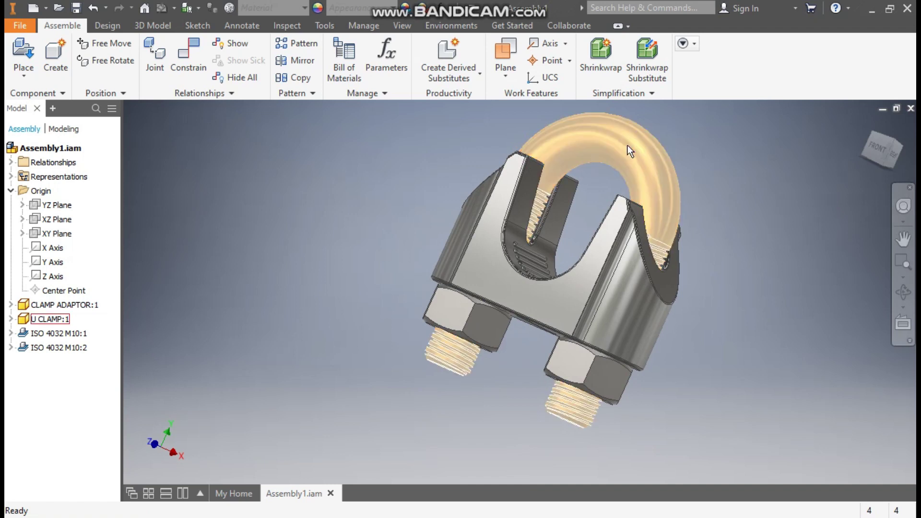
click(750, 142)
click(649, 298)
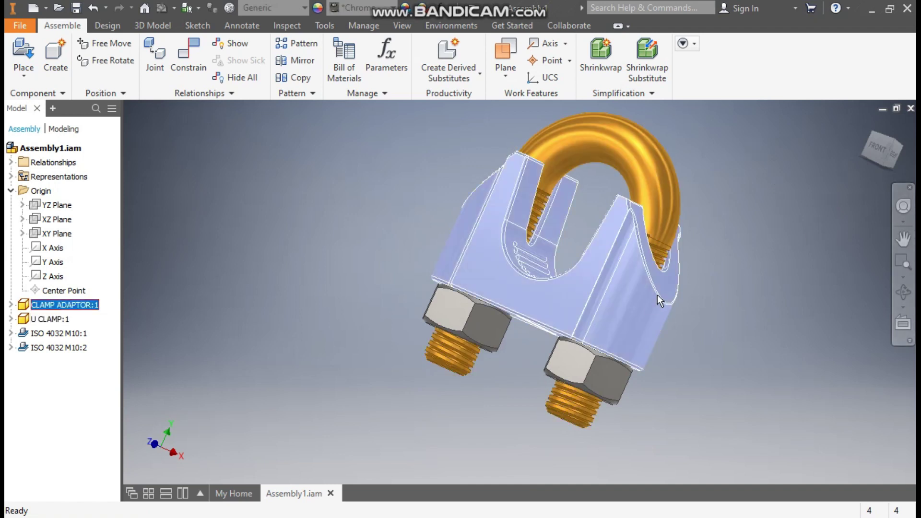
click(749, 263)
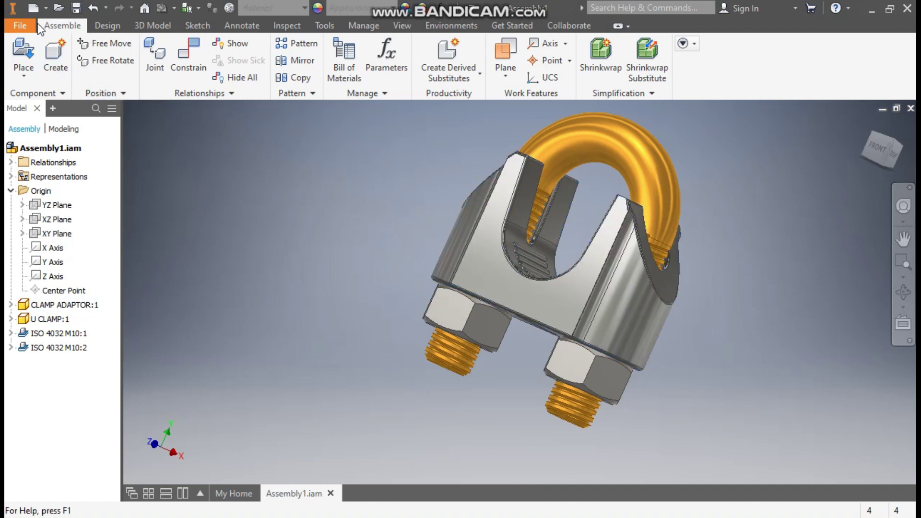
Create a new part file from the metric Standard (mm).ipt template
click(32, 9)
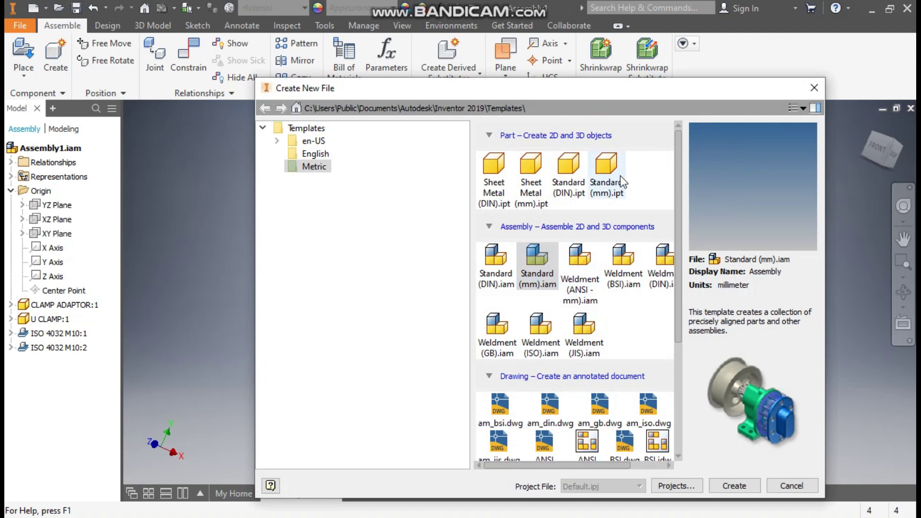
click(607, 168)
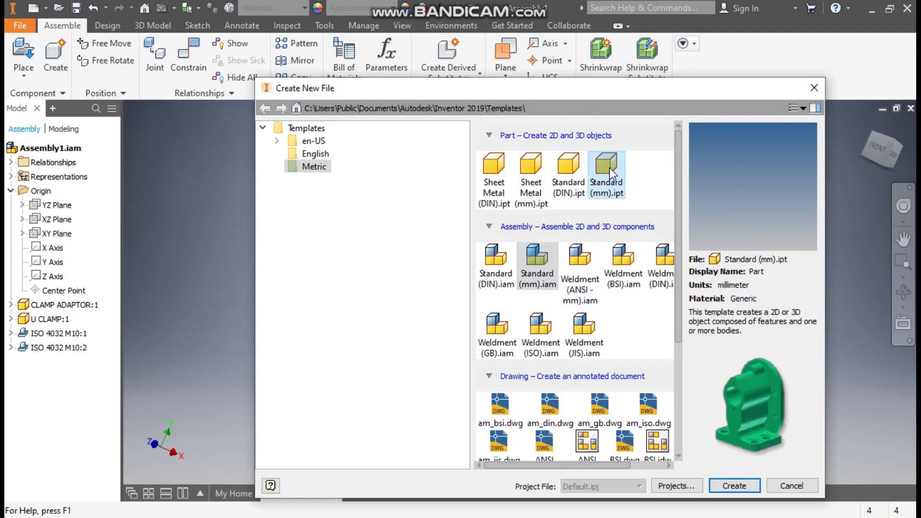
click(741, 482)
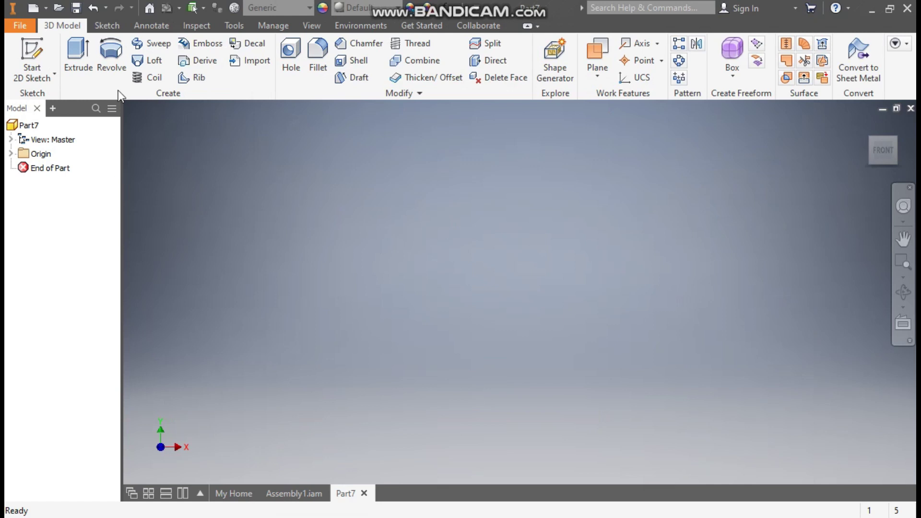
Start a sketch on the front XY plane and draw a center rectangle about 24 mm wide from the origin
click(40, 55)
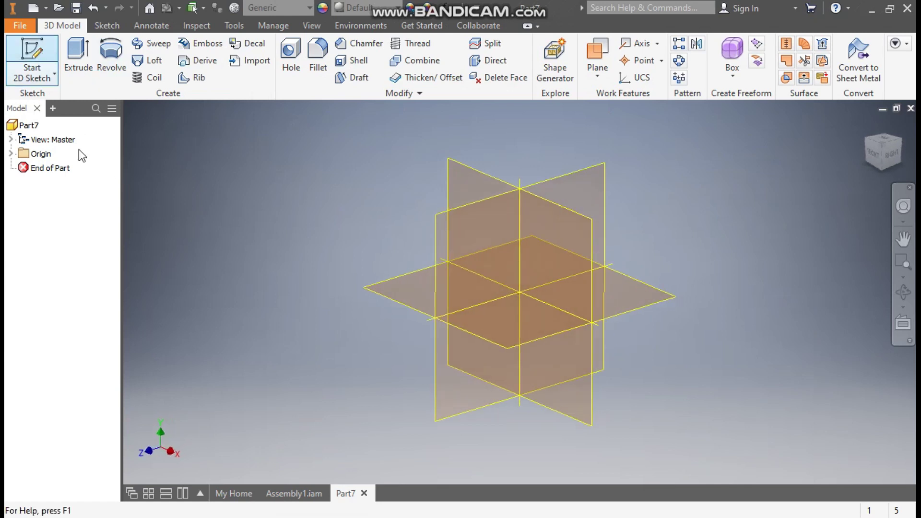
click(479, 178)
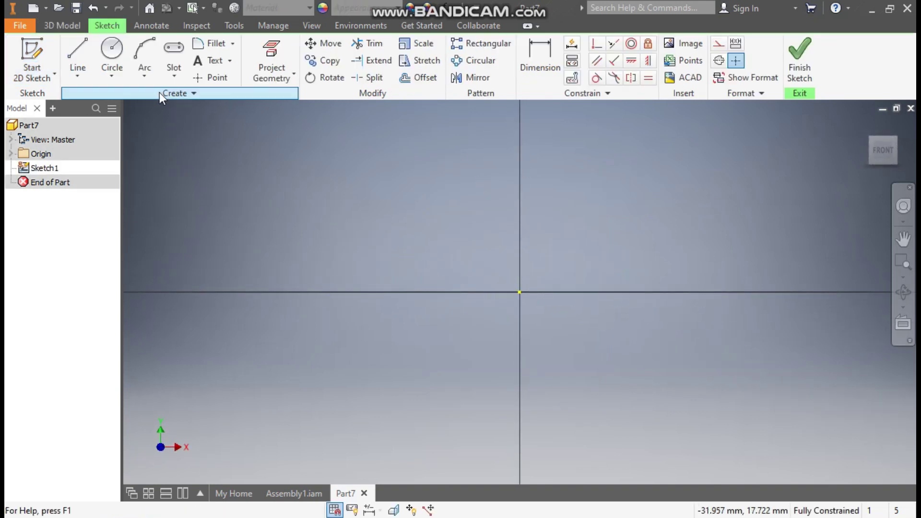
click(170, 73)
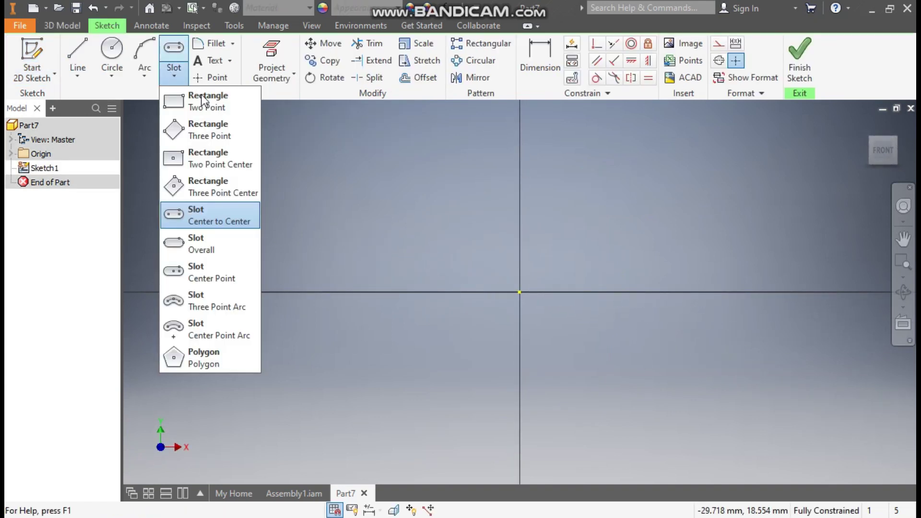
click(232, 163)
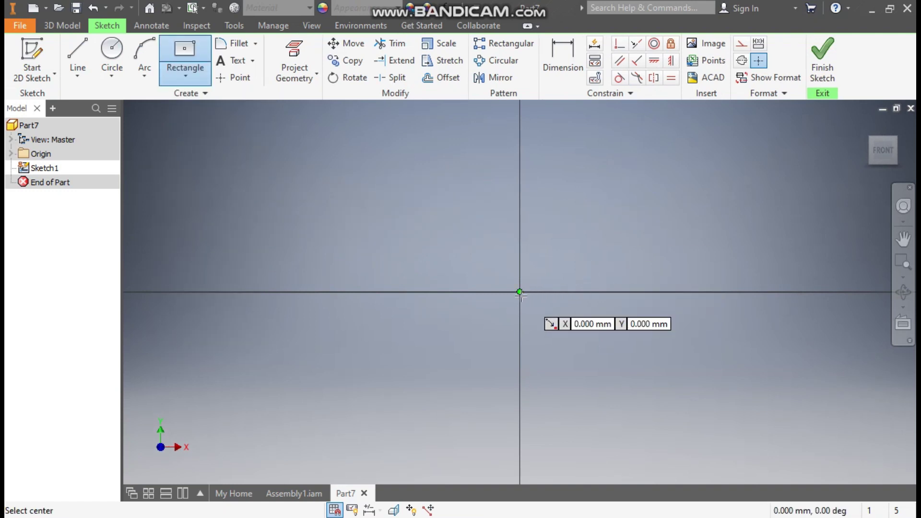
click(520, 292)
scroll(557, 168, up, 3)
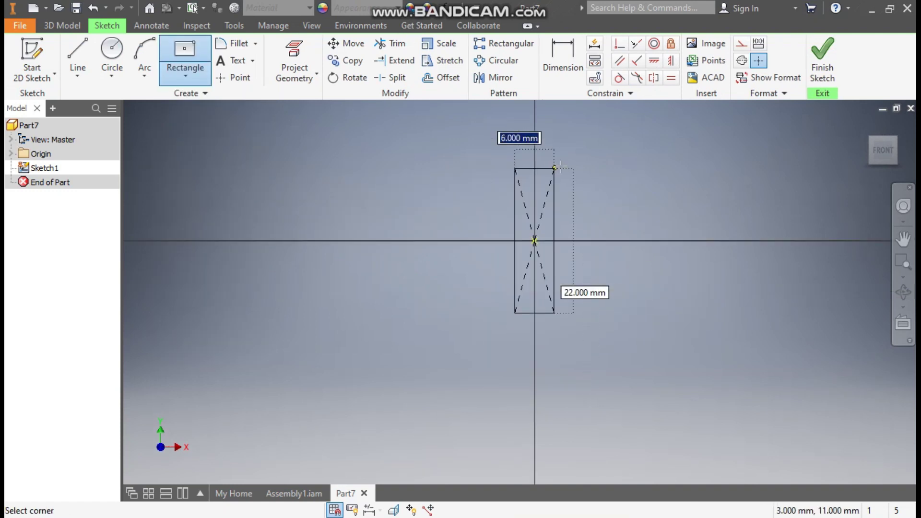
click(613, 142)
Dimension the rectangle to 30 mm wide and 40 mm high
click(559, 60)
click(565, 142)
click(557, 174)
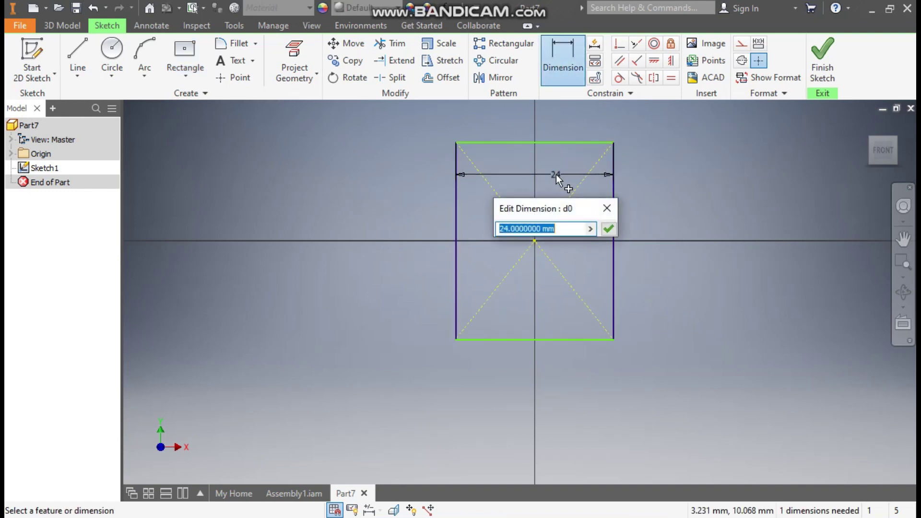
text(30)
key(Return)
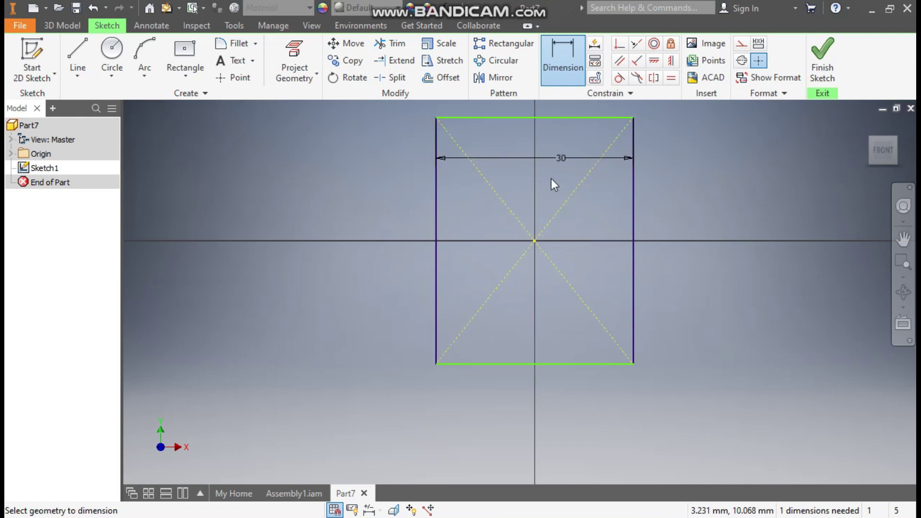
click(436, 228)
click(386, 230)
text(40)
key(Return)
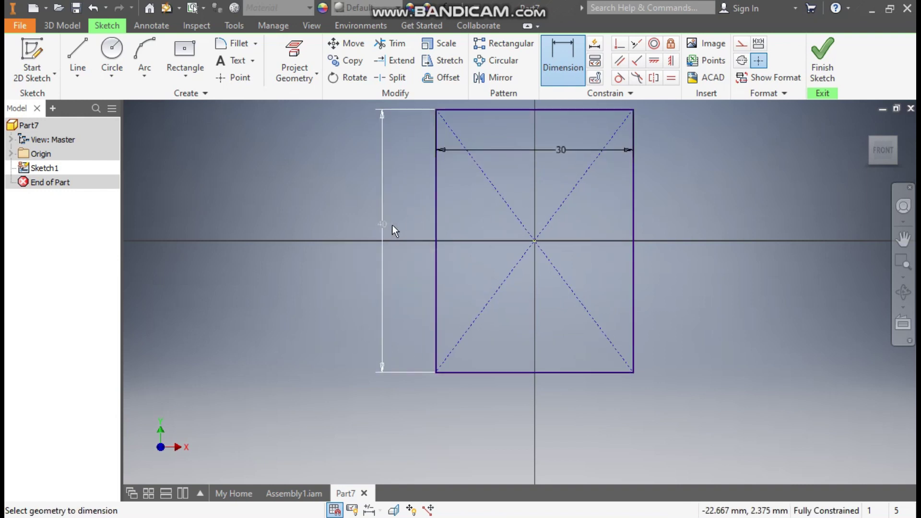
middle_drag(710, 195, 710, 212)
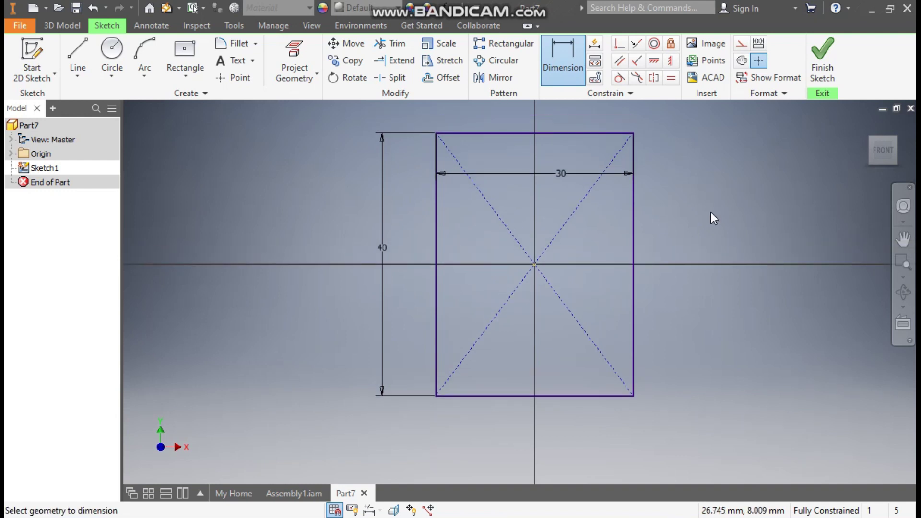
key(Escape)
Convert the rectangle's upper and lower edges to construction lines
click(571, 134)
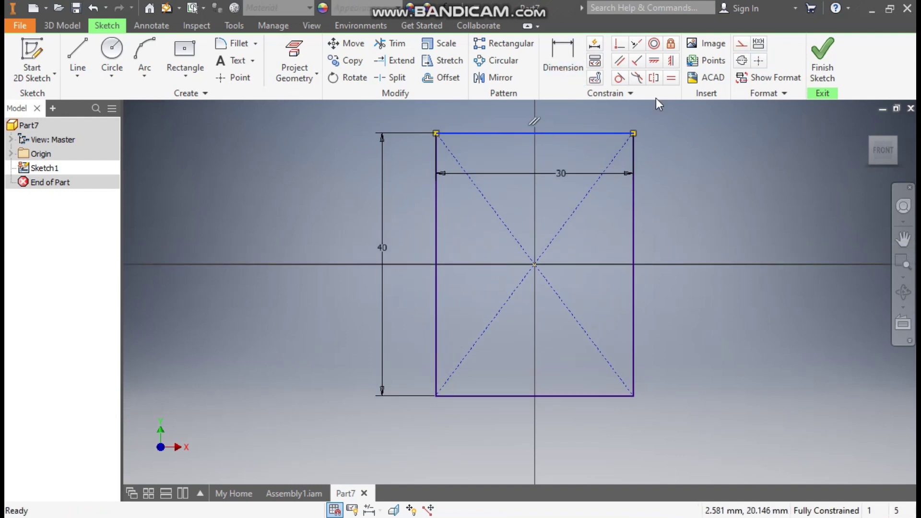
click(739, 46)
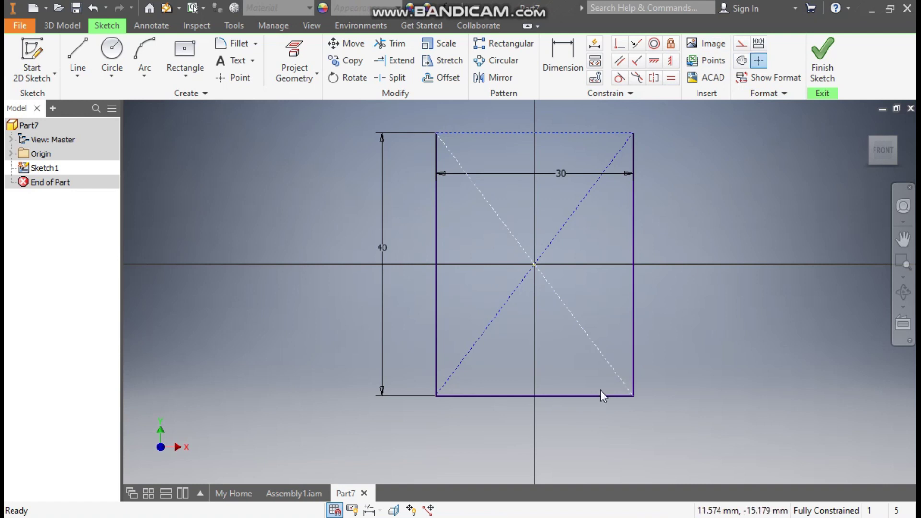
click(586, 396)
click(742, 44)
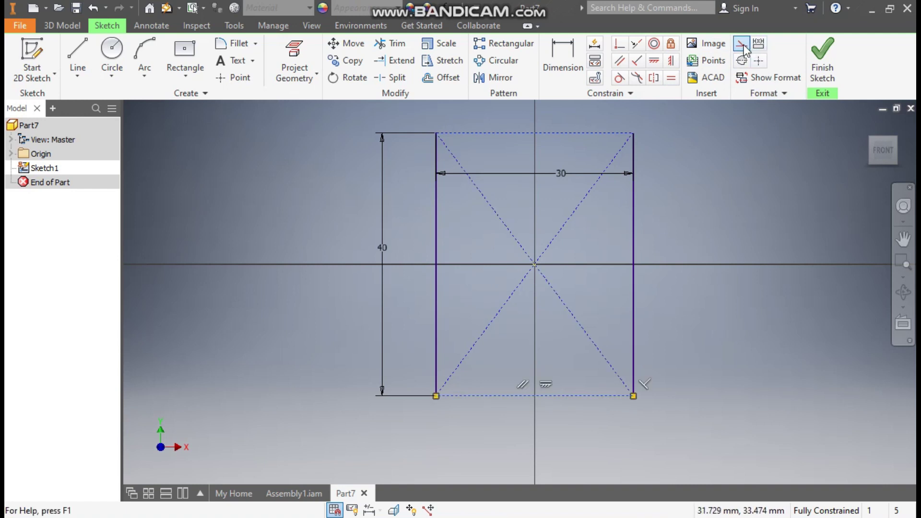
middle_drag(716, 194, 714, 216)
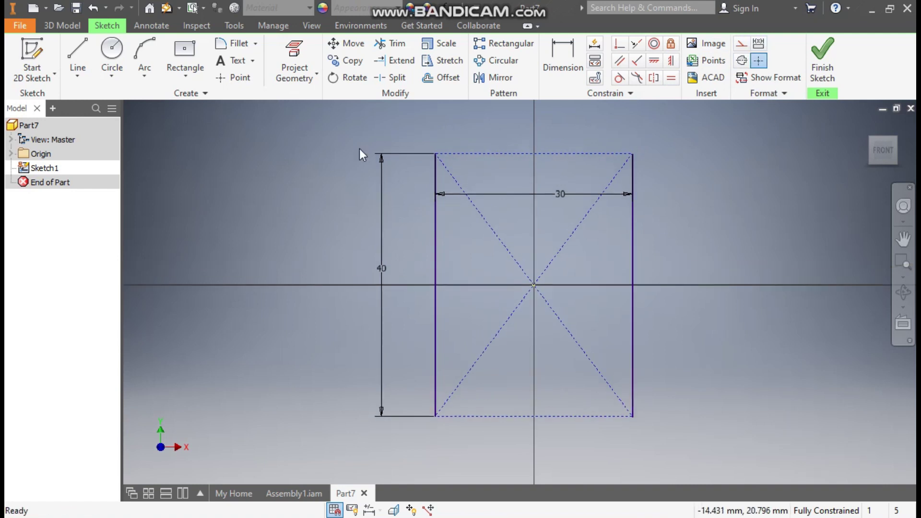
Draw a three-point arc of 15 mm radius bulging upward between the rectangle's upper corners, and finish the sketch
click(144, 75)
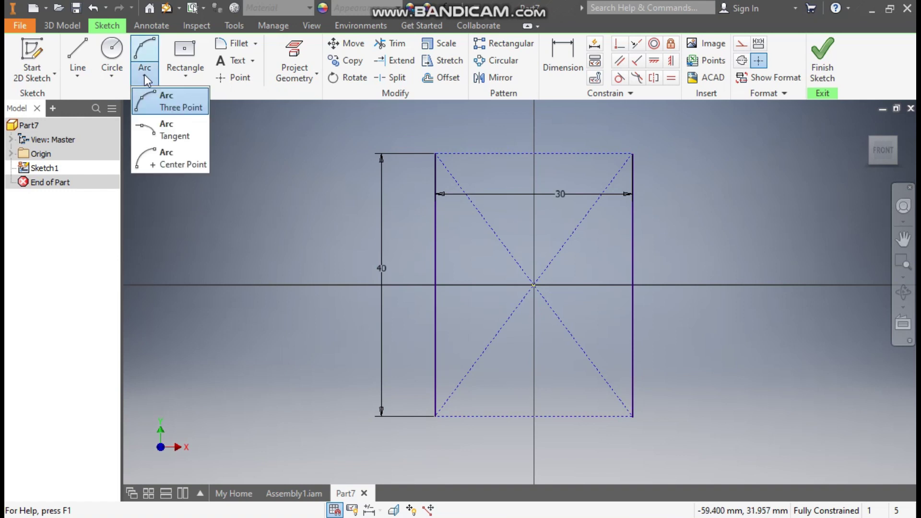
click(182, 99)
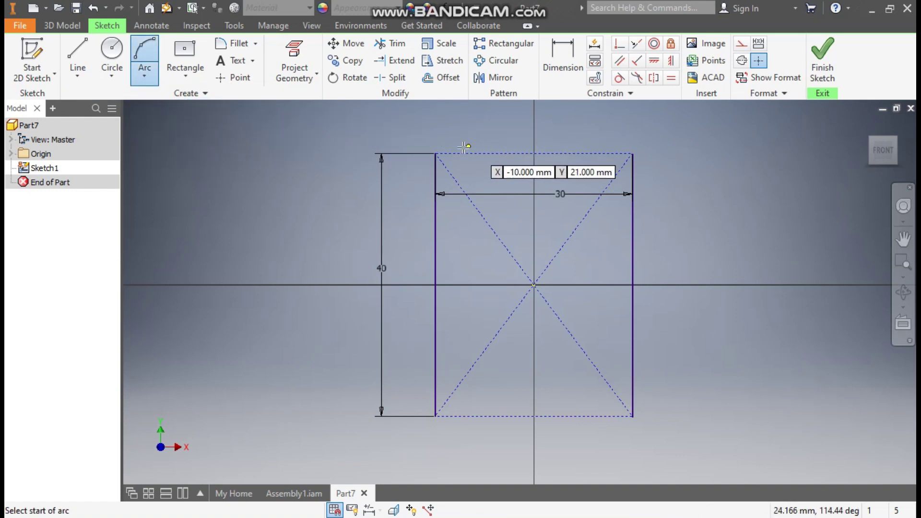
click(436, 153)
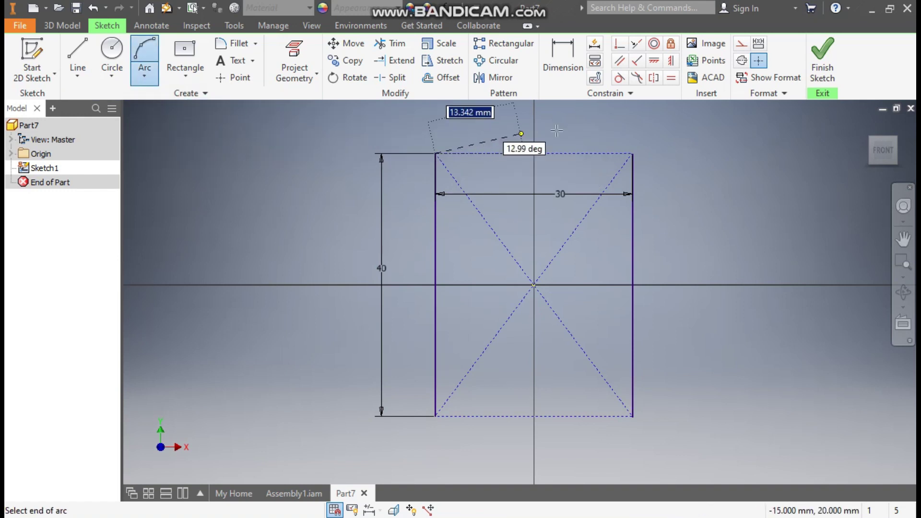
click(633, 154)
middle_drag(633, 154, 632, 232)
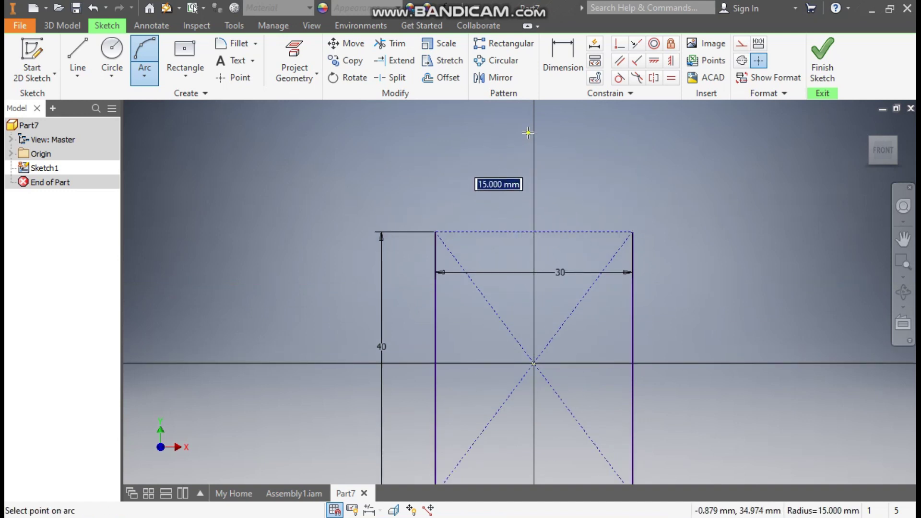
click(528, 132)
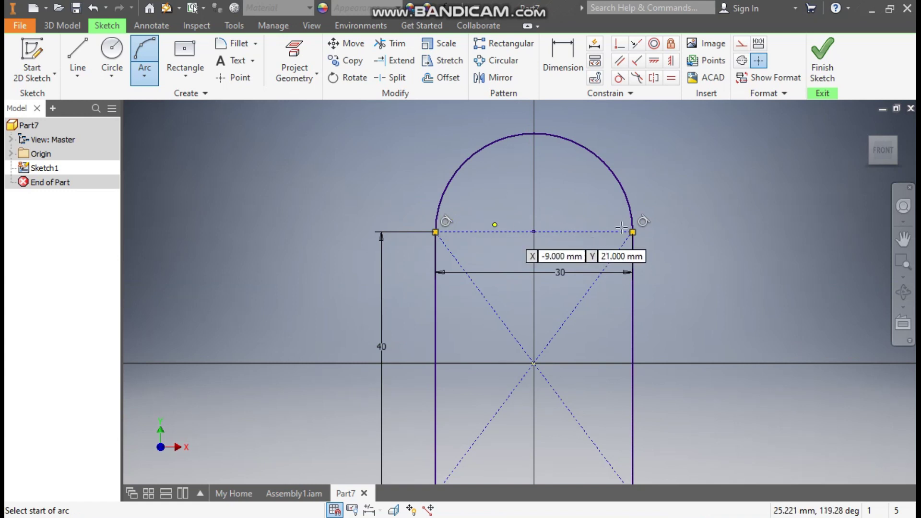
key(Escape)
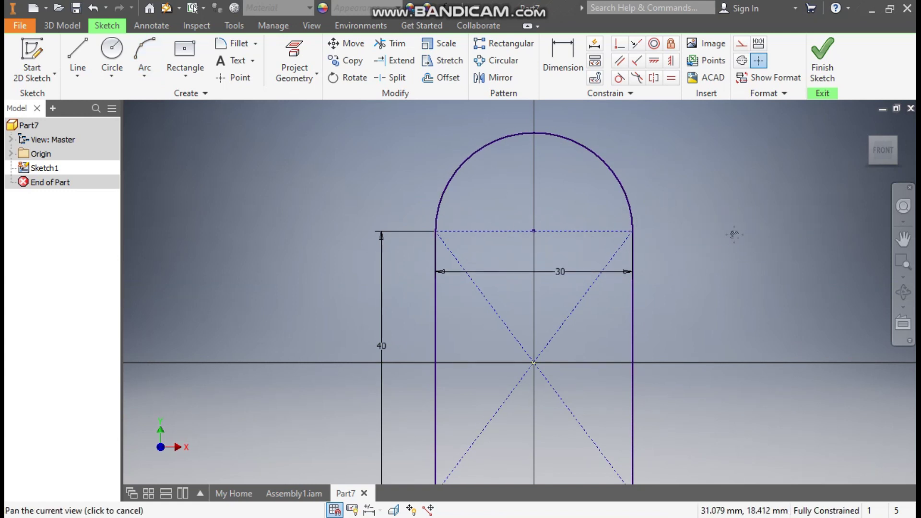
scroll(730, 230, down, 2)
click(822, 57)
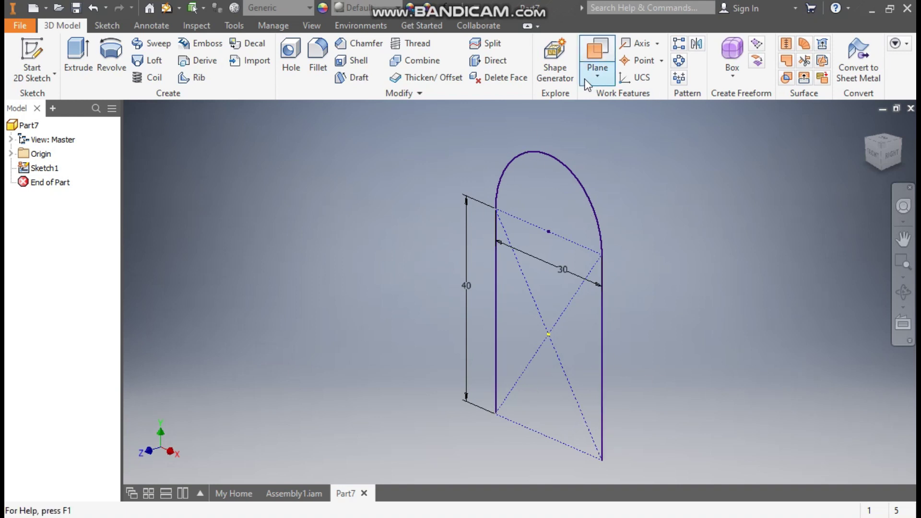
Create a work plane through the lower endpoint of the left vertical line, perpendicular to that line, and start a sketch on it
click(594, 60)
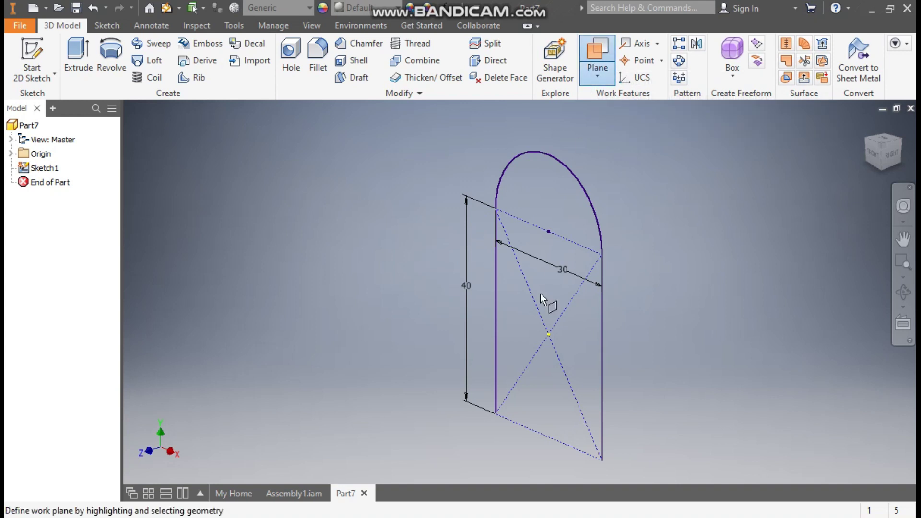
click(497, 418)
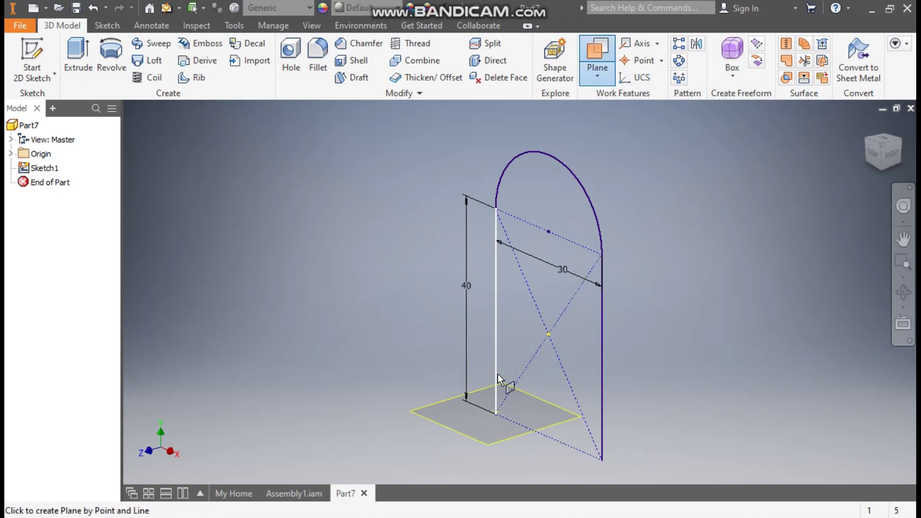
click(496, 373)
click(426, 422)
click(453, 412)
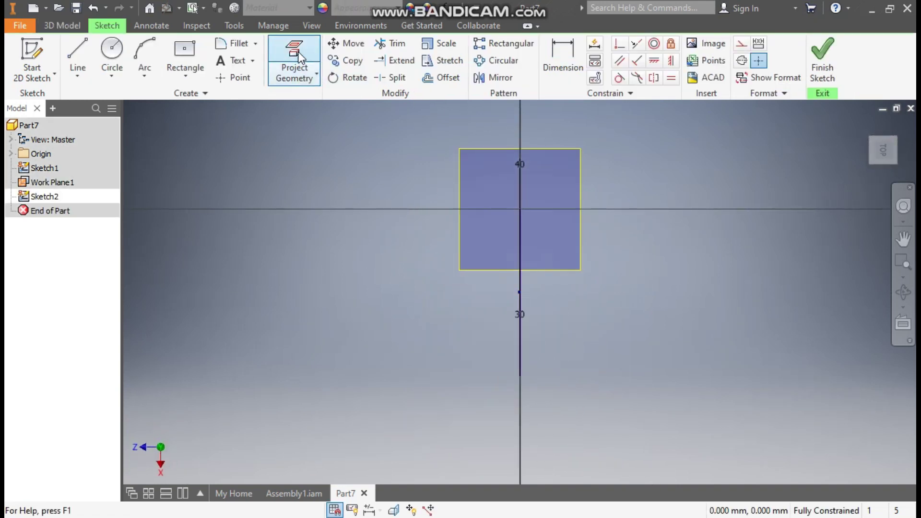
Project the path line's endpoint into the sketch and draw a 10 mm diameter circle centered on it
click(307, 68)
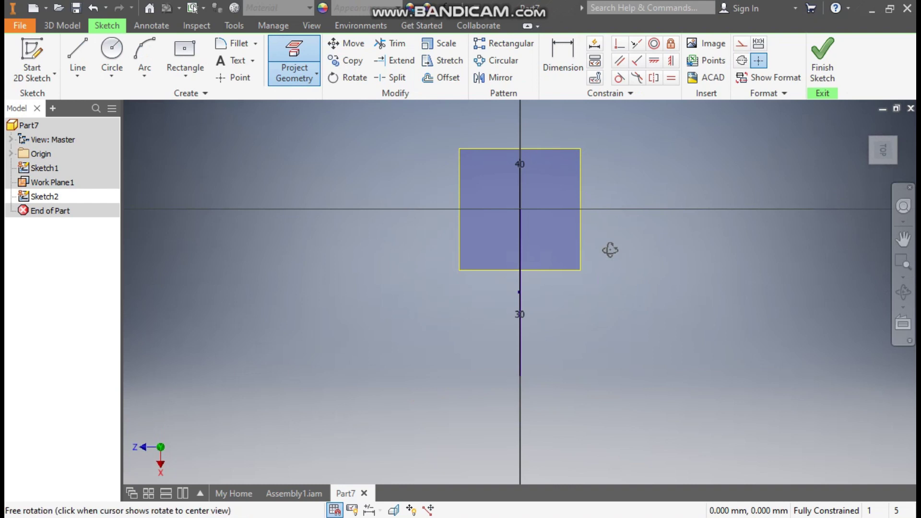
shift+middle_drag(609, 249, 662, 257)
click(523, 214)
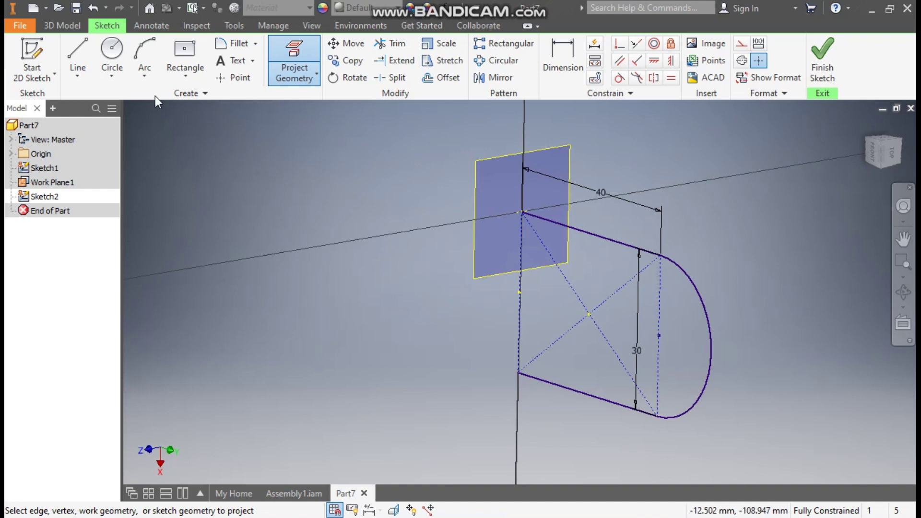
click(112, 53)
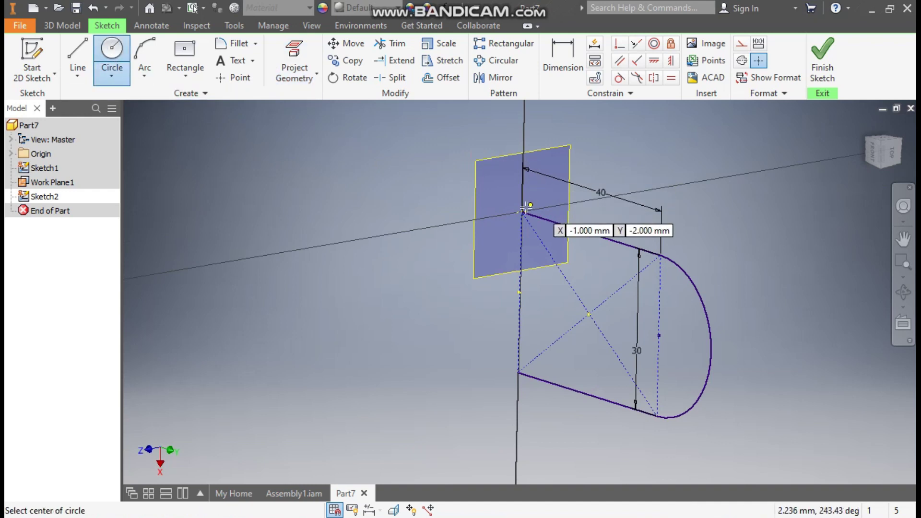
click(522, 211)
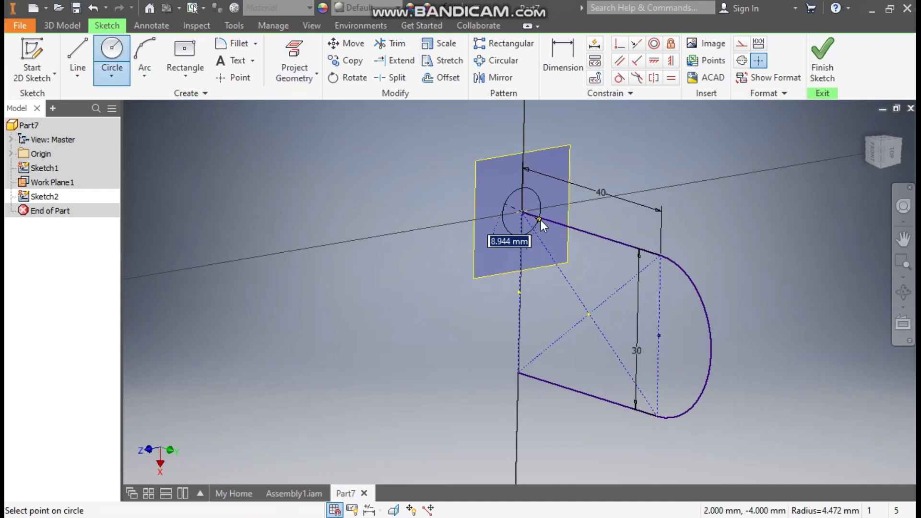
text(10)
key(Return)
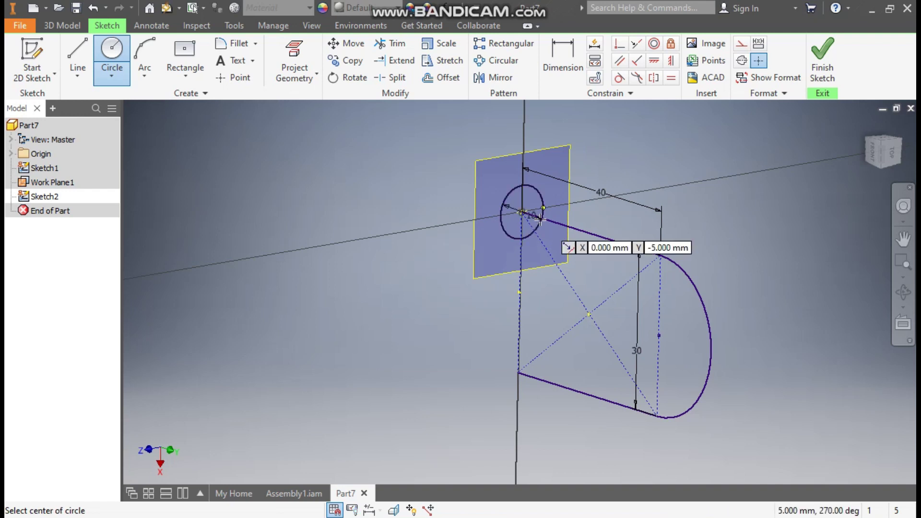
key(Escape)
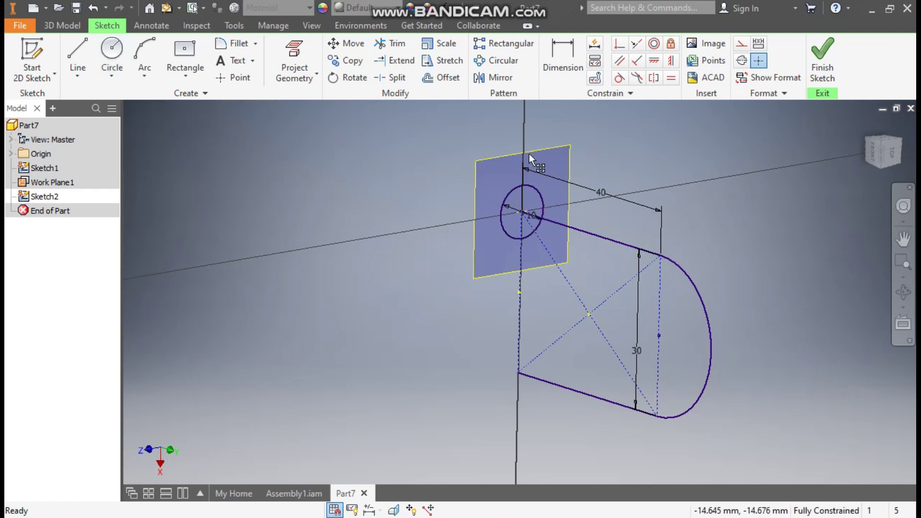
Sweep the 10 mm circular profile along the U-shaped path as a solid
click(67, 26)
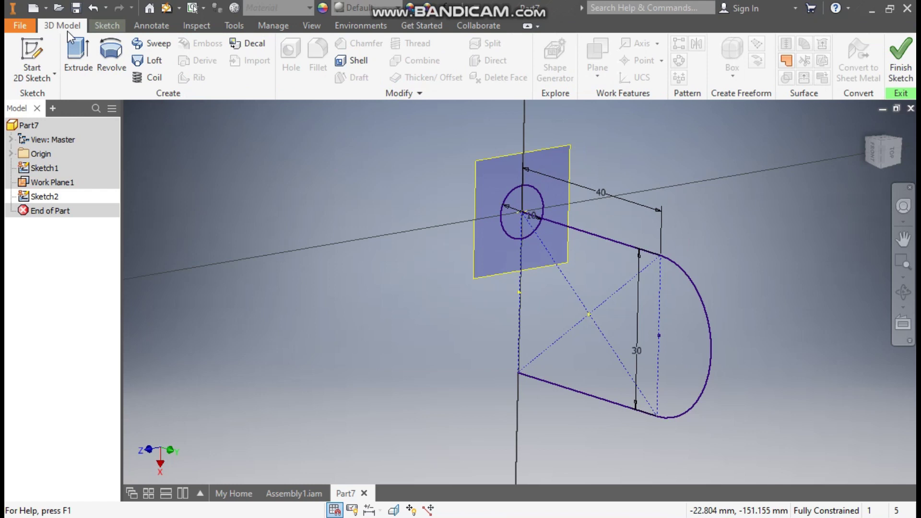
click(158, 43)
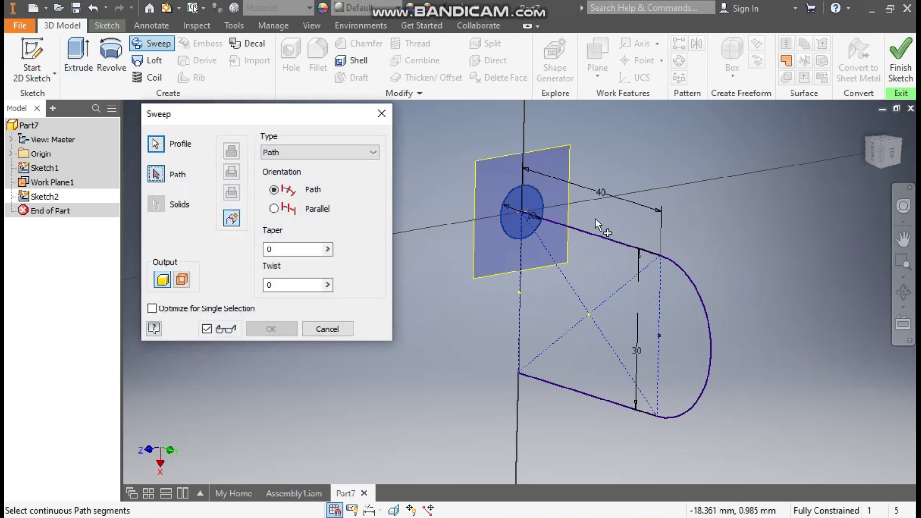
click(607, 253)
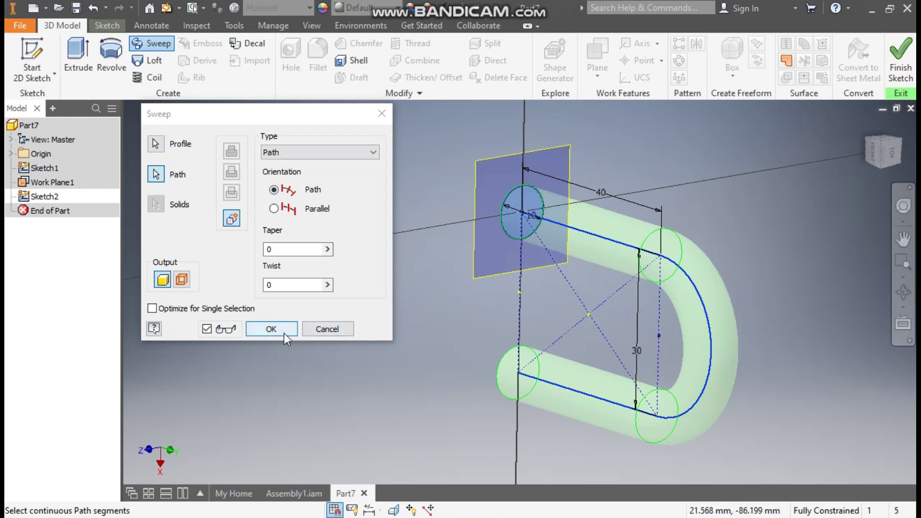
click(271, 329)
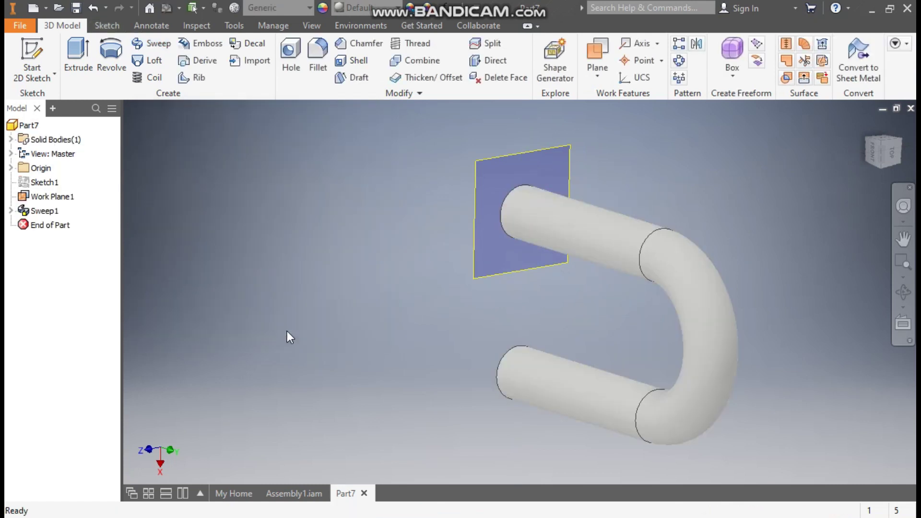
Hide the work plane at the end of the U clamp's left leg
click(871, 153)
click(901, 124)
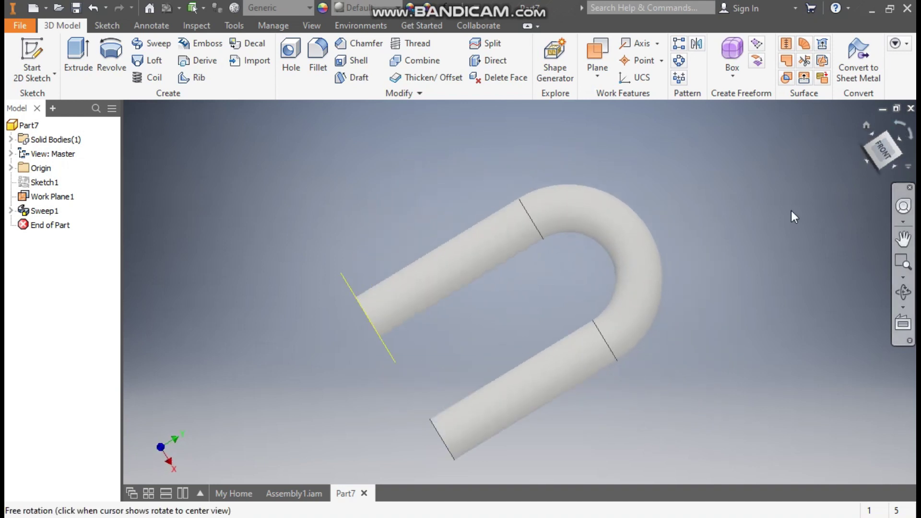
shift+middle_drag(736, 312, 661, 439)
click(498, 440)
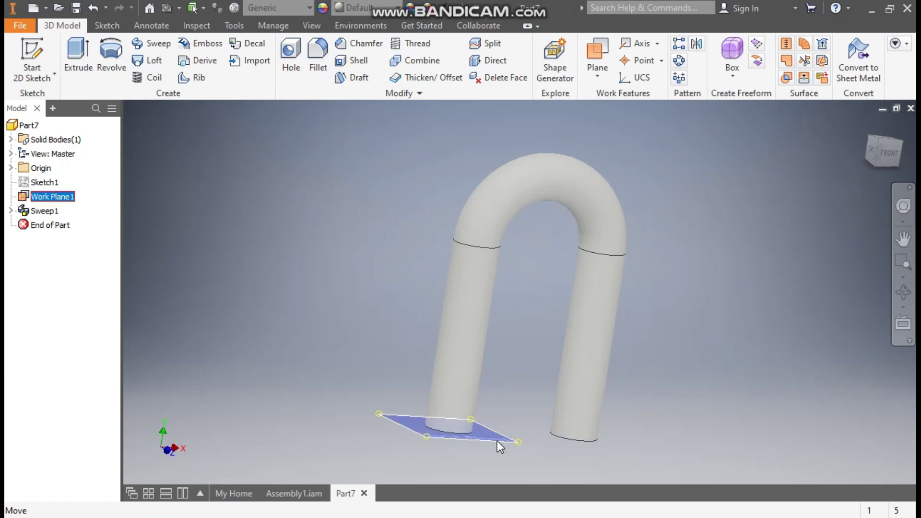
right_click(497, 441)
click(529, 461)
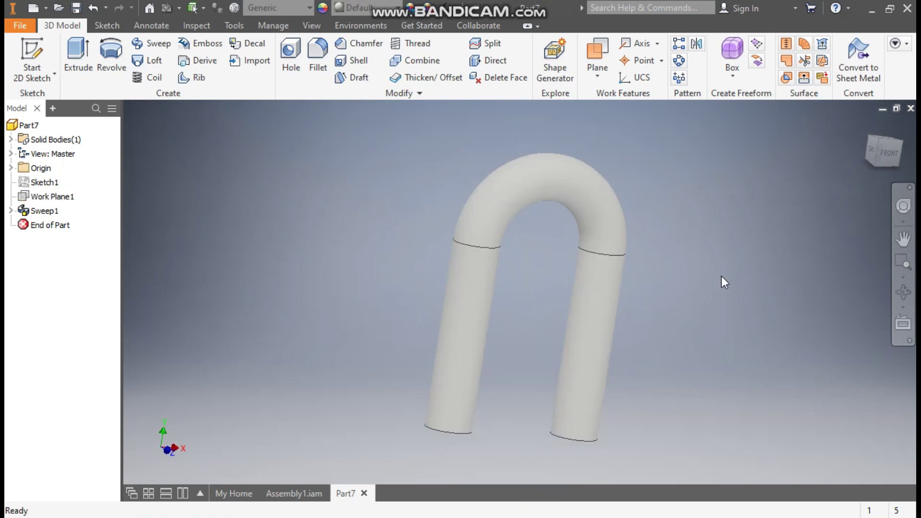
Create a work plane offset 2.5 mm outward from the end face of the left leg
middle_drag(718, 280, 748, 227)
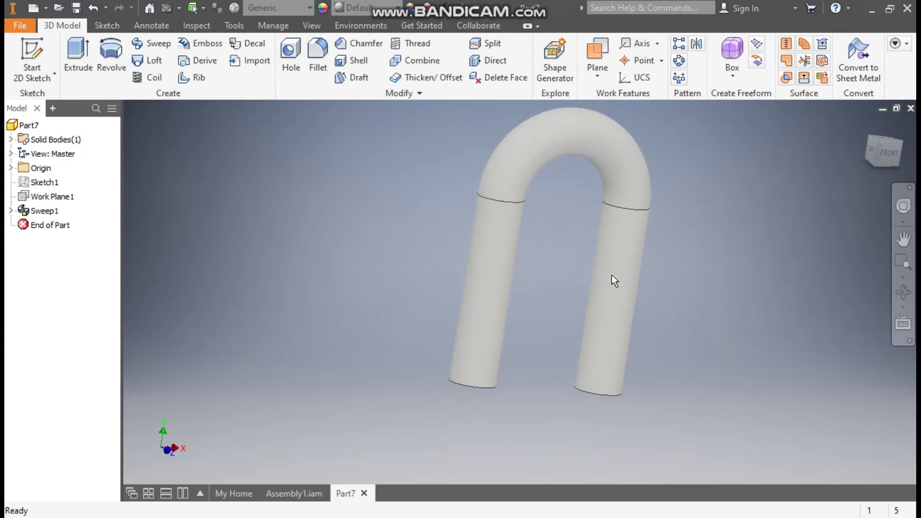
click(598, 76)
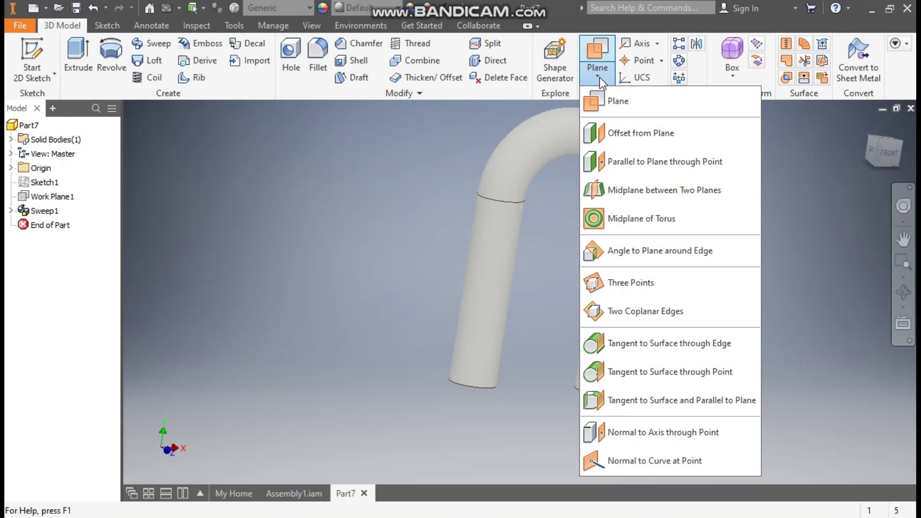
click(652, 130)
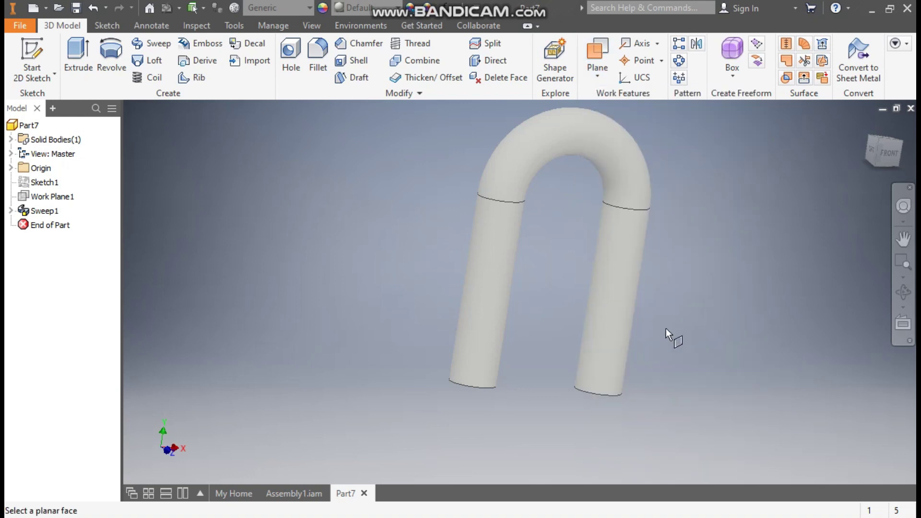
shift+middle_drag(654, 314, 666, 267)
click(482, 378)
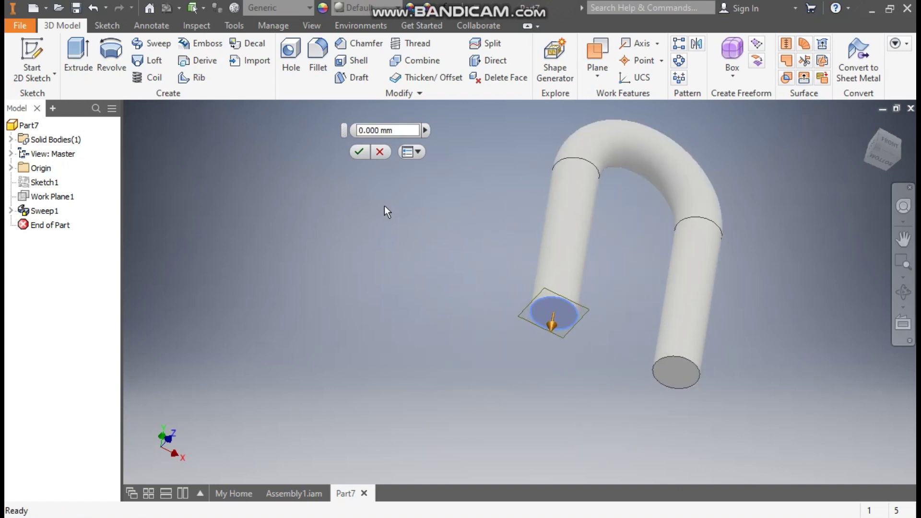
text(2)
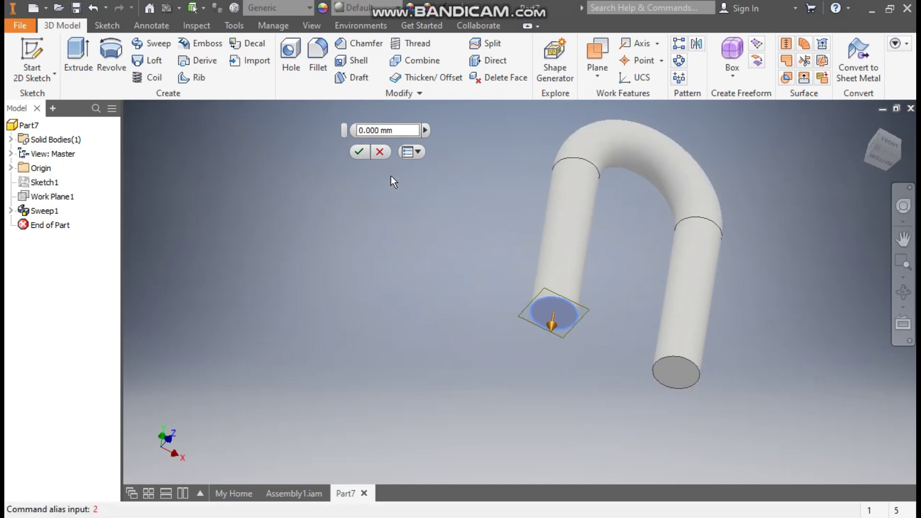
click(379, 130)
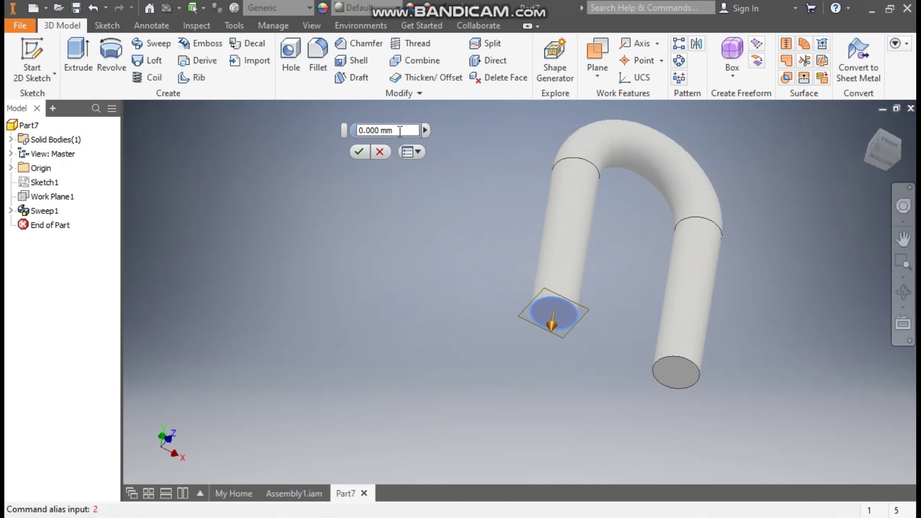
text(2.5)
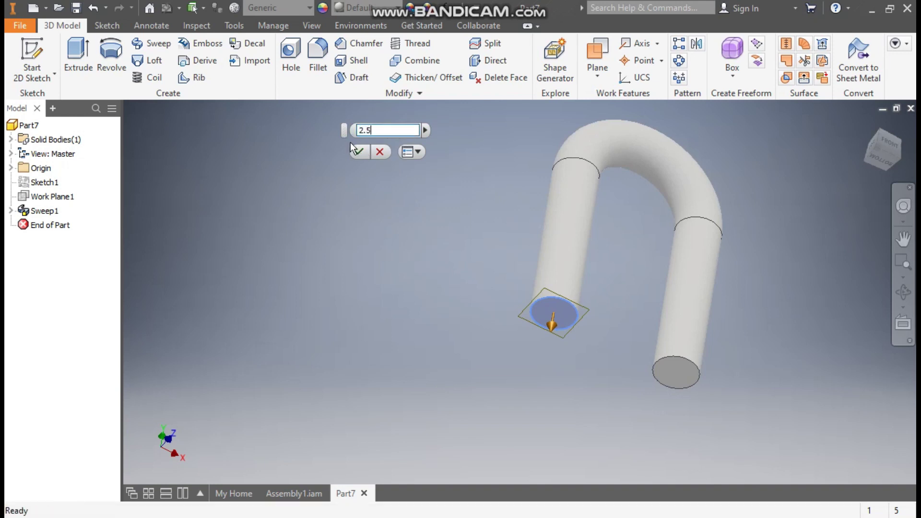
click(361, 151)
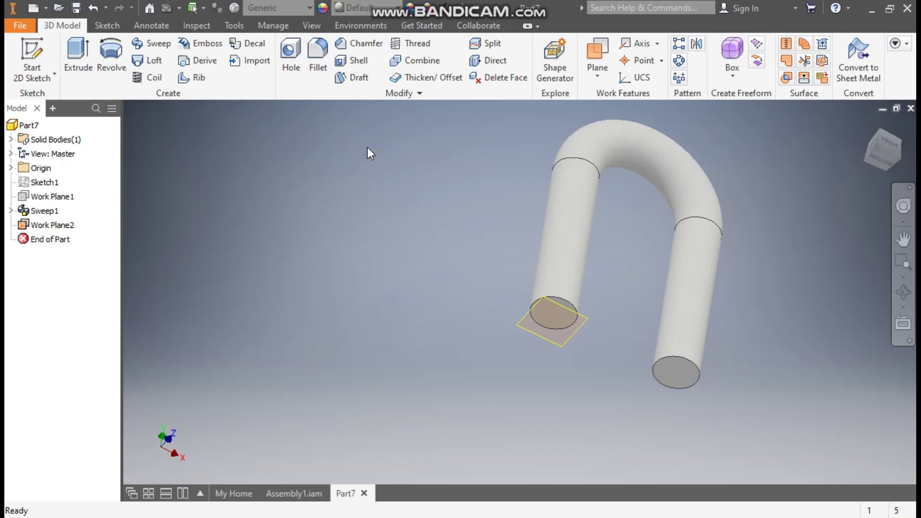
Chamfer the circular end edges of both legs with a 1 mm distance
click(358, 44)
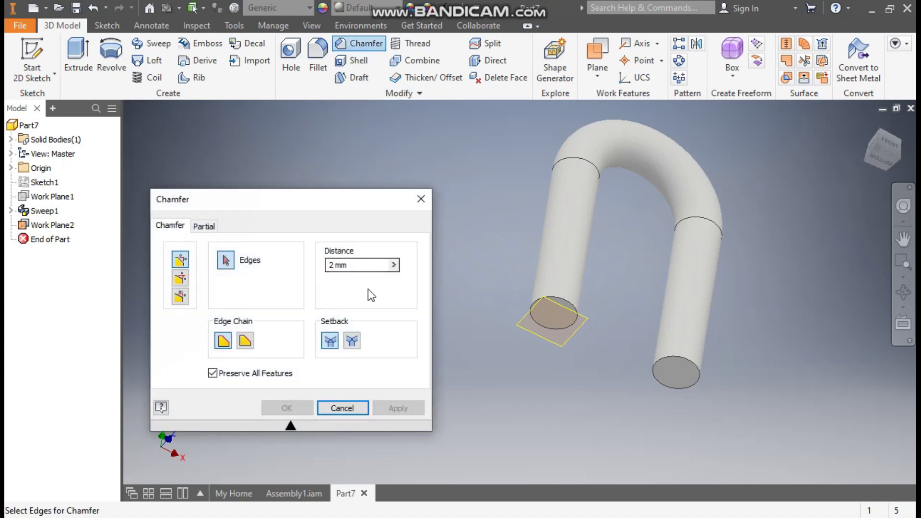
click(361, 265)
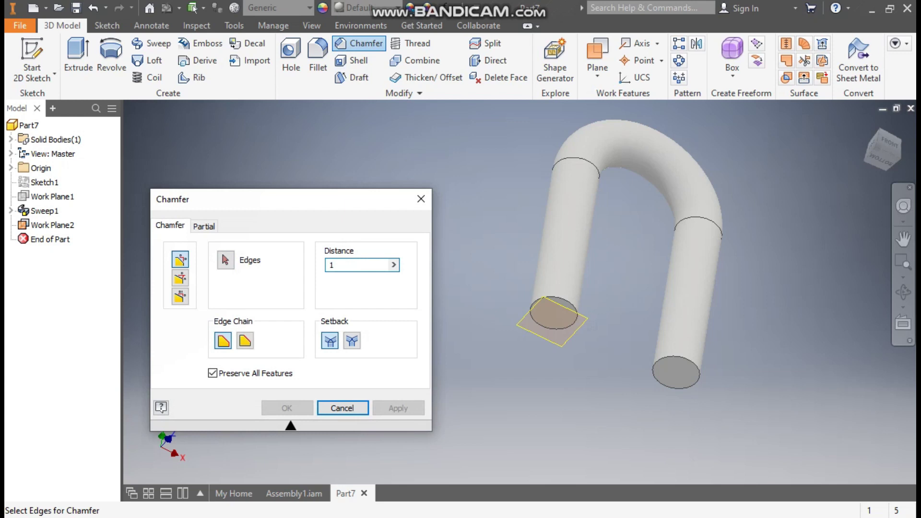
click(566, 299)
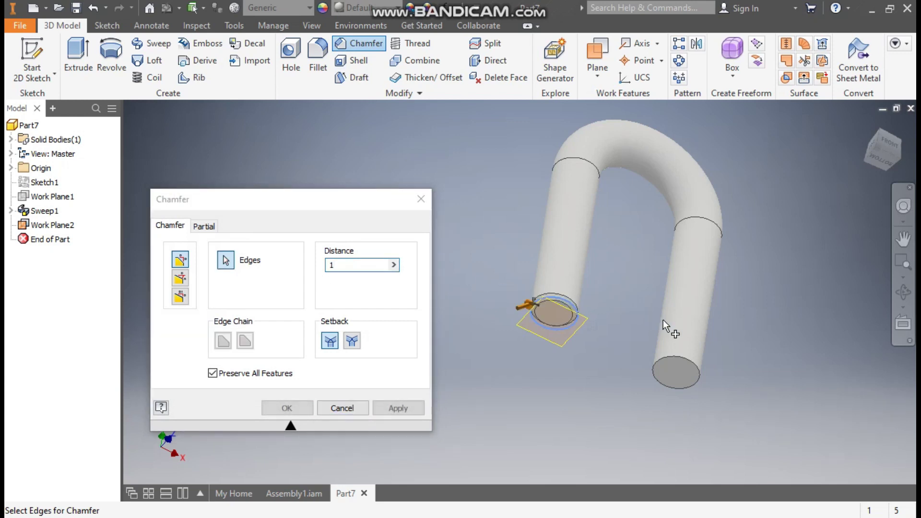
click(672, 359)
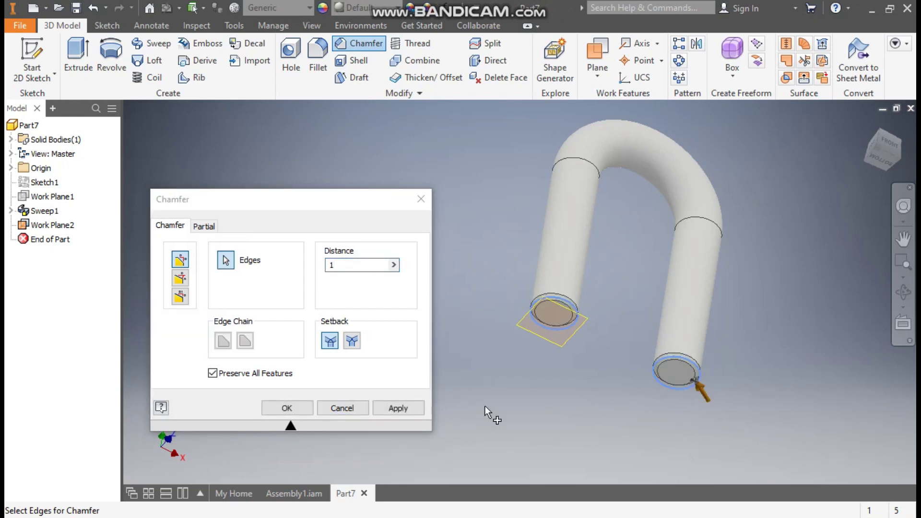
click(306, 407)
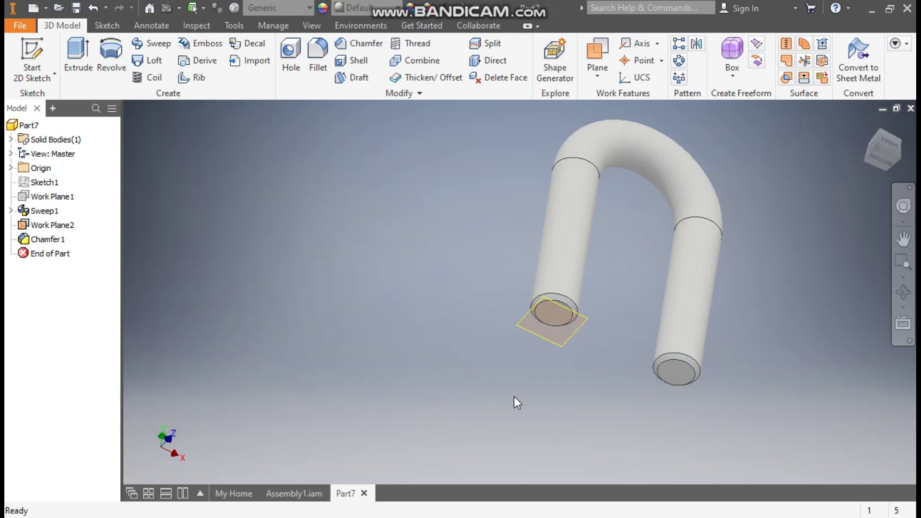
Start a sketch on the offset plane, project the left leg's outer circular edge into it, and finish the sketch
click(558, 344)
key(s)
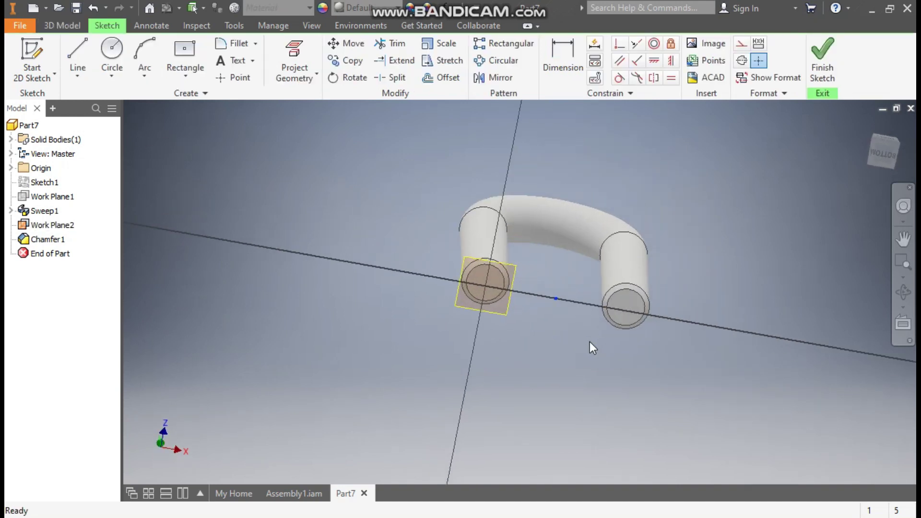
click(292, 51)
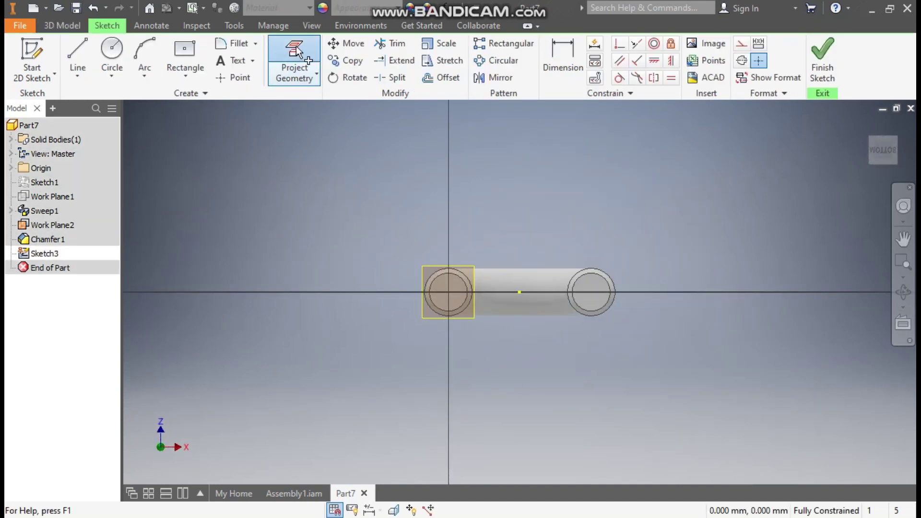
click(465, 274)
click(819, 70)
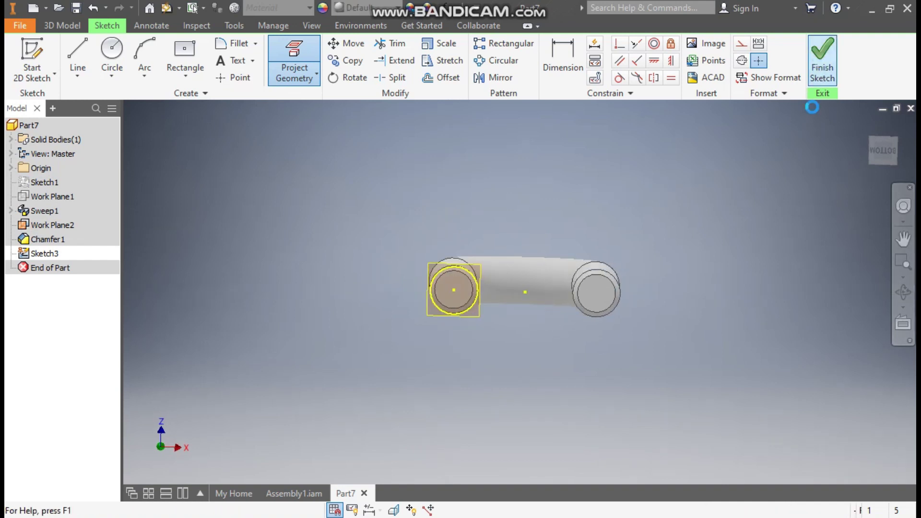
In a new 3D sketch, start a helical curve with an axis about 39 mm long from the projected circle's center up the left leg
scroll(547, 321, down, 5)
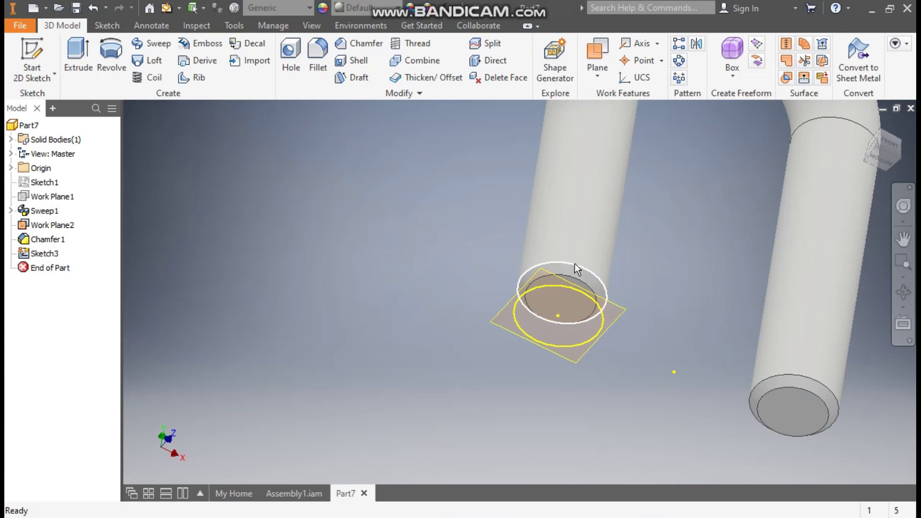
click(33, 74)
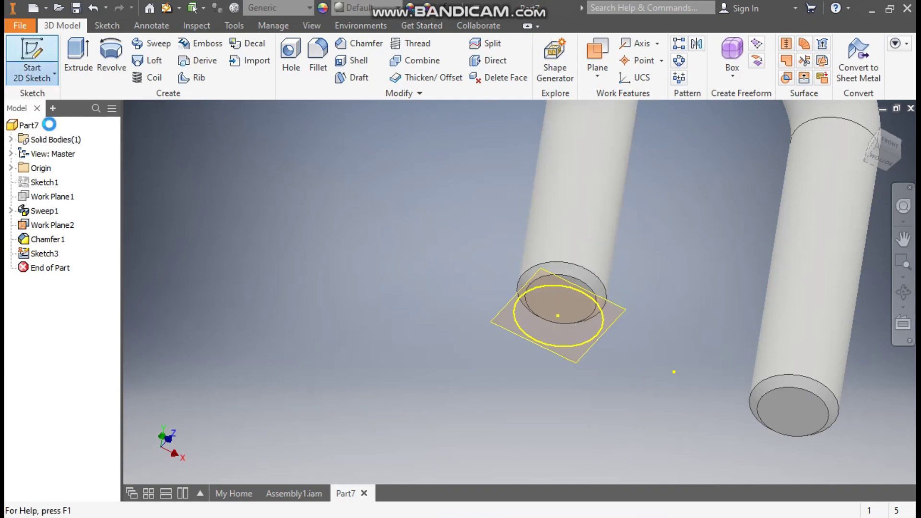
click(50, 125)
click(47, 53)
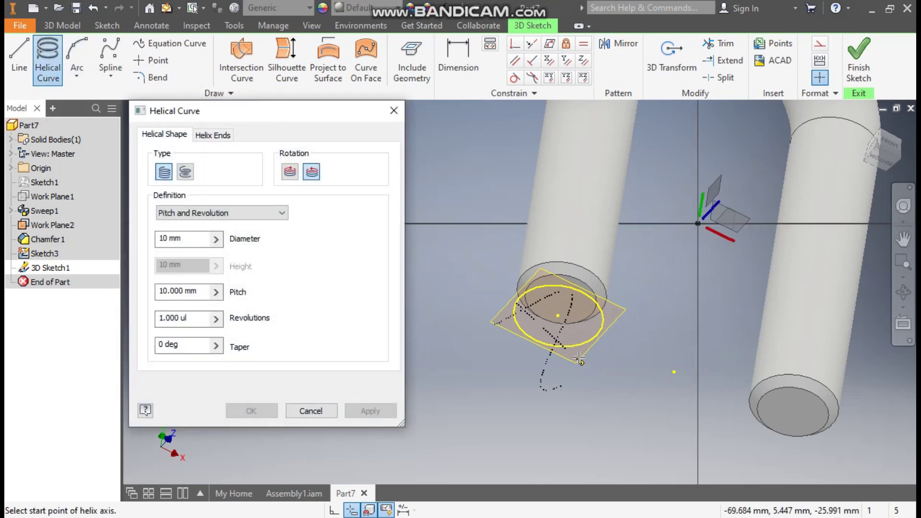
click(558, 316)
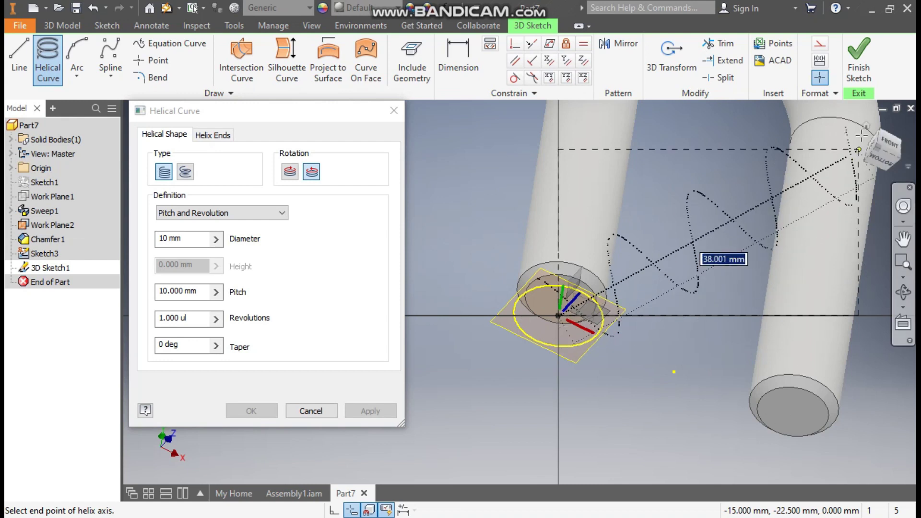
key(F5)
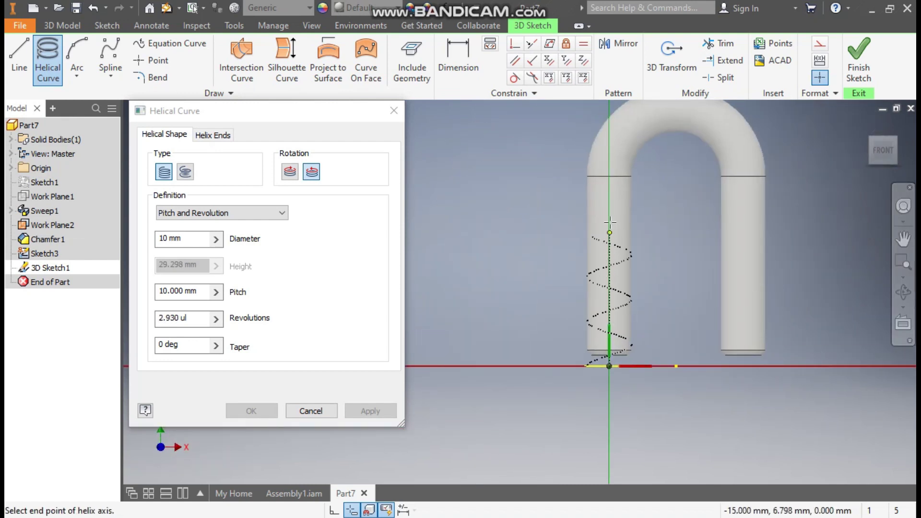
click(608, 192)
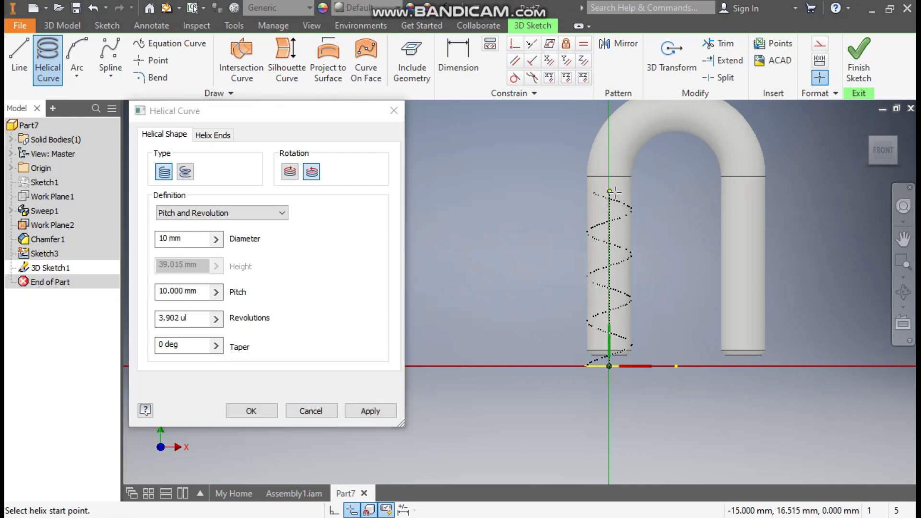
Define the helical curve by pitch and height with 10 mm diameter, 42.5 mm height and 1.5 mm pitch, and finish the 3D sketch
click(229, 213)
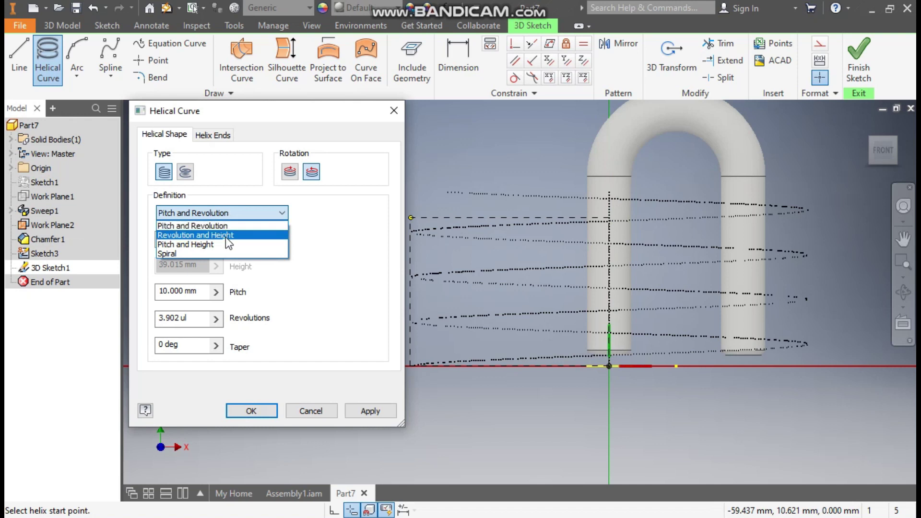
click(214, 244)
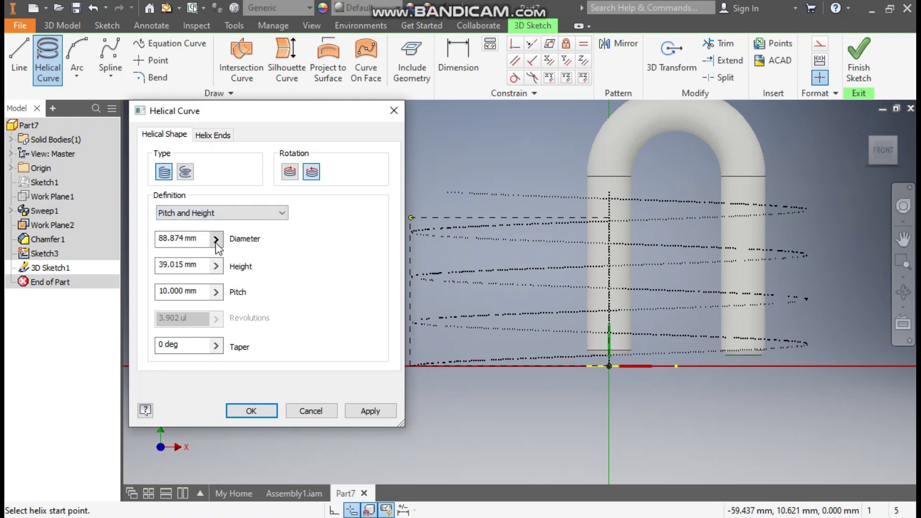
drag(206, 239, 171, 240)
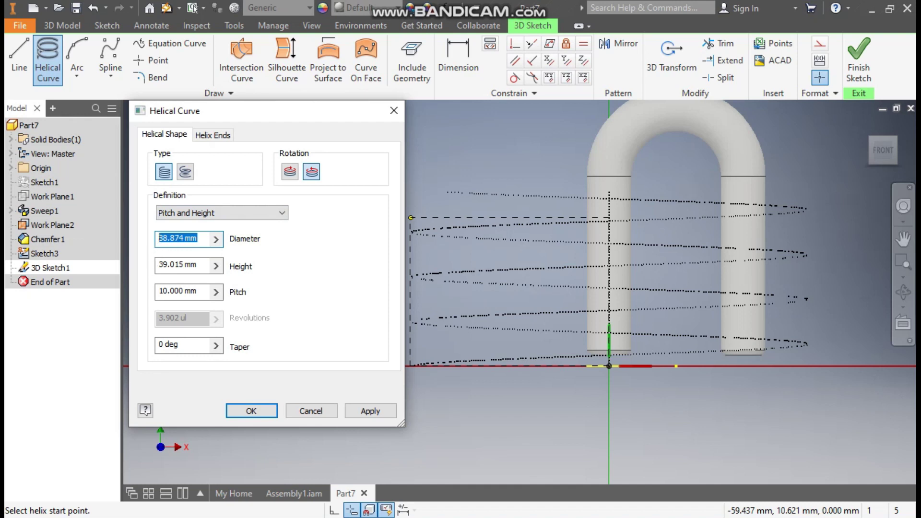
text(10)
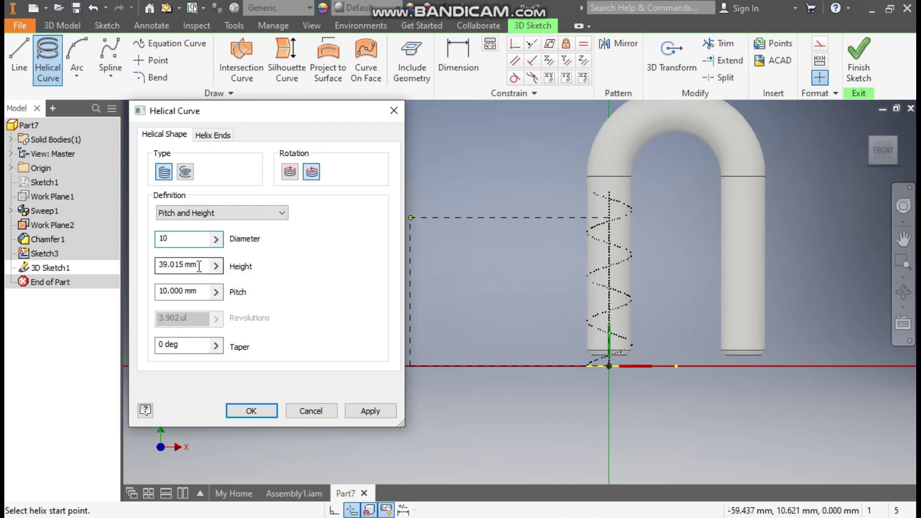
drag(202, 265, 151, 275)
text(42.)
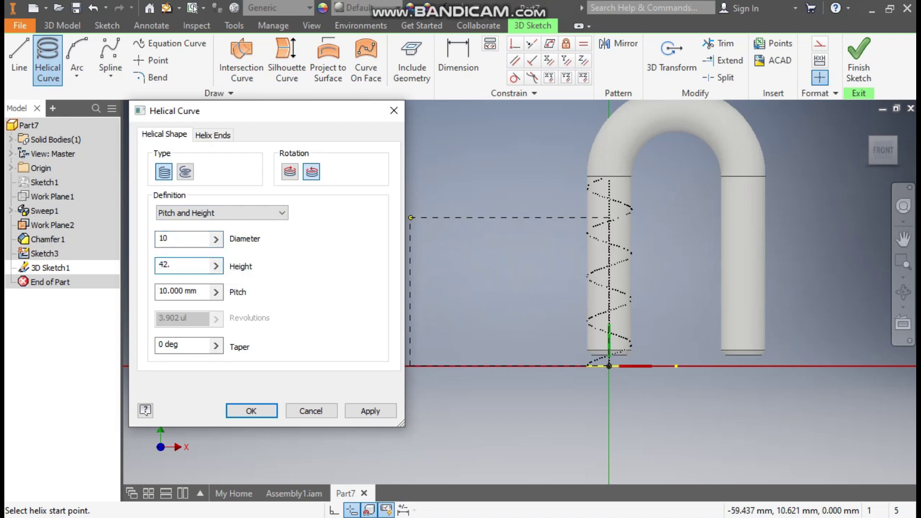
text(5)
drag(202, 291, 155, 311)
text(1.5)
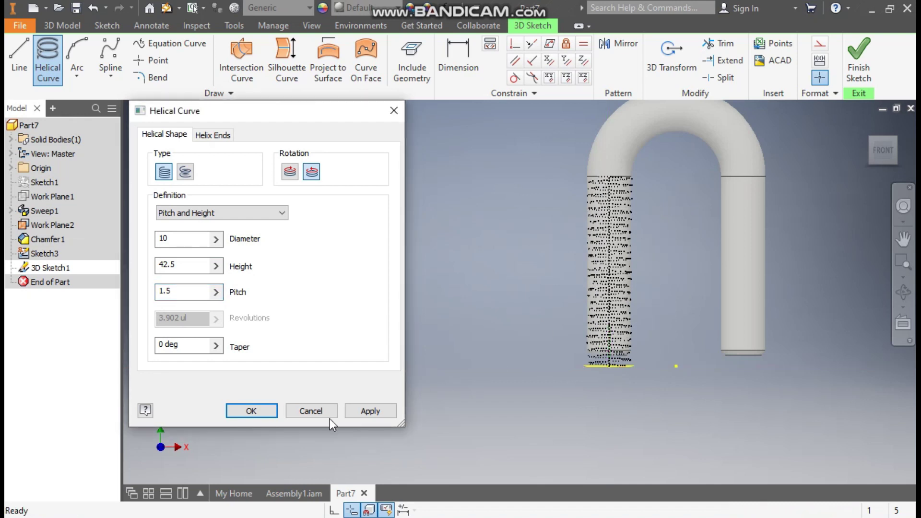
click(233, 412)
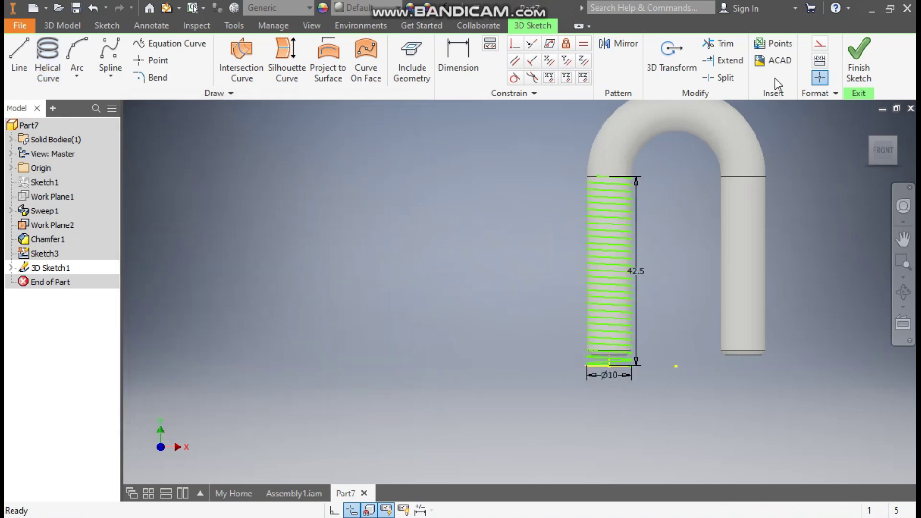
click(859, 55)
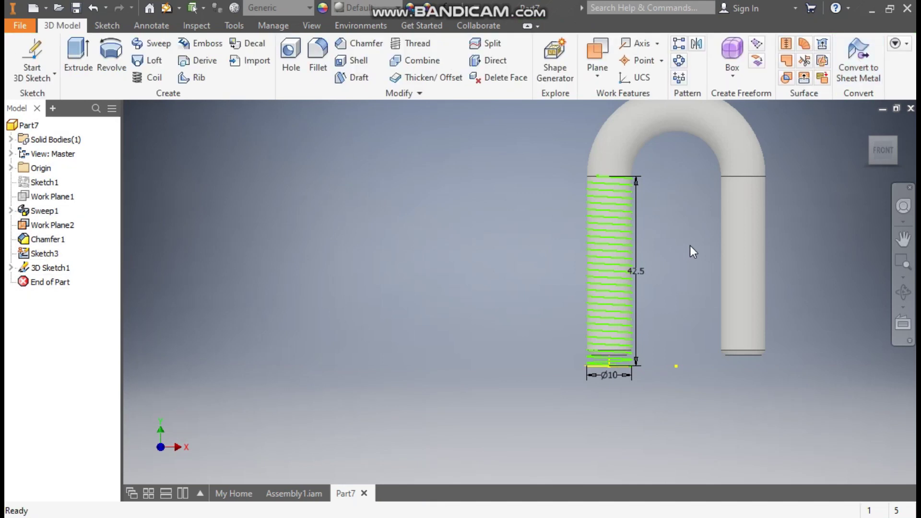
Create a work plane through the helix's lower endpoint and normal to the helical curve
scroll(619, 391, down, 2)
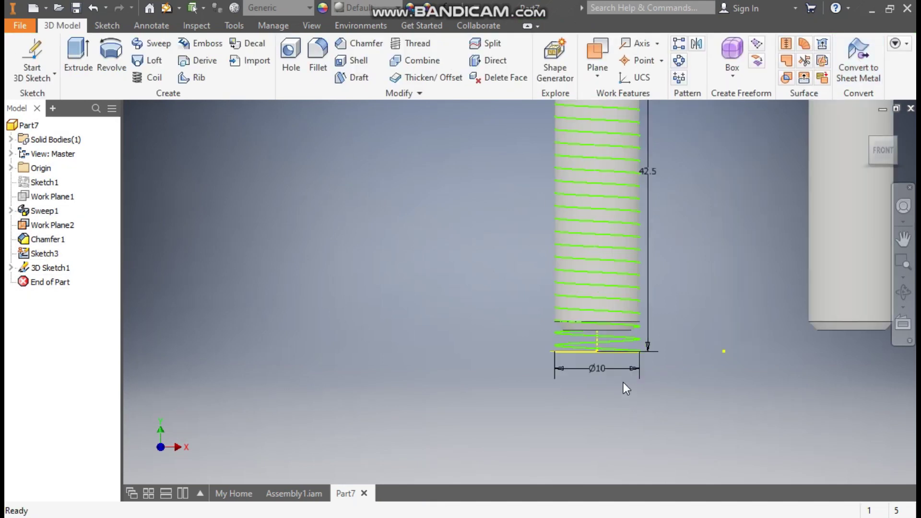
middle_drag(662, 289, 601, 383)
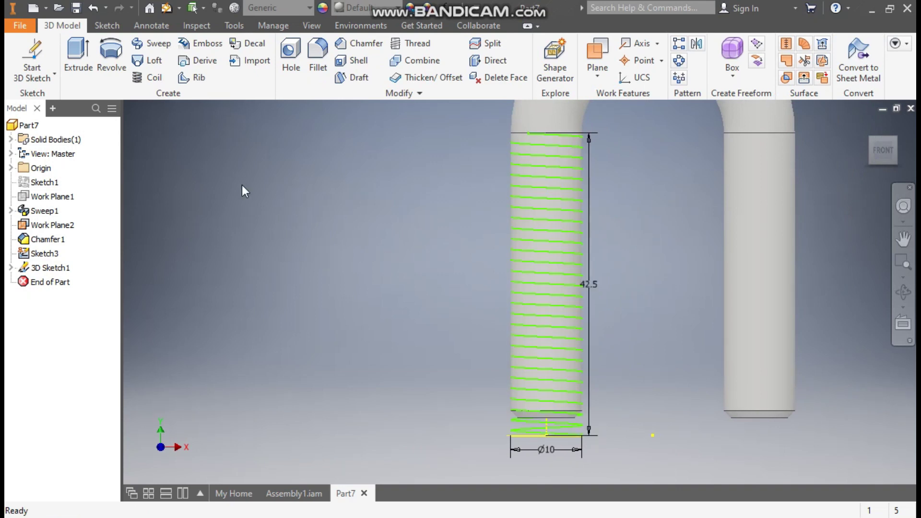
click(600, 52)
mouse_move(621, 304)
shift+middle_down()
mouse_move(637, 307)
mouse_move(624, 312)
shift+middle_up()
scroll(557, 404, up, 5)
middle_drag(578, 405, 690, 340)
scroll(672, 369, up, 3)
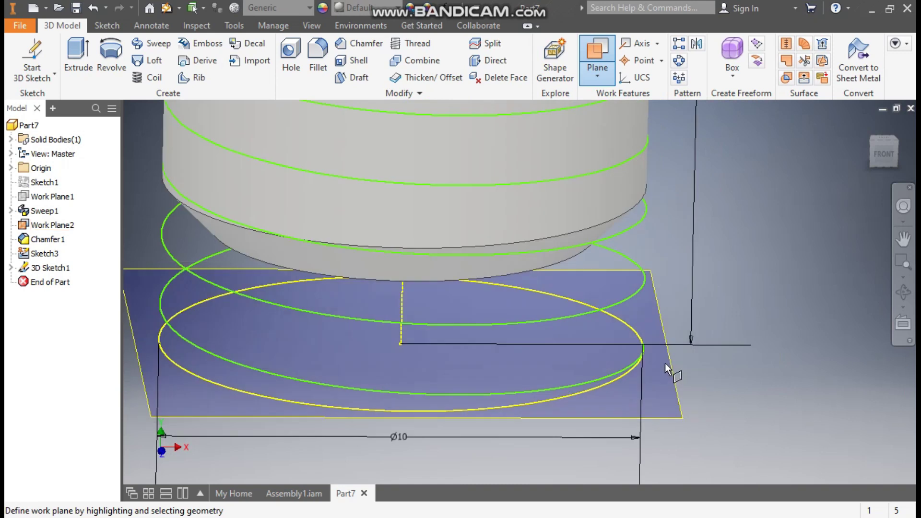
click(644, 345)
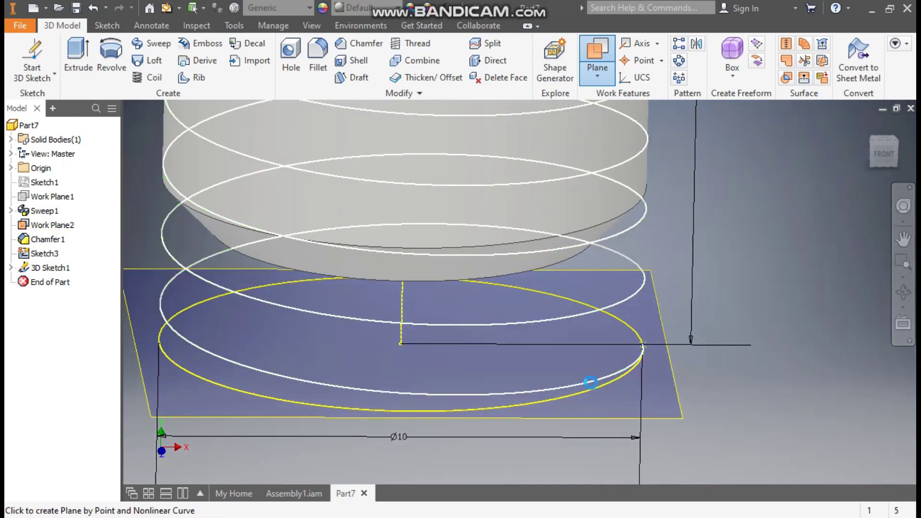
click(591, 383)
scroll(702, 330, down, 5)
middle_drag(450, 344, 377, 350)
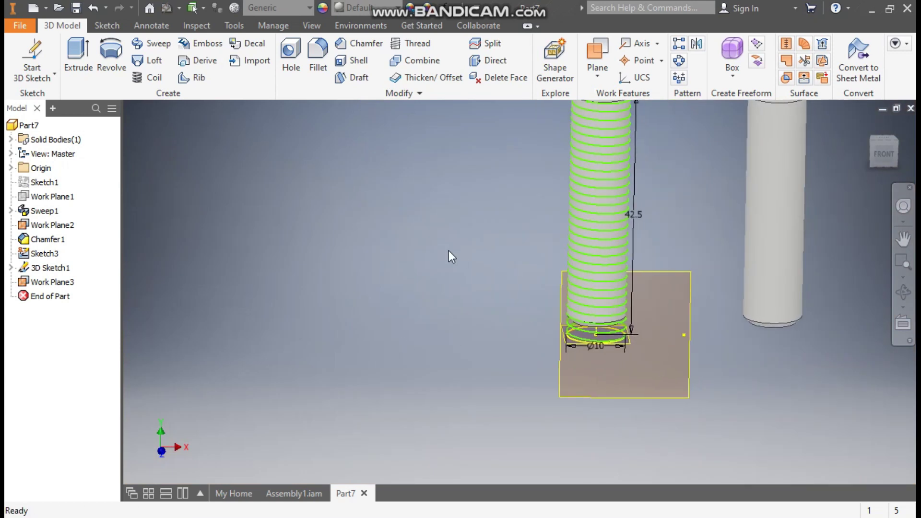
Hide the projected circle sketch Sketch3 and the offset plane Work Plane2
click(43, 254)
key(Escape)
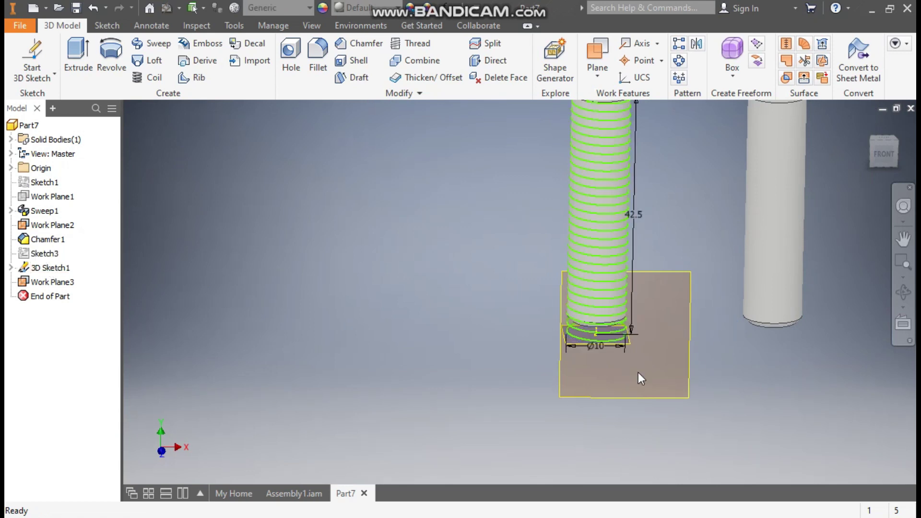
click(50, 225)
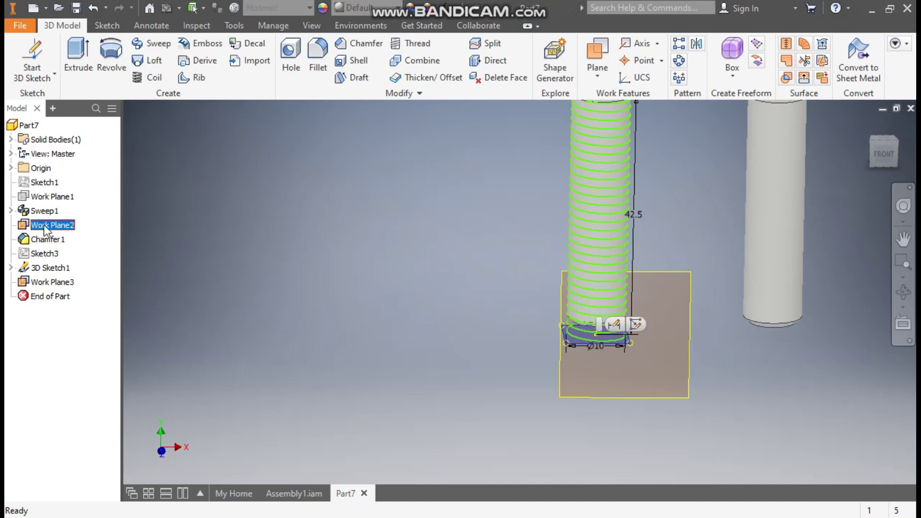
key(Escape)
click(65, 226)
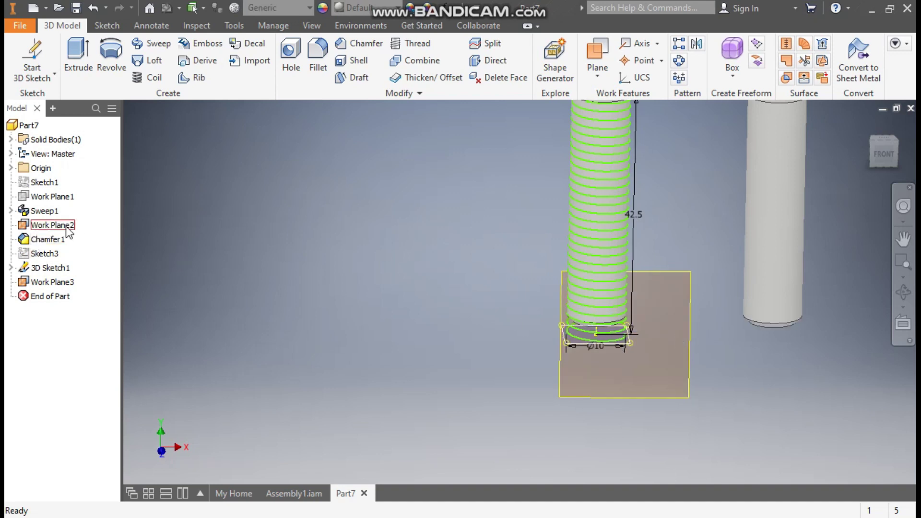
right_click(65, 226)
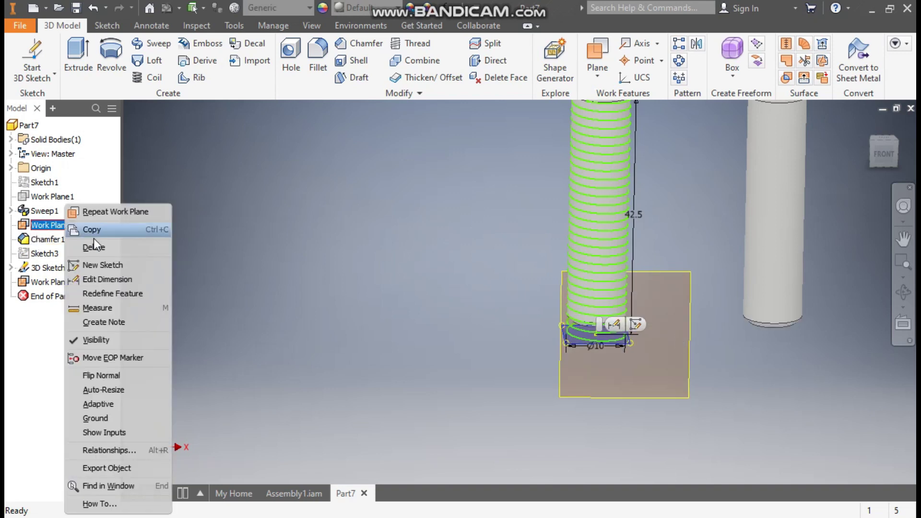
click(112, 338)
Start a sketch on the plane normal to the helix and project the helix's lower endpoint into it
scroll(697, 345, down, 4)
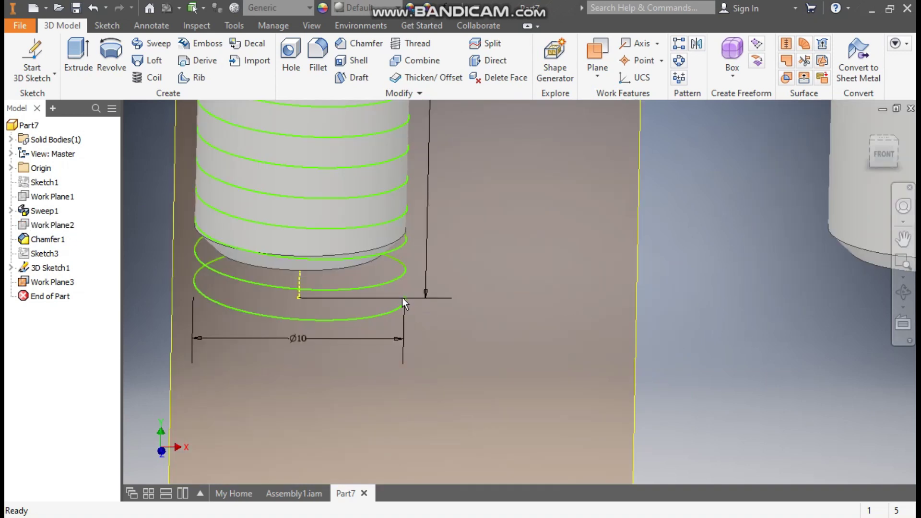
scroll(530, 281, up, 2)
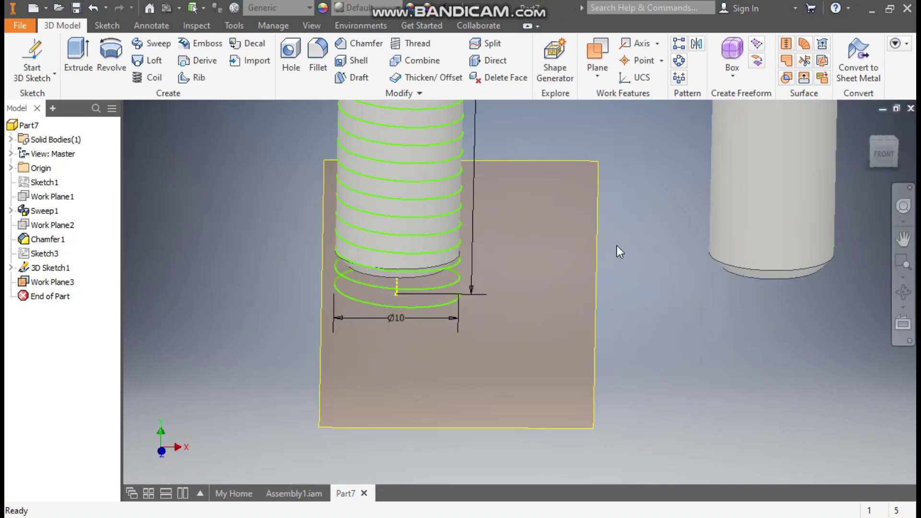
scroll(617, 245, up, 2)
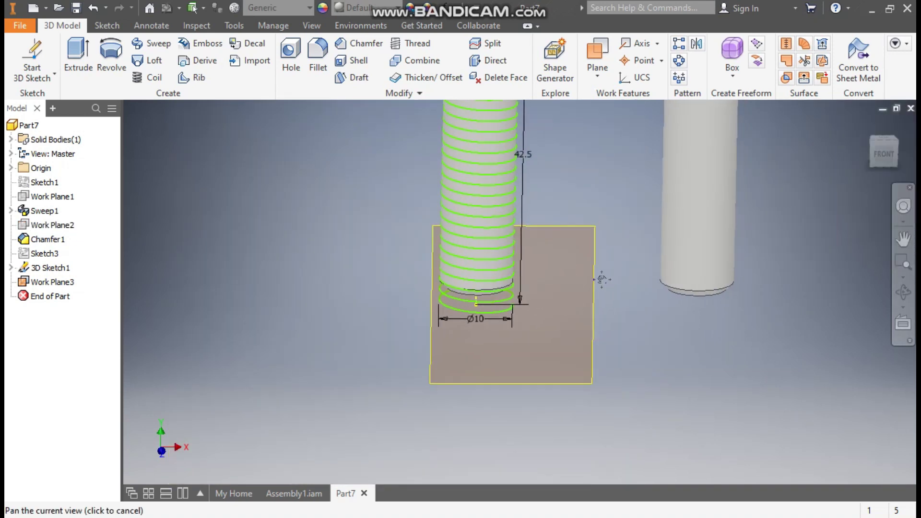
click(552, 230)
key(s)
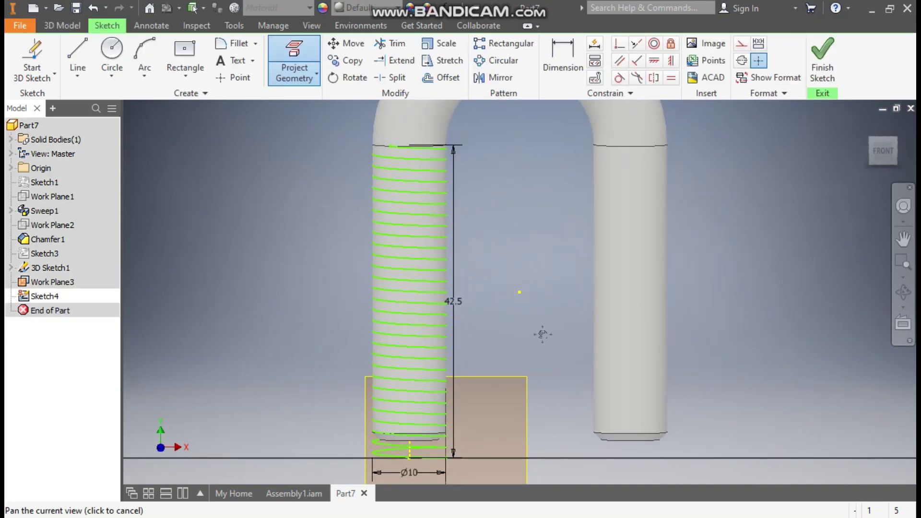
drag(543, 335, 493, 297)
scroll(485, 268, down, 3)
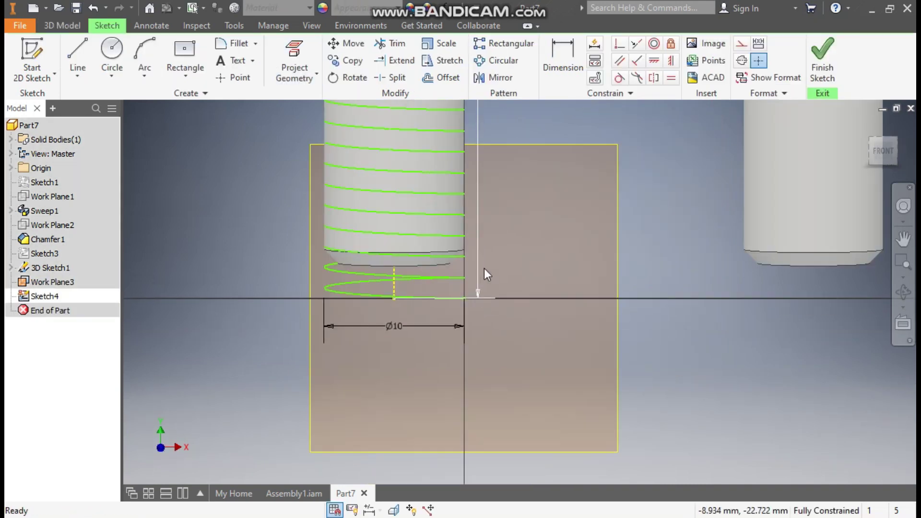
click(289, 53)
click(465, 294)
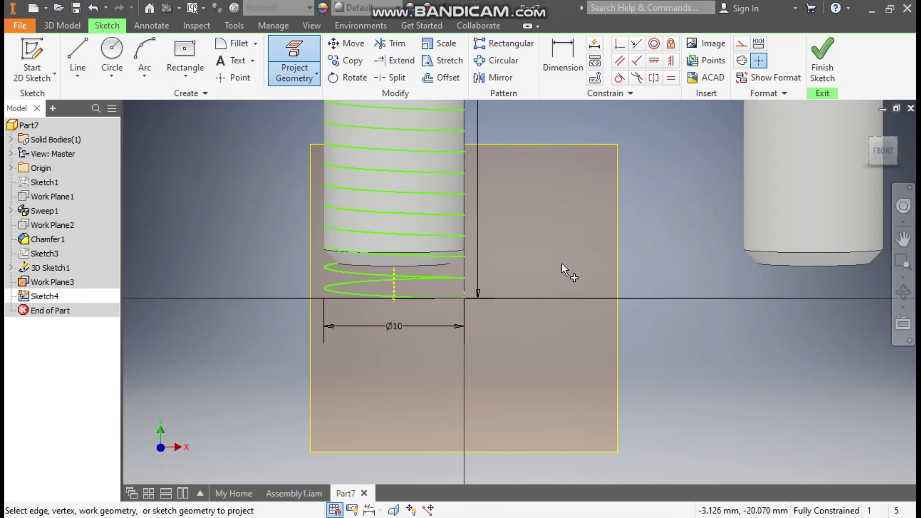
Draw a three-sided polygon centered on the helix's endpoint, with one vertex about 1 mm away pointing horizontally toward the leg's axis
click(184, 75)
click(218, 357)
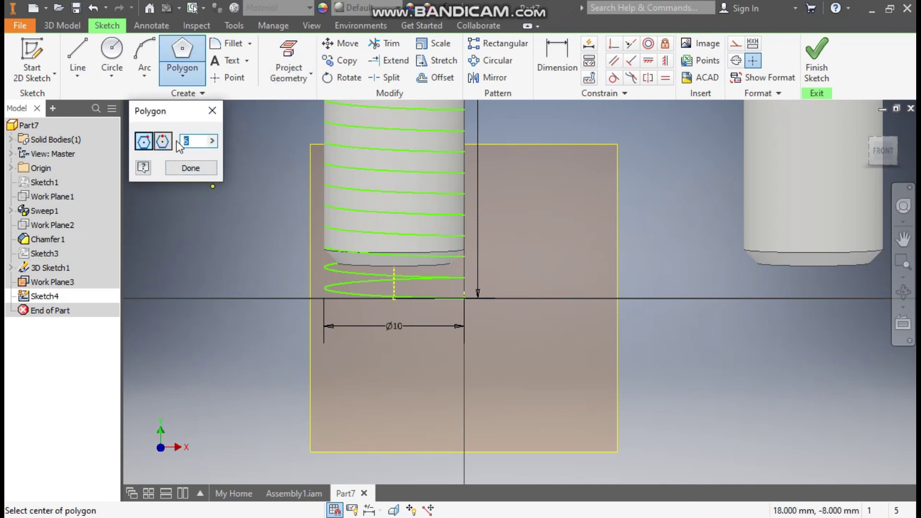
text(3)
click(464, 299)
scroll(464, 305, up, 5)
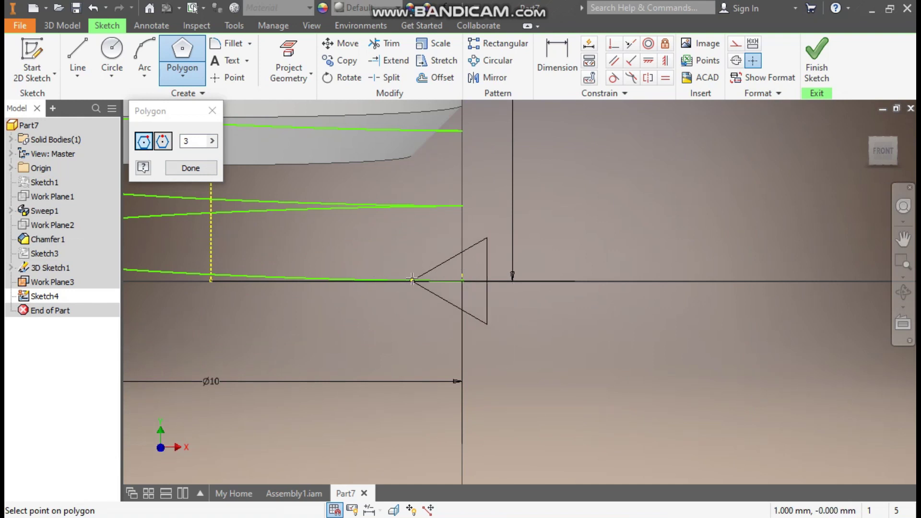
click(412, 280)
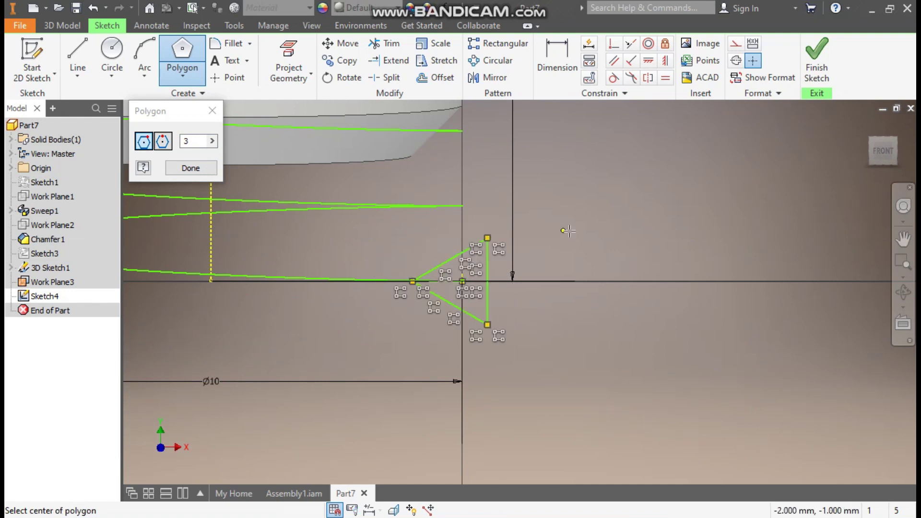
Try dimensioning the triangle's horizontal width at 1 mm
click(557, 60)
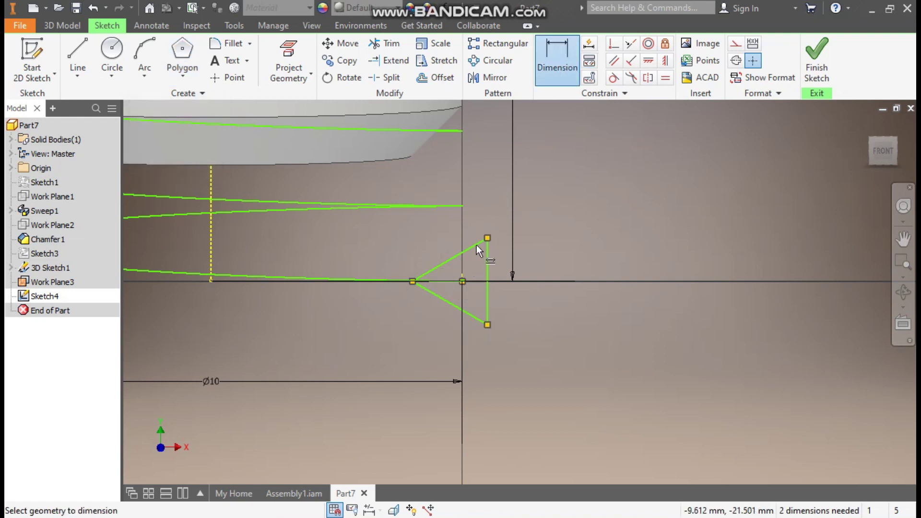
click(462, 311)
click(450, 359)
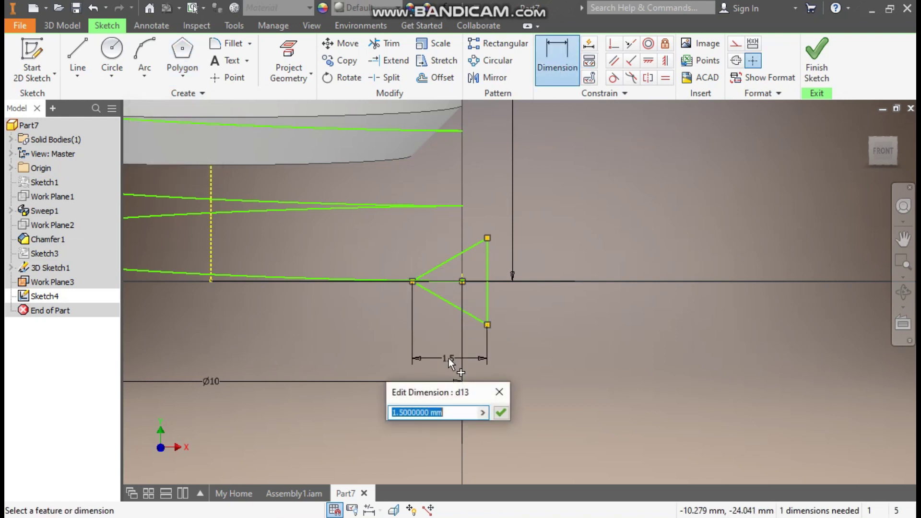
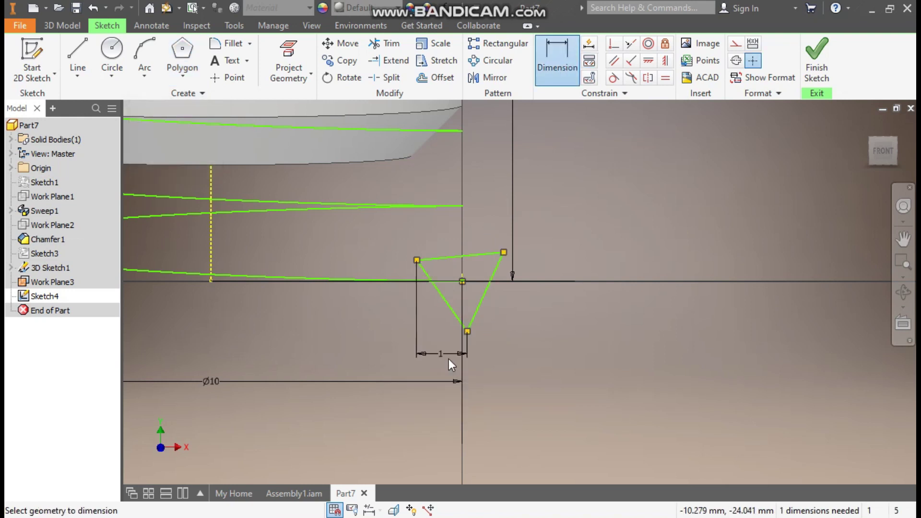
key(Escape)
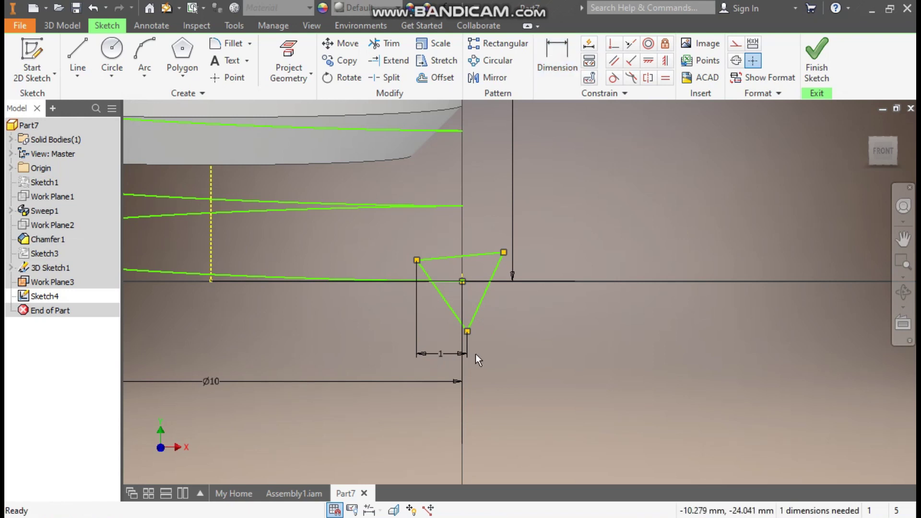
Try a horizontal constraint between the triangle's center and lower vertex, and undo both the constraint and the width dimension
click(652, 64)
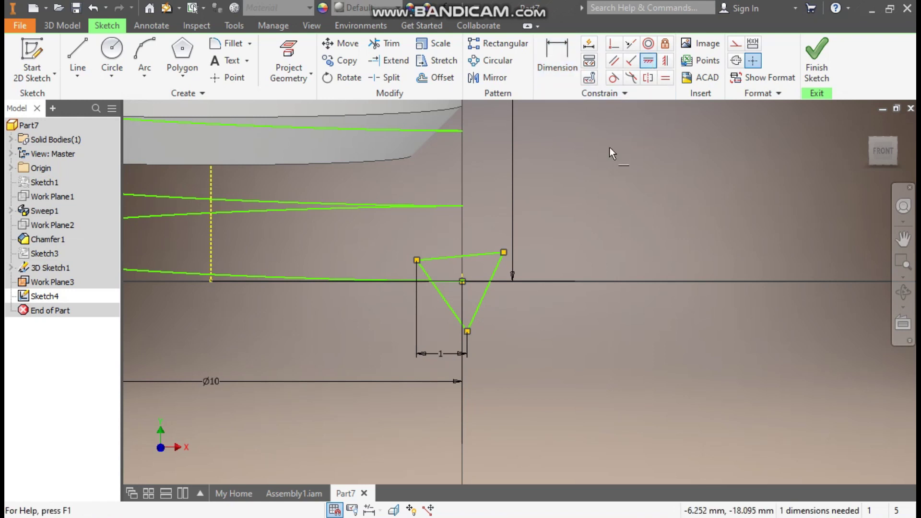
click(462, 282)
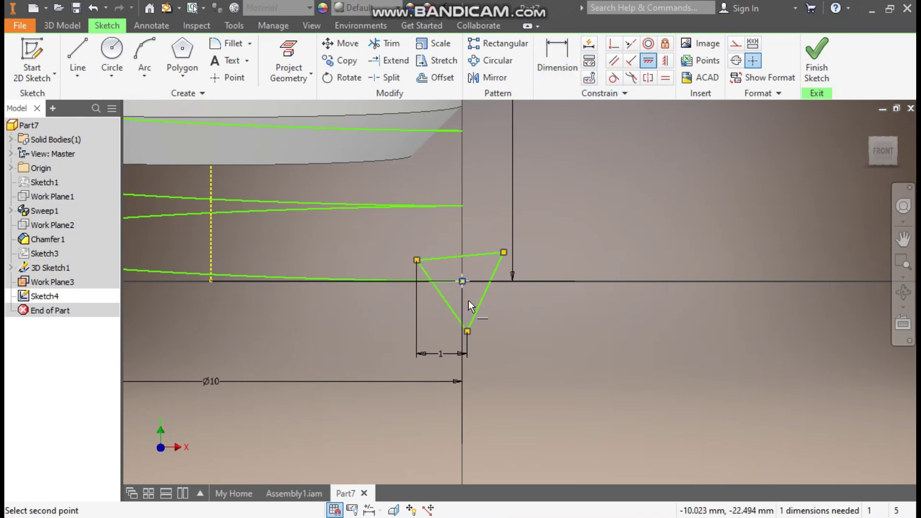
click(468, 332)
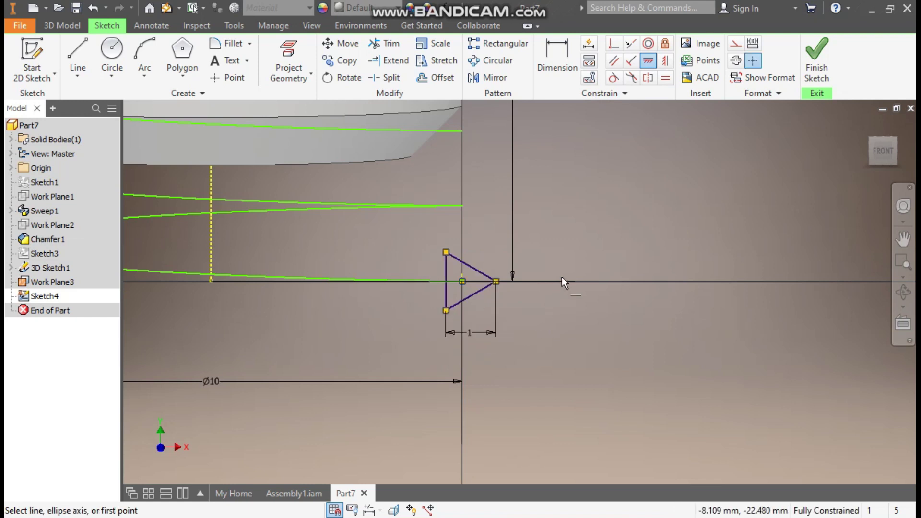
key(Escape)
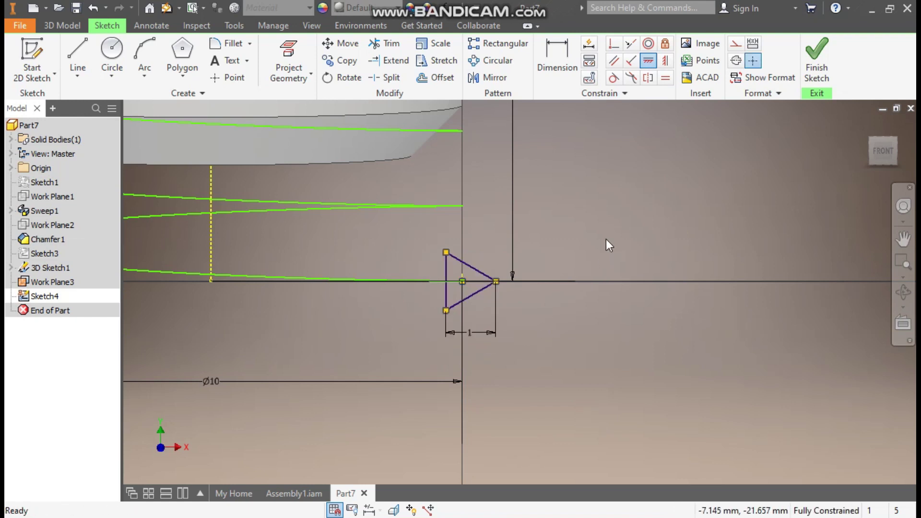
key(ctrl+z)
key(ctrl+z)
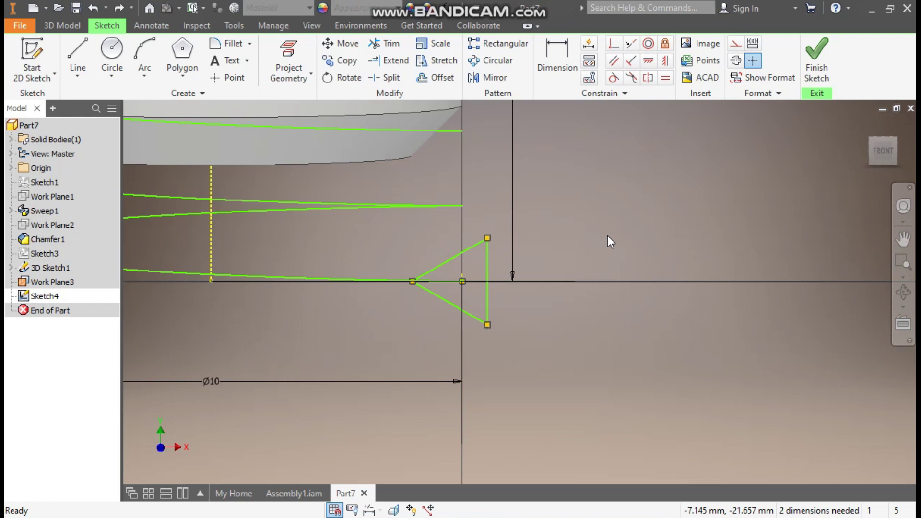
Constrain the triangle's vertex nearest the leg's axis horizontally to the triangle's center point
click(648, 62)
click(412, 282)
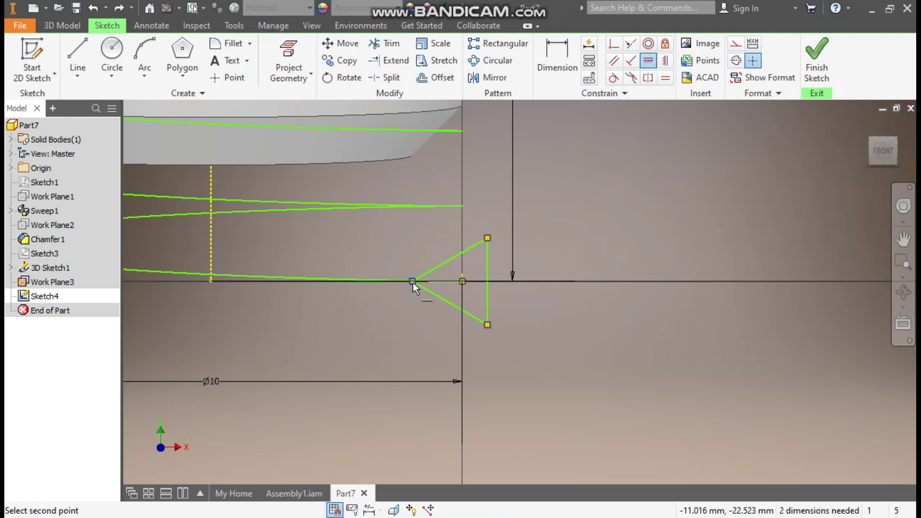
click(463, 281)
key(Escape)
Dimension the triangle's horizontal width at 1 mm and finish the sketch
key(d)
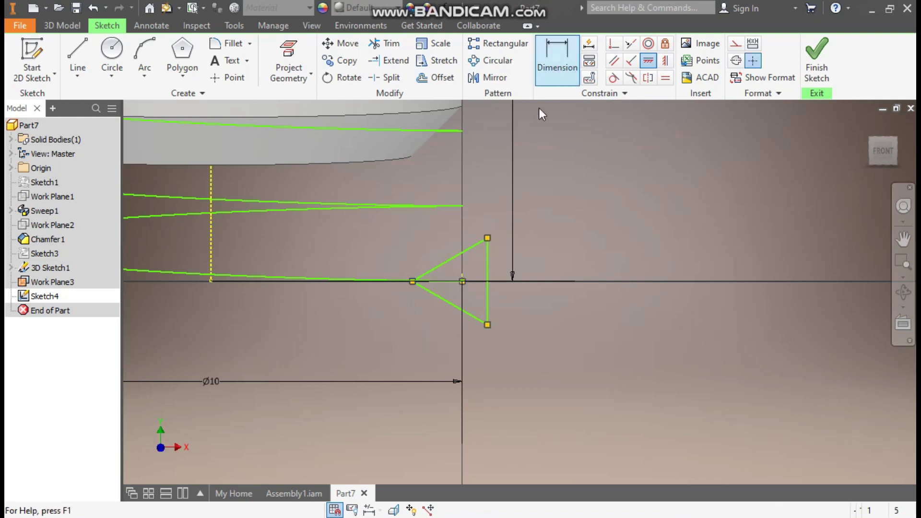
click(460, 305)
click(448, 344)
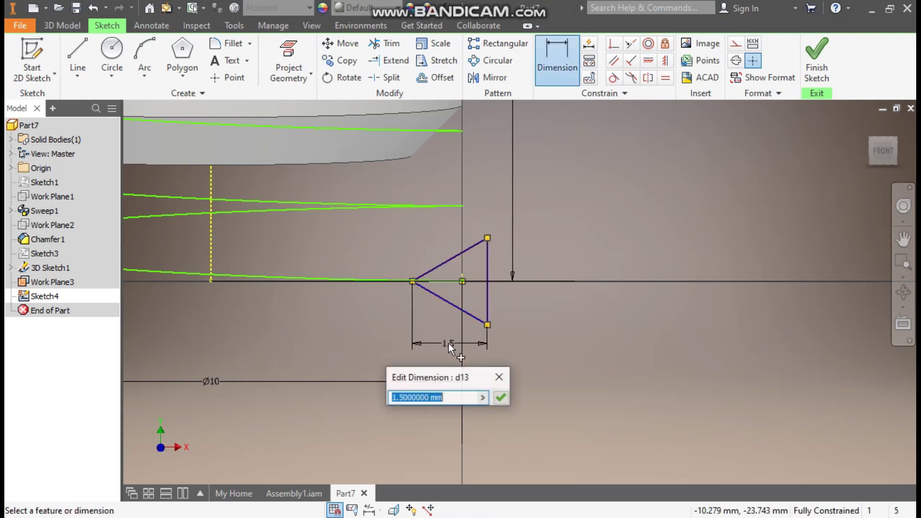
text(1)
key(Return)
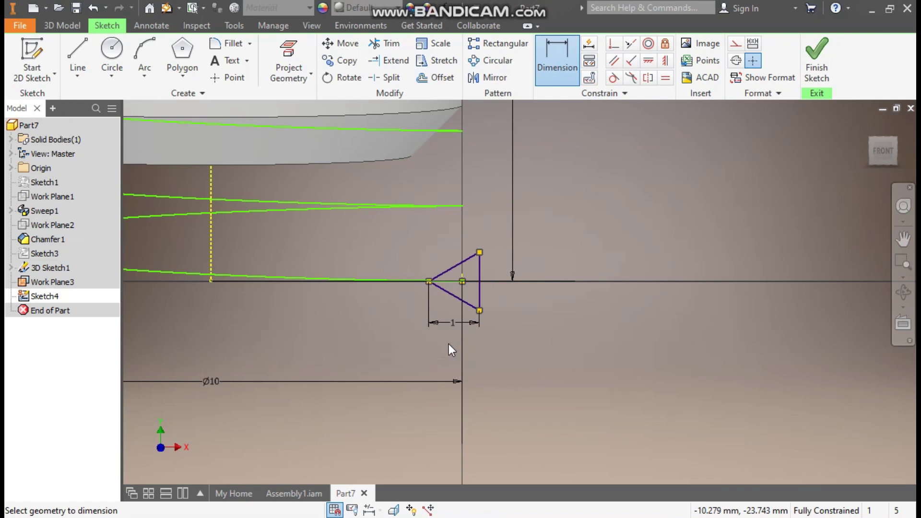
key(Escape)
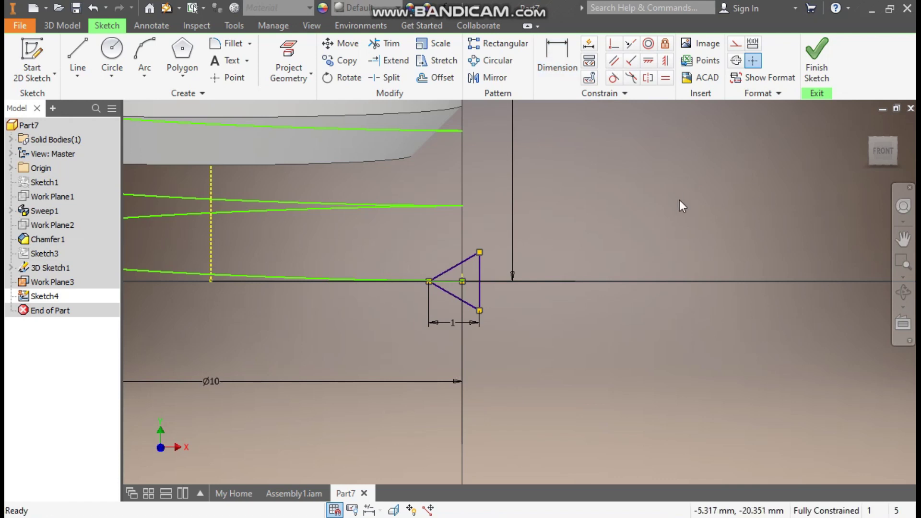
scroll(682, 206, up, 3)
click(819, 70)
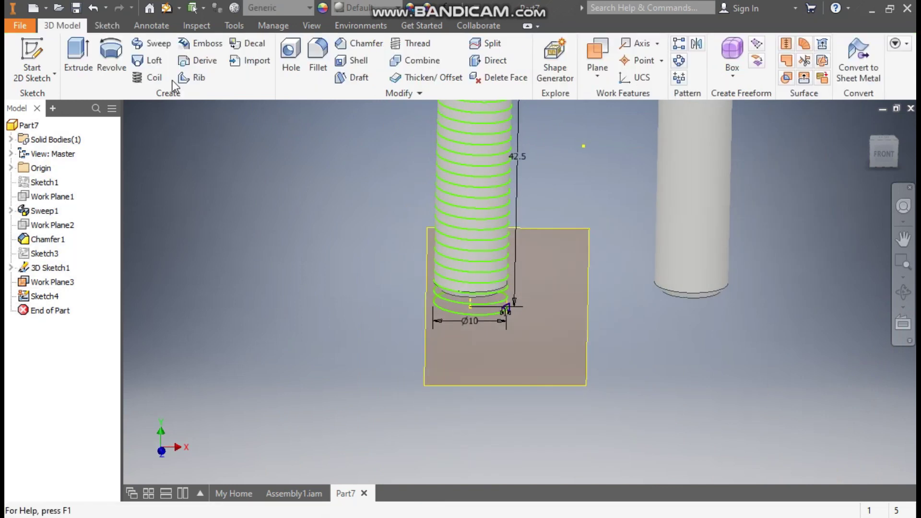
Cut the thread into the leg by sweeping the triangular profile along the helix with the Cut operation
click(152, 44)
scroll(508, 303, down, 2)
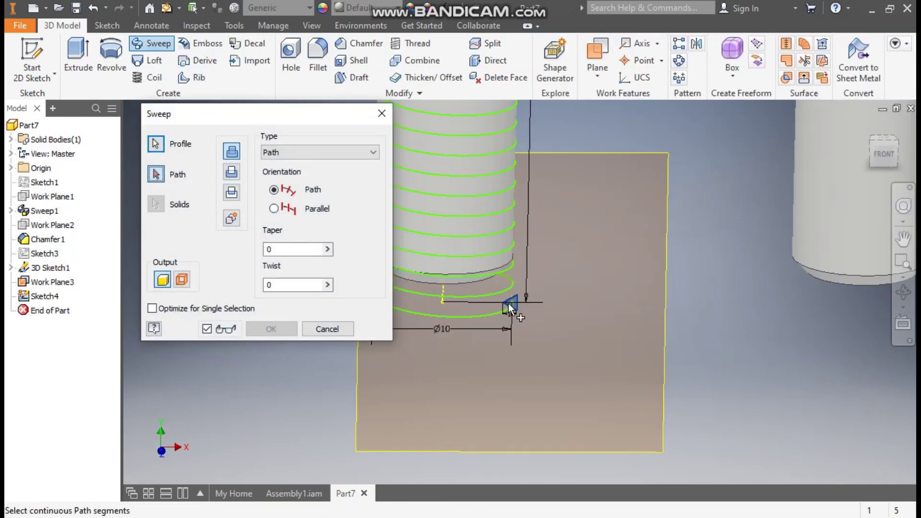
scroll(509, 304, down, 2)
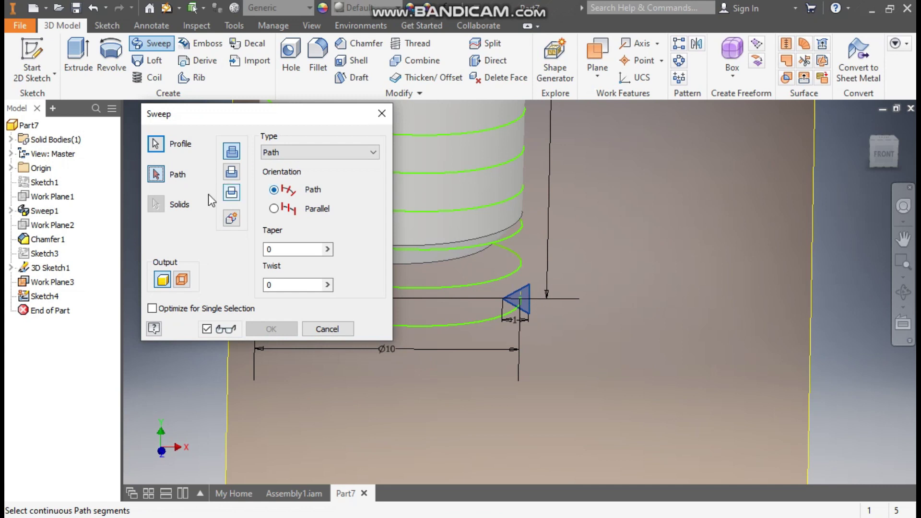
click(468, 323)
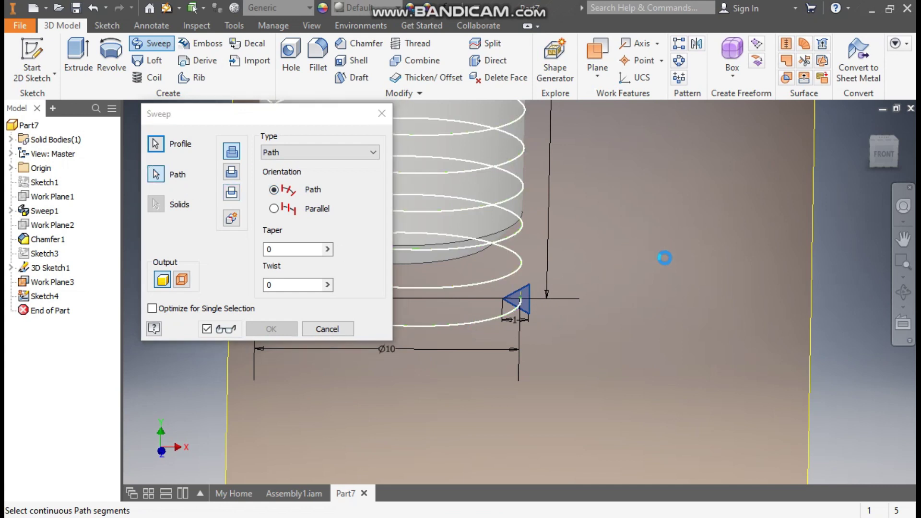
scroll(666, 263, up, 5)
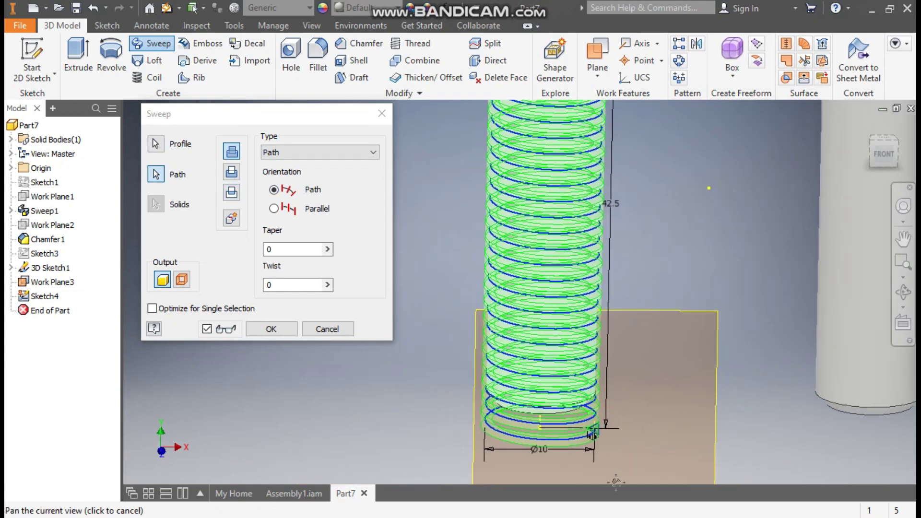
scroll(654, 364, down, 2)
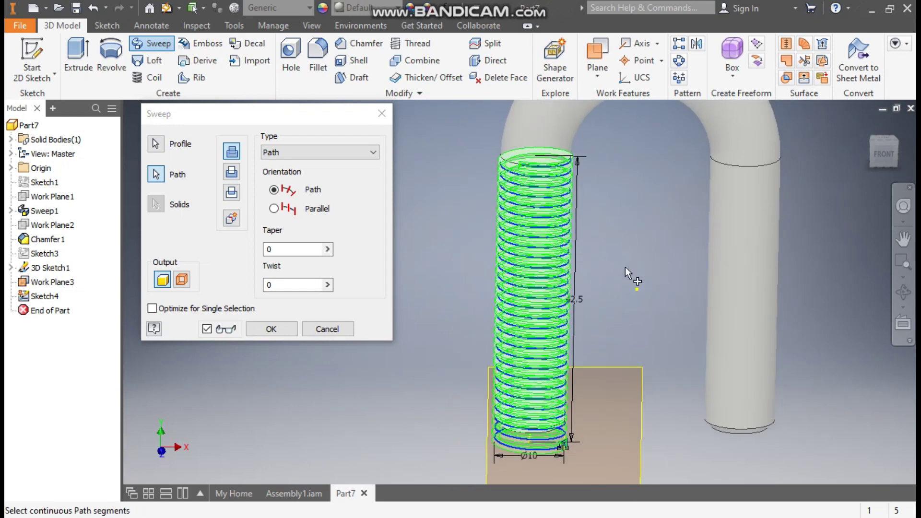
click(234, 176)
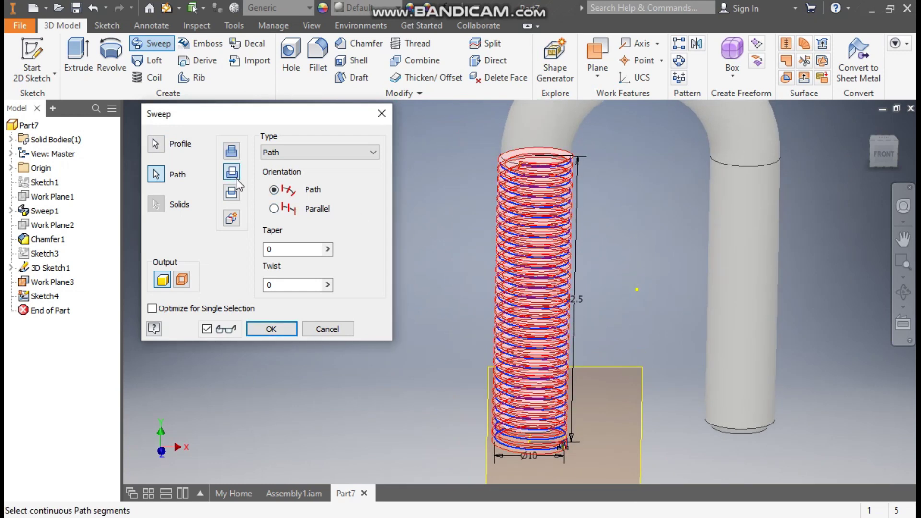
click(272, 329)
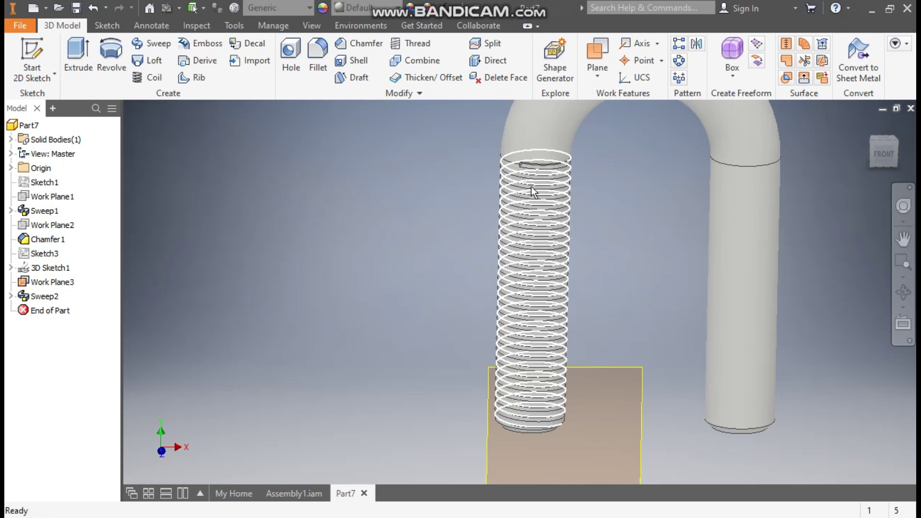
Mirror the thread sweep cut about the YZ plane onto the other leg
click(697, 44)
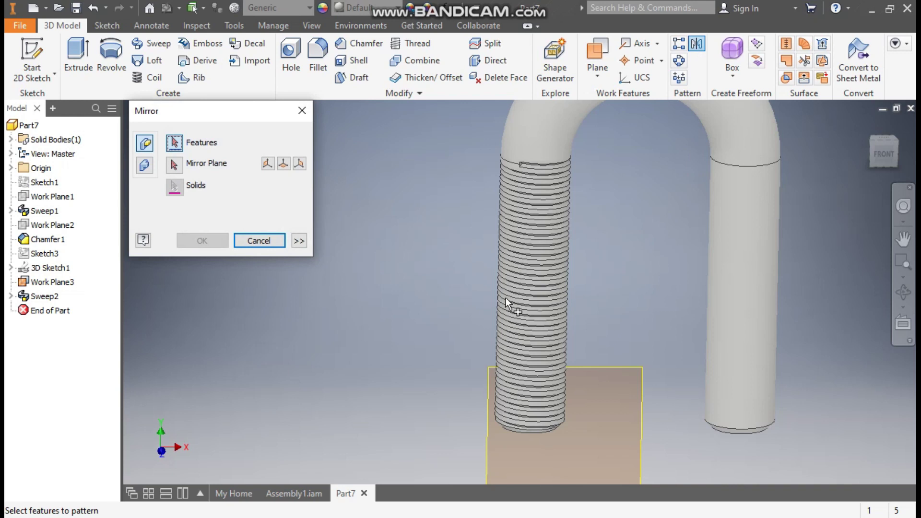
click(45, 296)
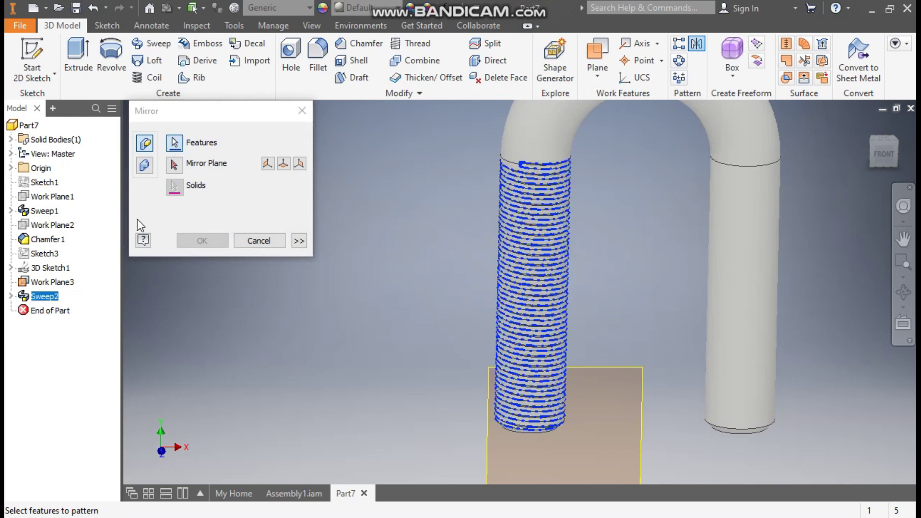
click(174, 166)
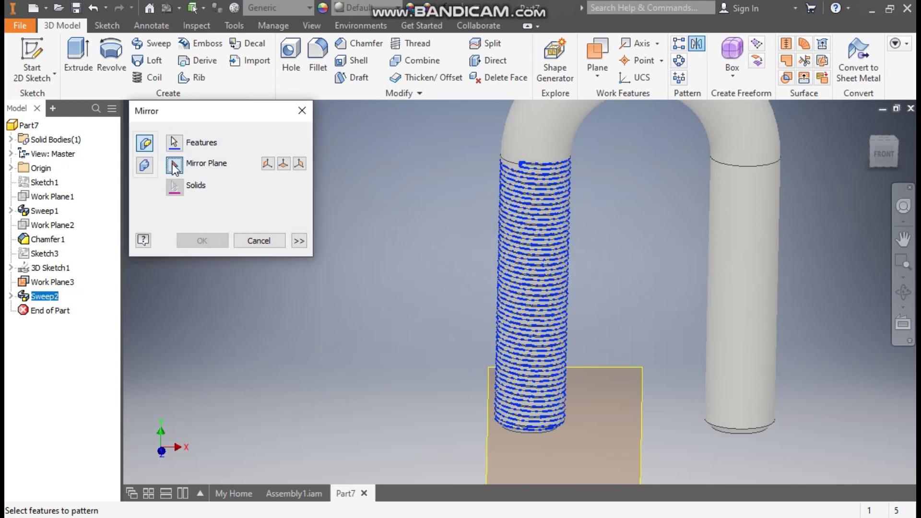
click(10, 168)
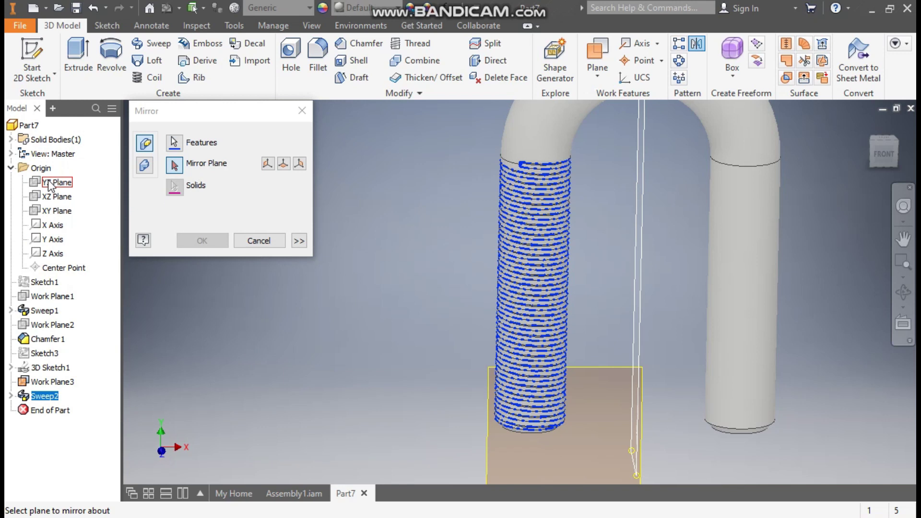
click(58, 183)
click(227, 238)
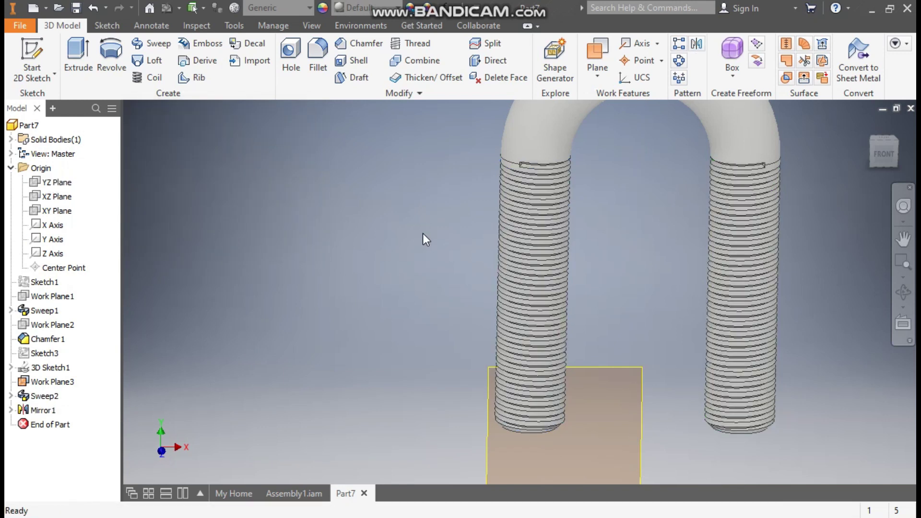
Hide the work plane at the lower end of the first threaded leg
scroll(703, 301, up, 2)
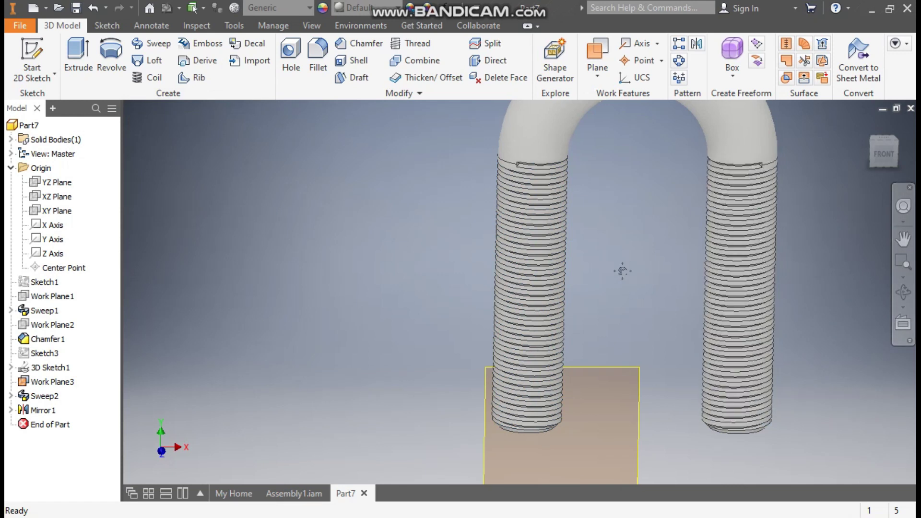
click(577, 289)
right_click(576, 289)
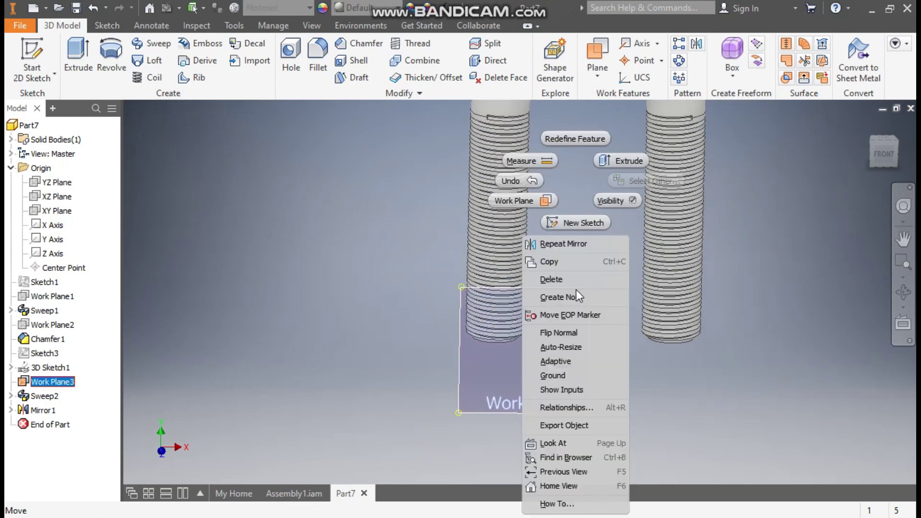
click(610, 201)
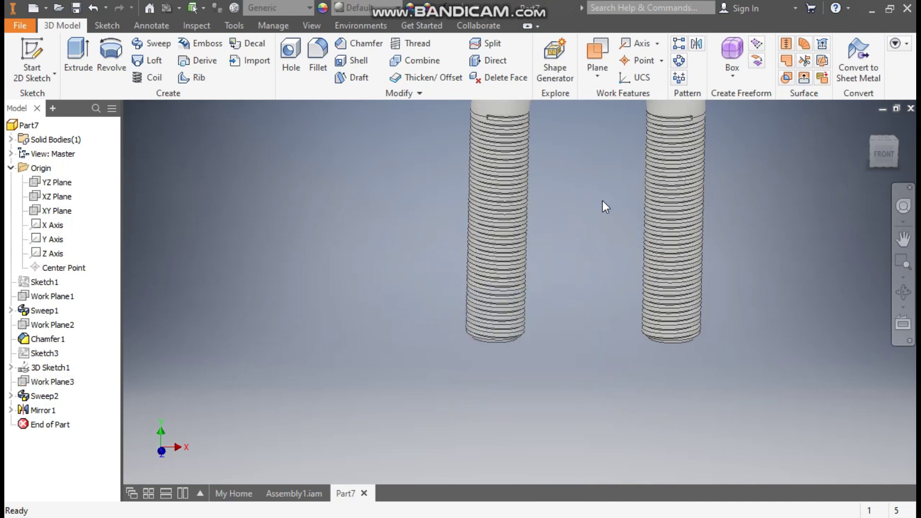
Apply the Metal 1800F Hot appearance from the Inventor Material Library to the whole U clamp
scroll(541, 305, up, 3)
middle_drag(541, 305, 529, 327)
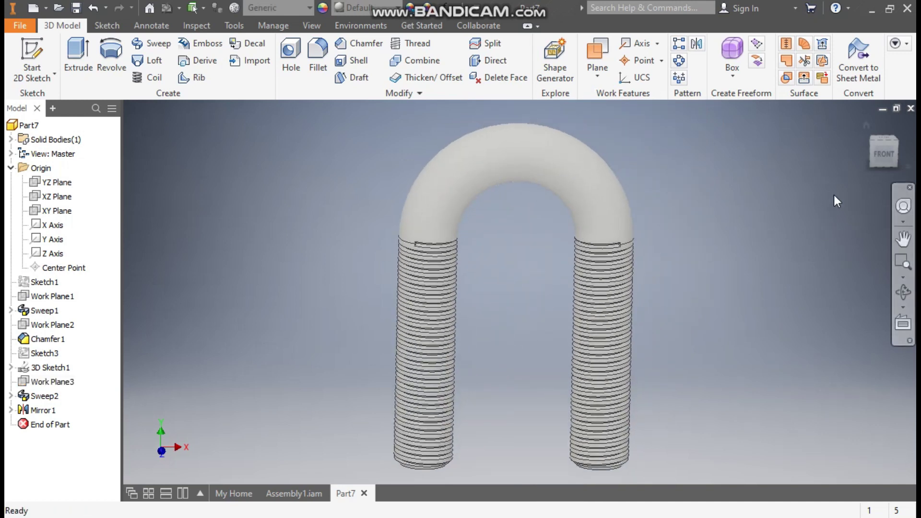
click(355, 5)
scroll(374, 161, down, 3)
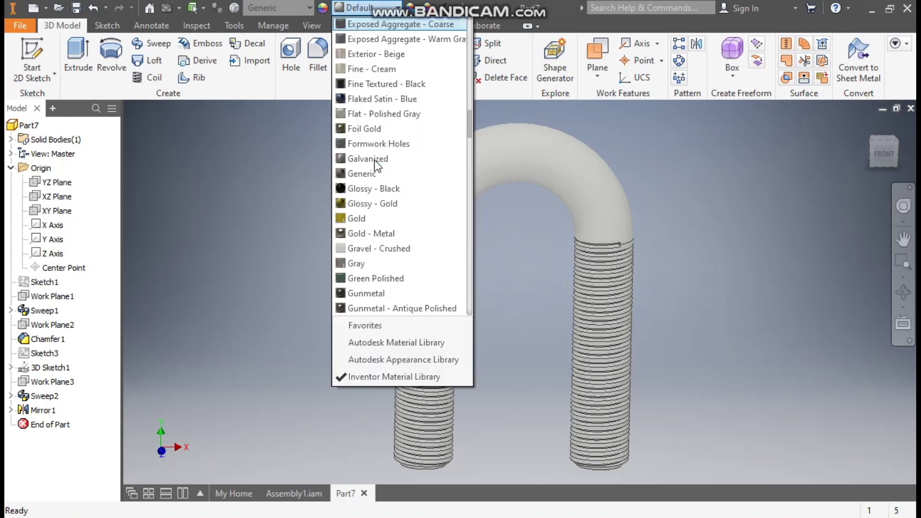
scroll(374, 164, down, 9)
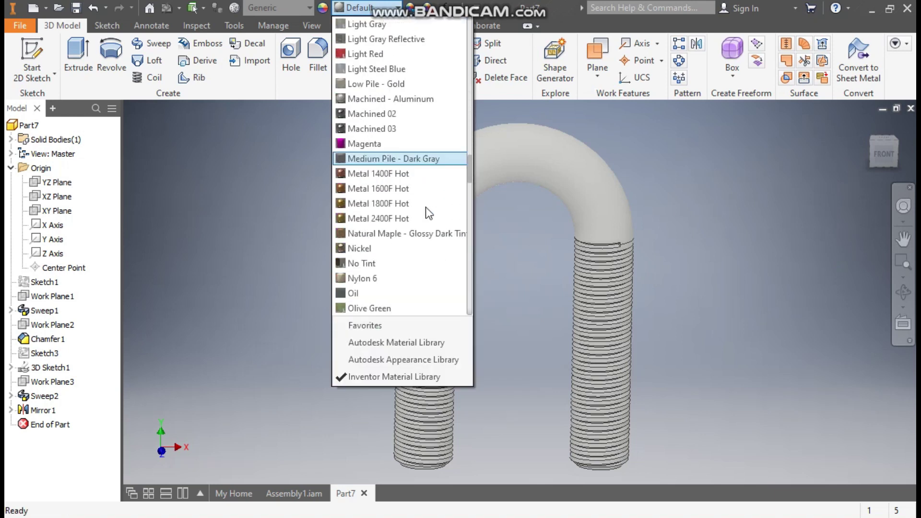
click(401, 208)
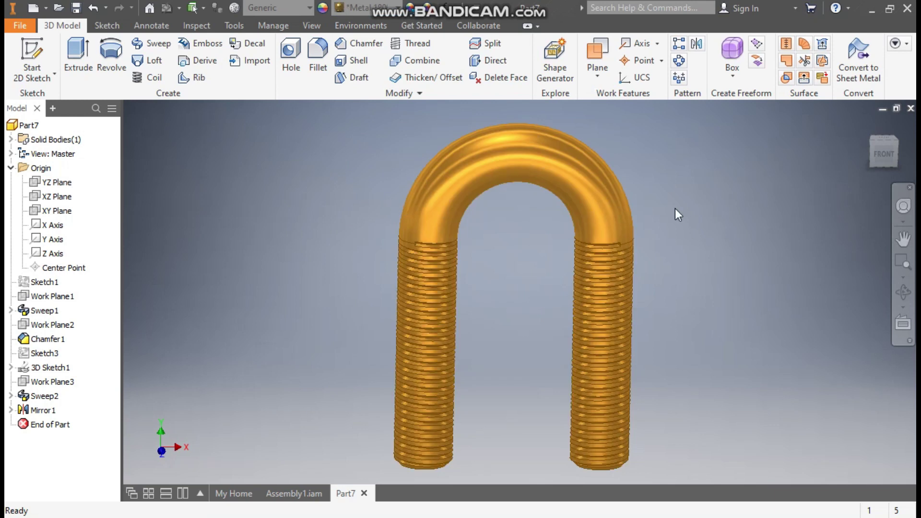
Start saving the part and create a new folder named ASSY inside the WIRE ROPE CLAMP folder as its location
shift+middle_drag(704, 330, 756, 294)
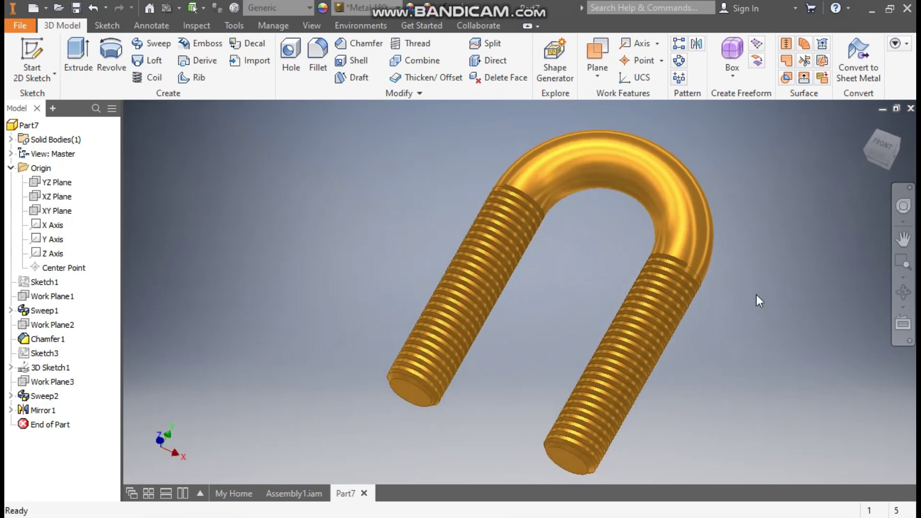
click(75, 7)
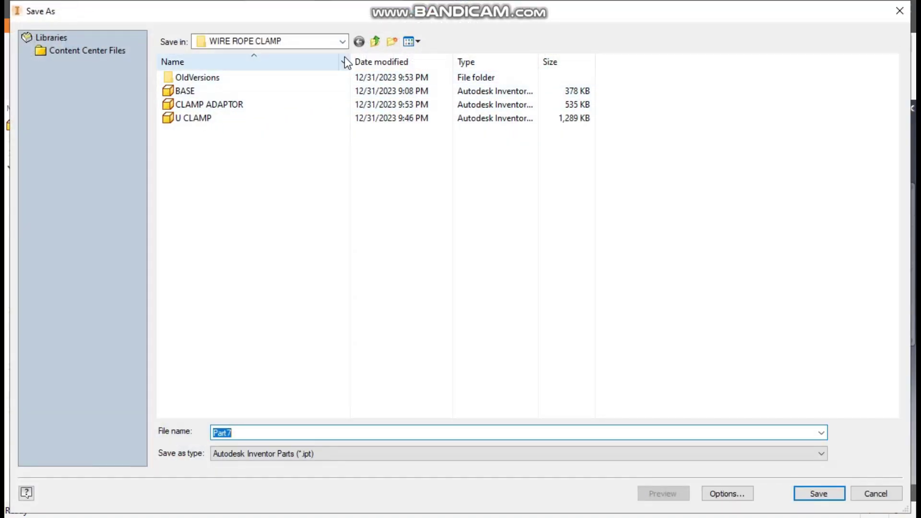
click(391, 41)
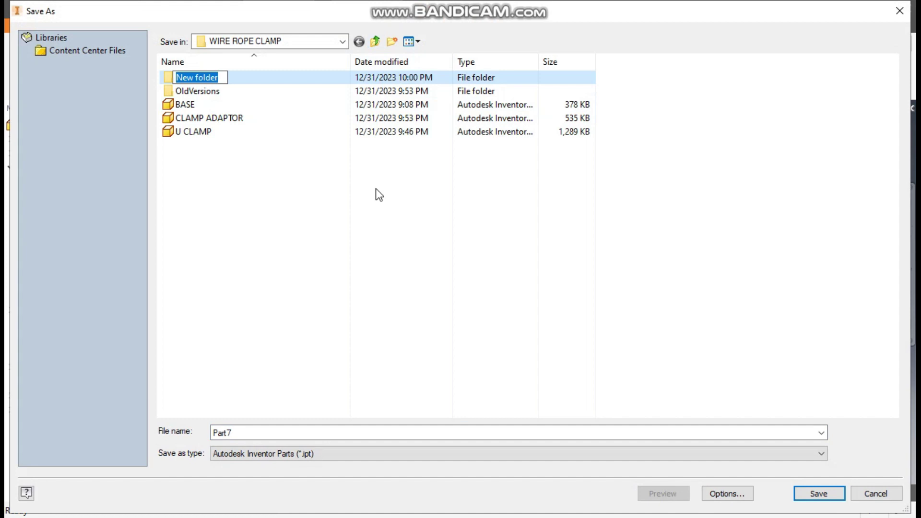
text(ASSY)
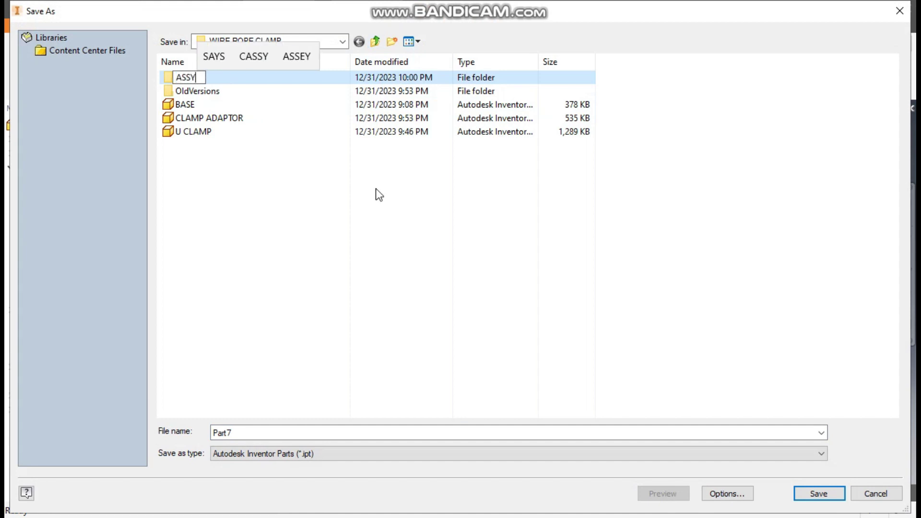
key(Return)
key(Return)
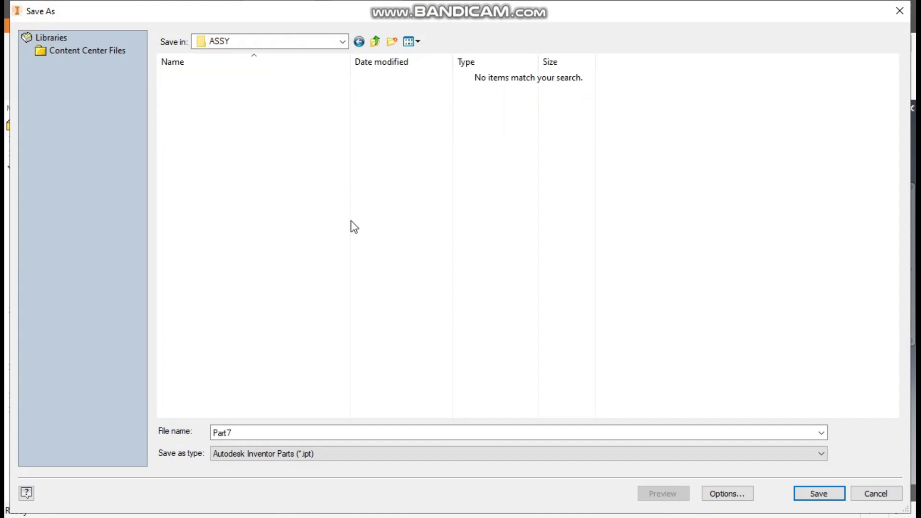
Save the part under the file name UCLAMP in the ASSY folder
double_click(244, 432)
text(U)
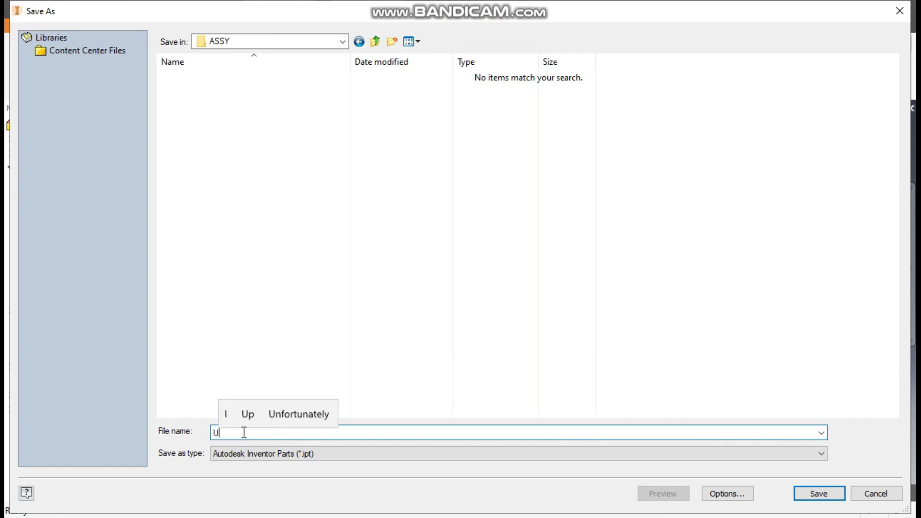
text(CLAMP)
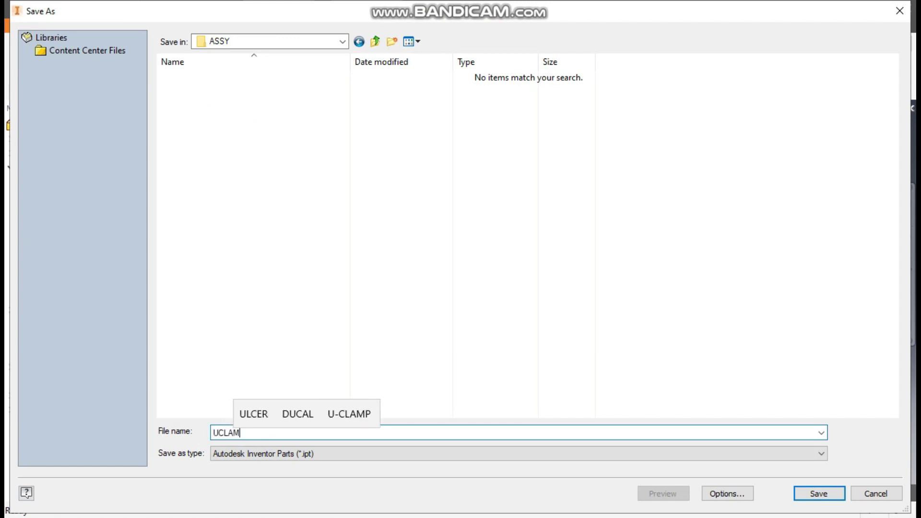
click(839, 494)
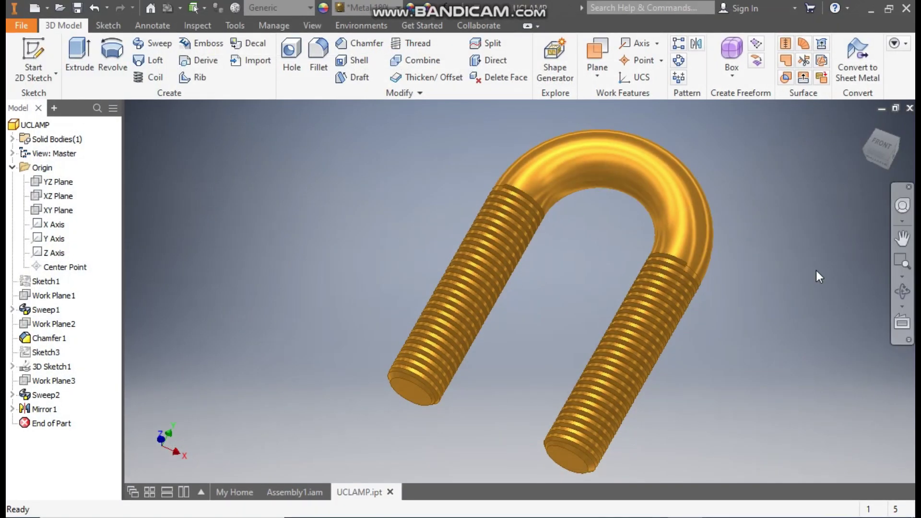
Examine the complete clamp in Assembly1.iam and return to the UCLAMP part
click(284, 491)
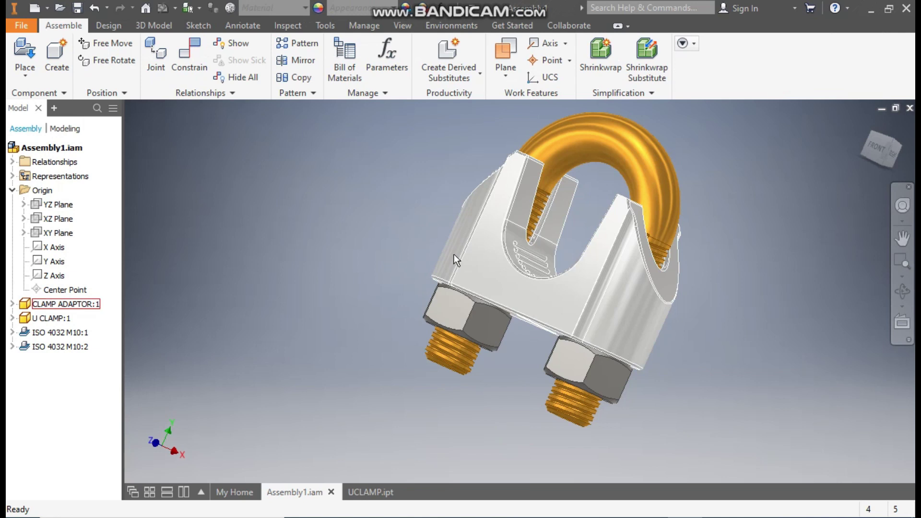
click(370, 491)
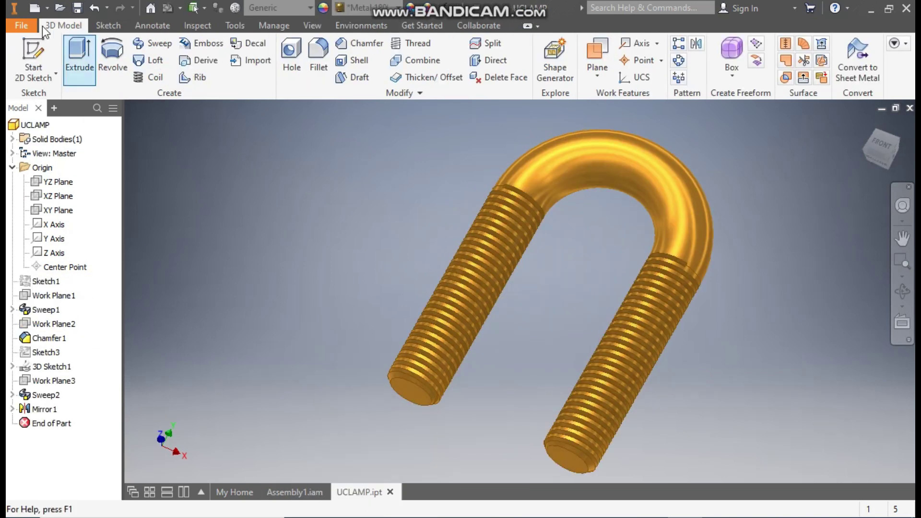
Create a new Standard (mm).ipt part, start a 2D sketch on the XZ plane and rotate the top view upright with X horizontal
click(35, 7)
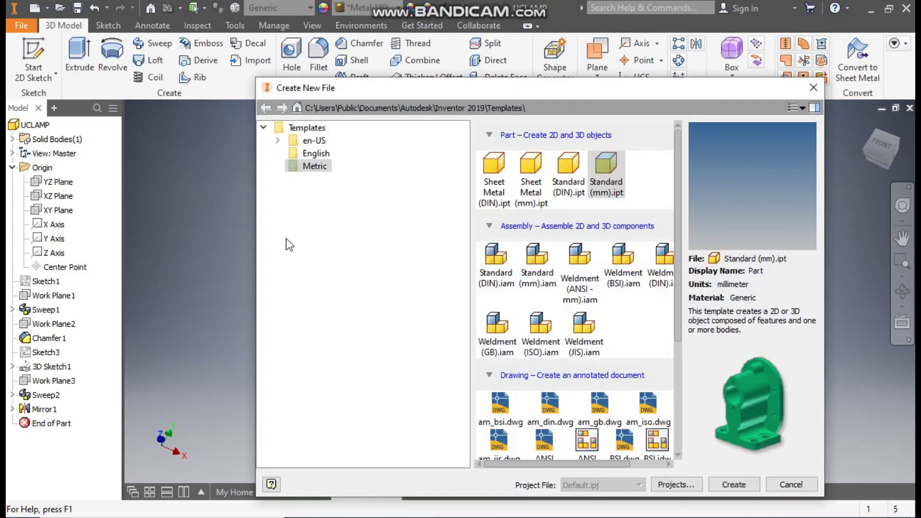
click(606, 167)
click(741, 487)
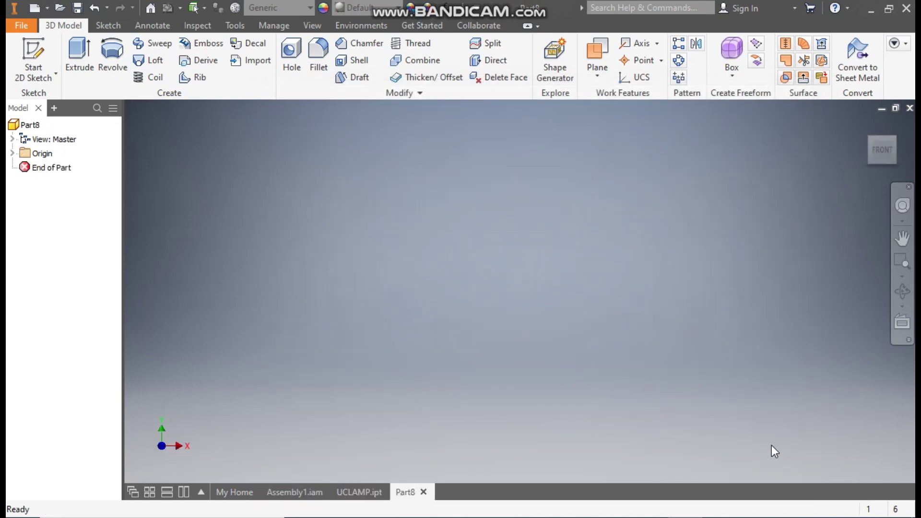
click(35, 54)
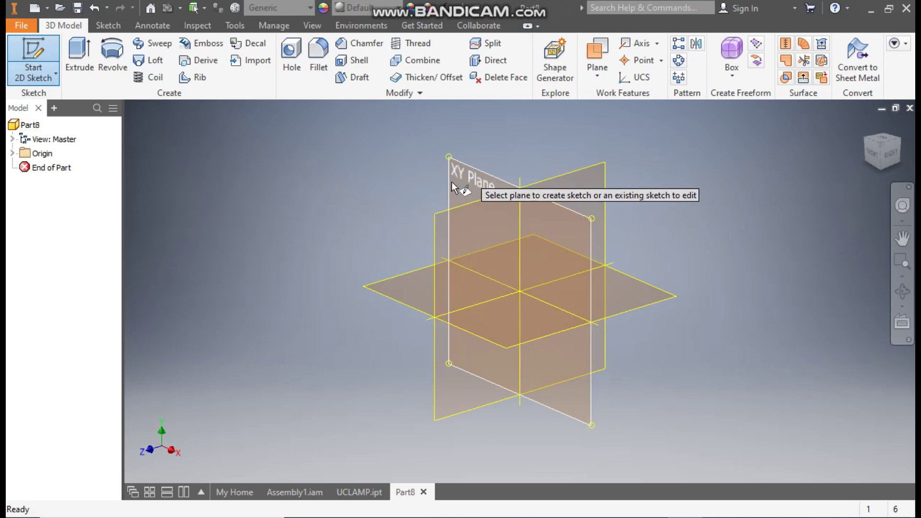
click(405, 288)
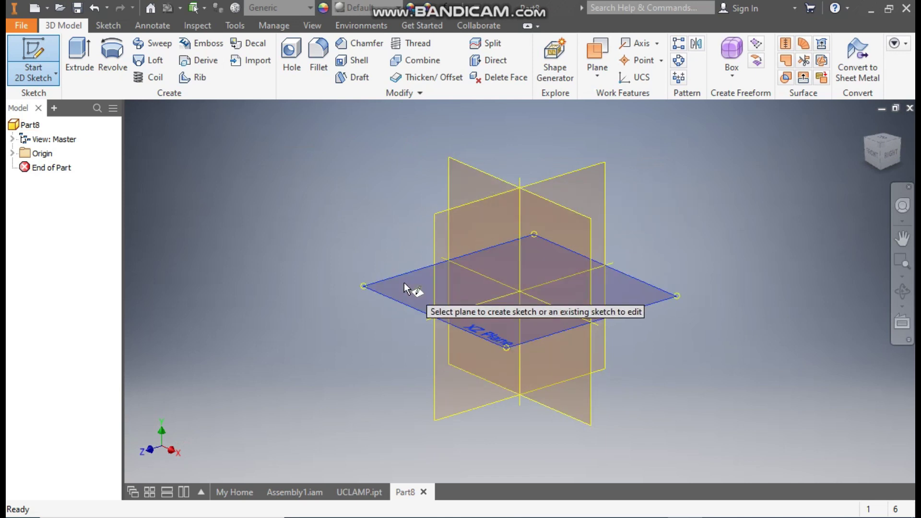
click(899, 126)
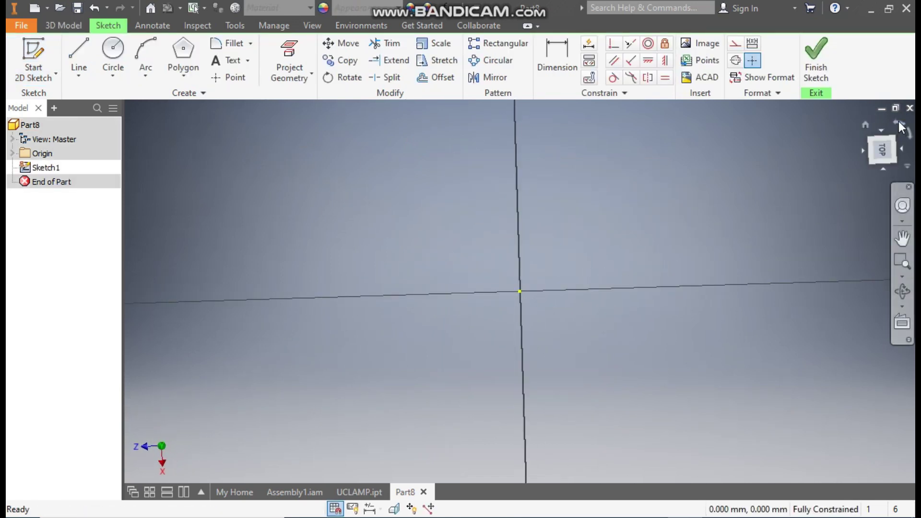
Sketch a horizontal center-to-center slot along the X axis across the origin, about 264 mm between its arc centers
click(184, 76)
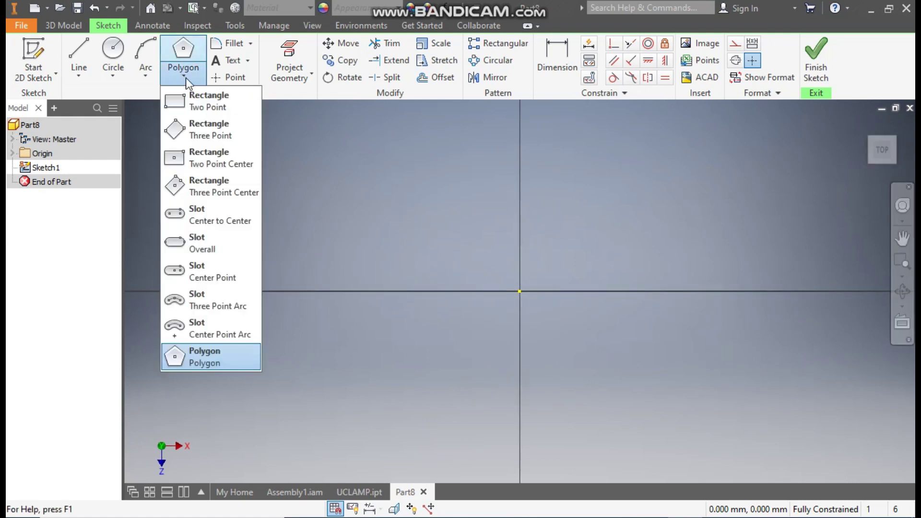
click(218, 222)
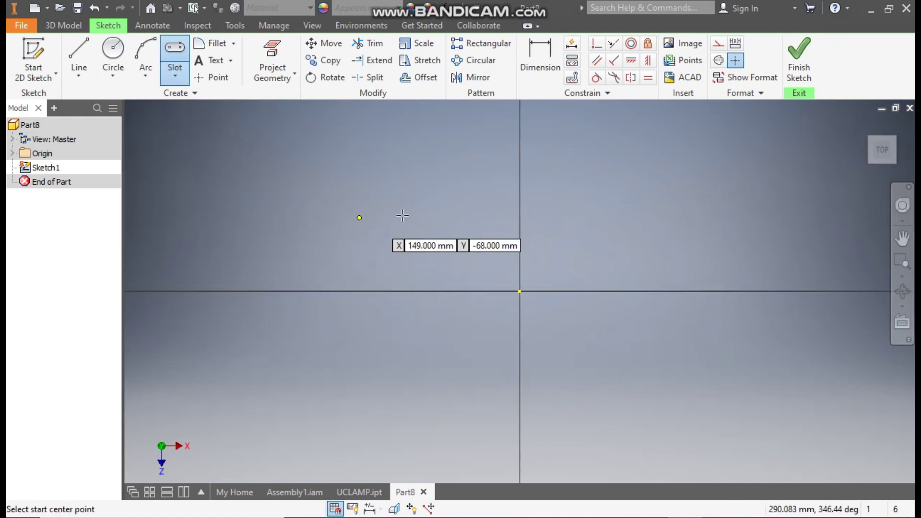
click(386, 292)
click(672, 292)
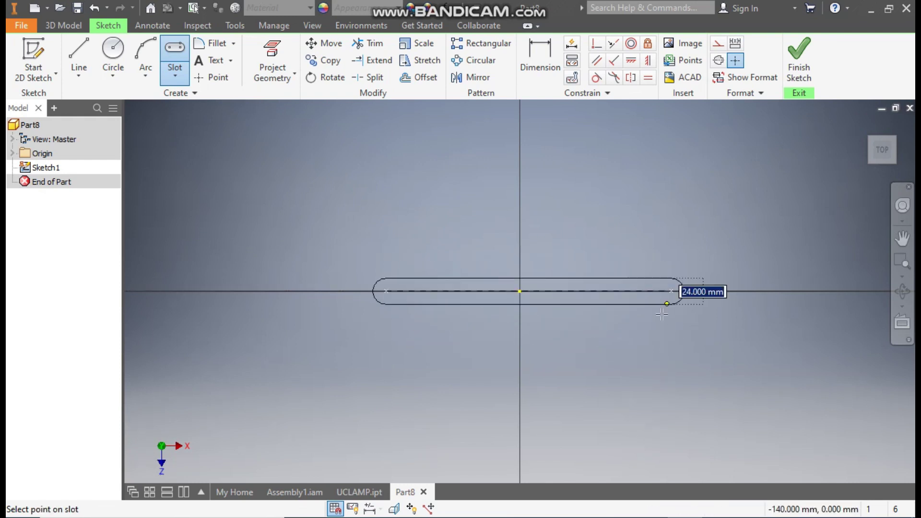
click(671, 333)
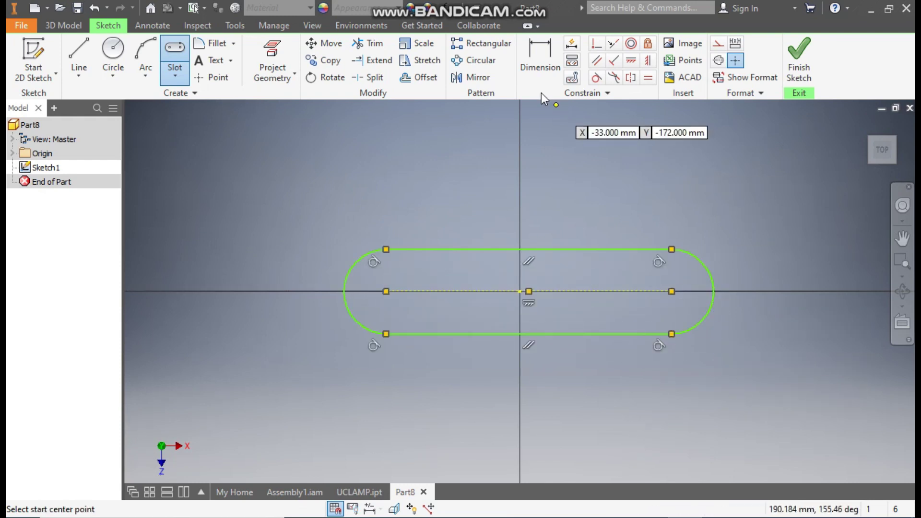
Dimension the slot's center-to-center distance and set it to 30 mm
click(536, 59)
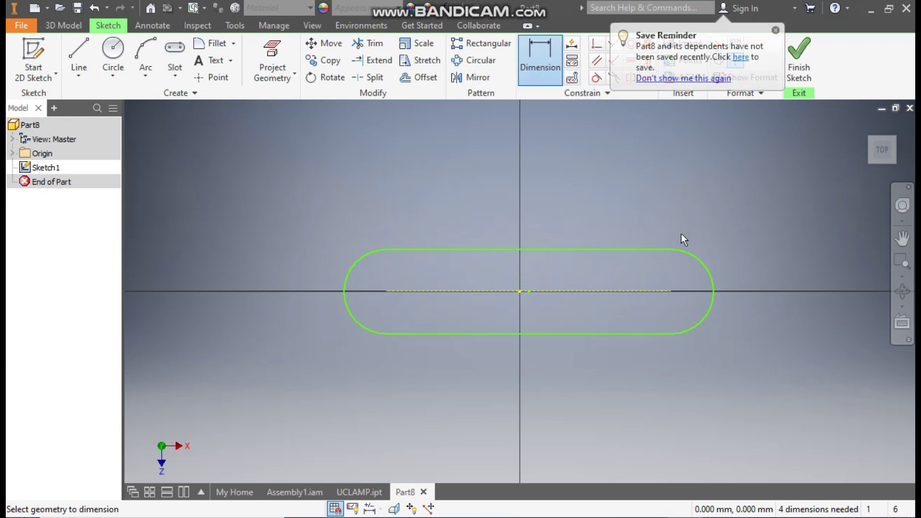
click(627, 289)
click(580, 186)
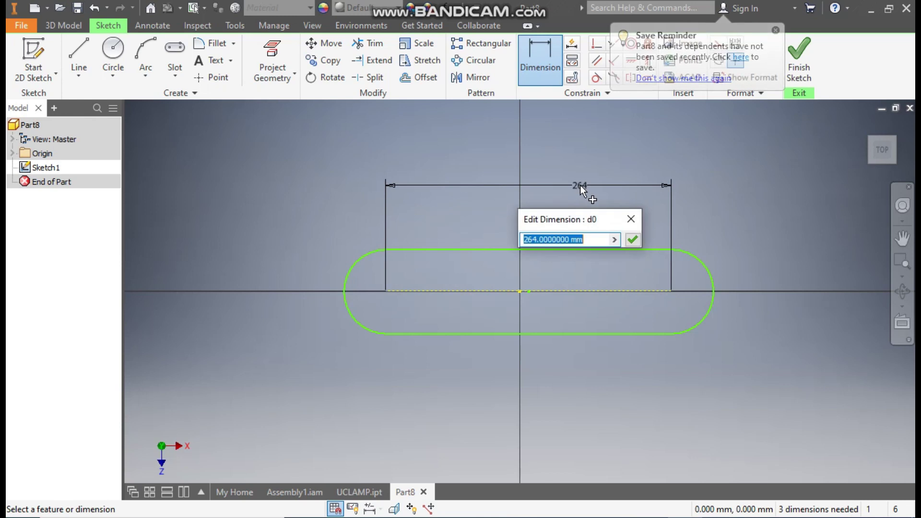
text(30)
key(Return)
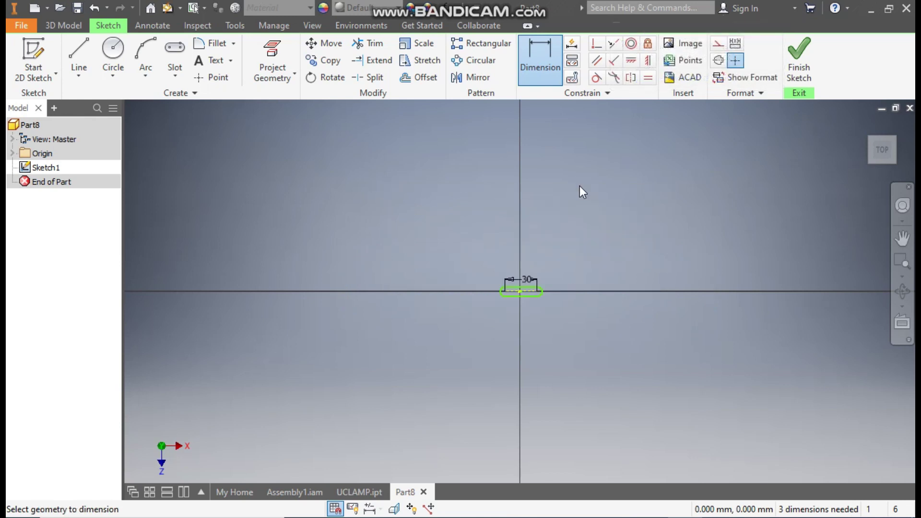
Dimension the radius of the slot's end arc and set it to 10 mm
scroll(527, 286, up, 8)
scroll(569, 298, down, 4)
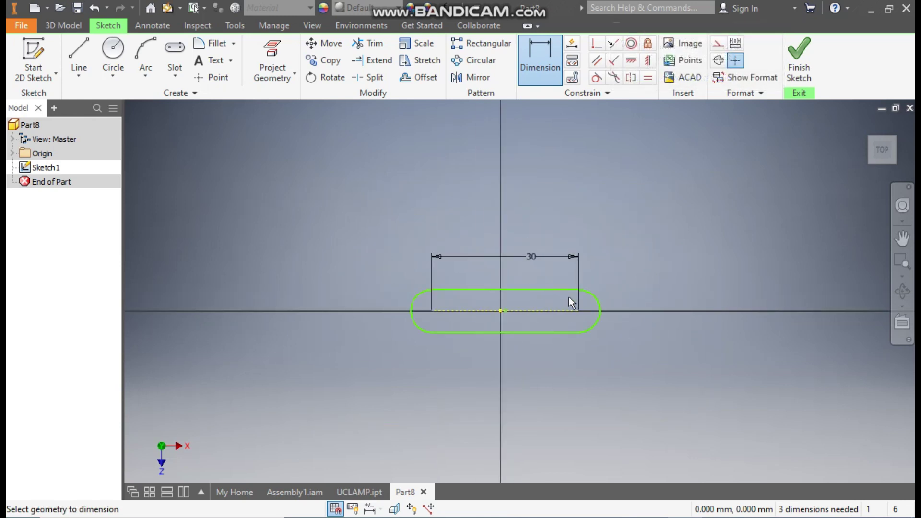
click(595, 298)
click(622, 263)
text(10)
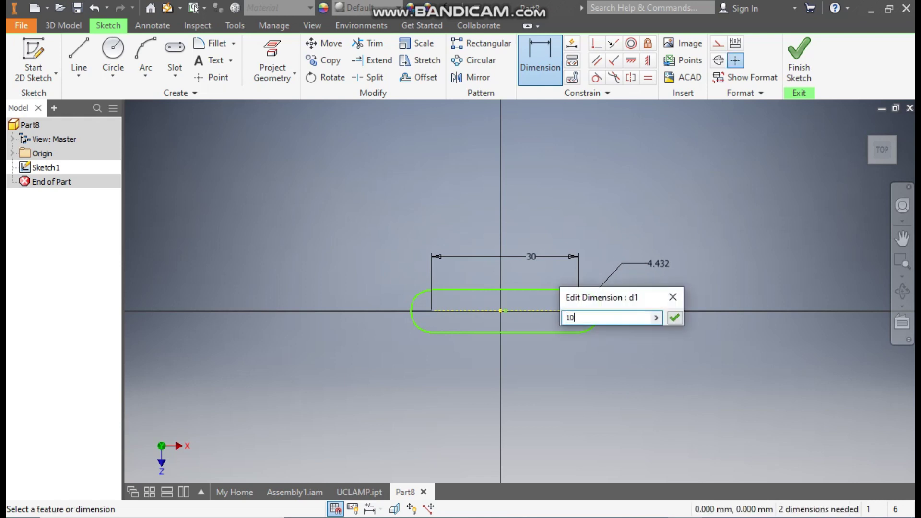
key(Return)
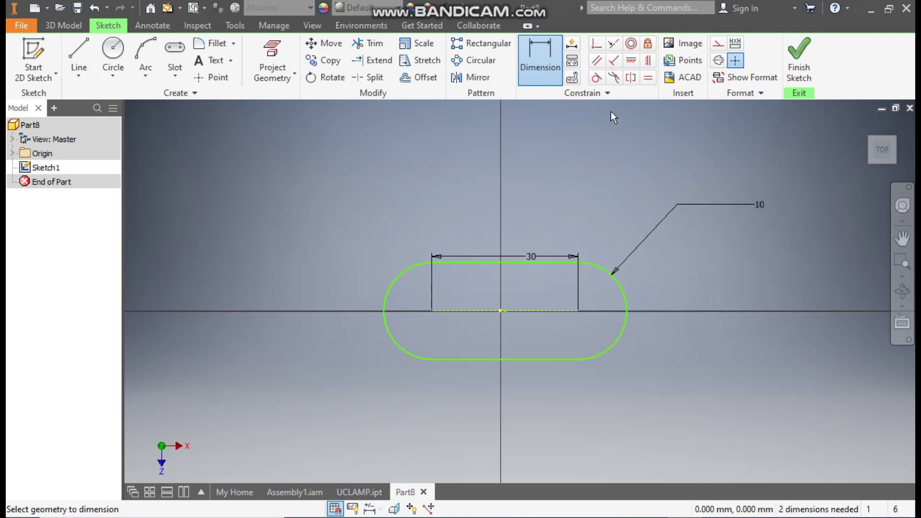
Center the slot on the sketch origin with a coincident constraint between the origin and the midpoint of its centerline
click(597, 46)
scroll(501, 315, up, 5)
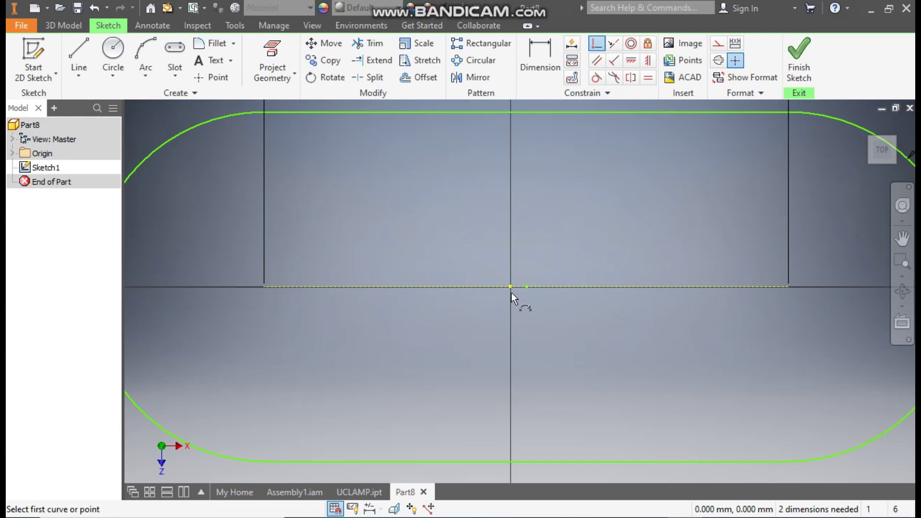
click(511, 288)
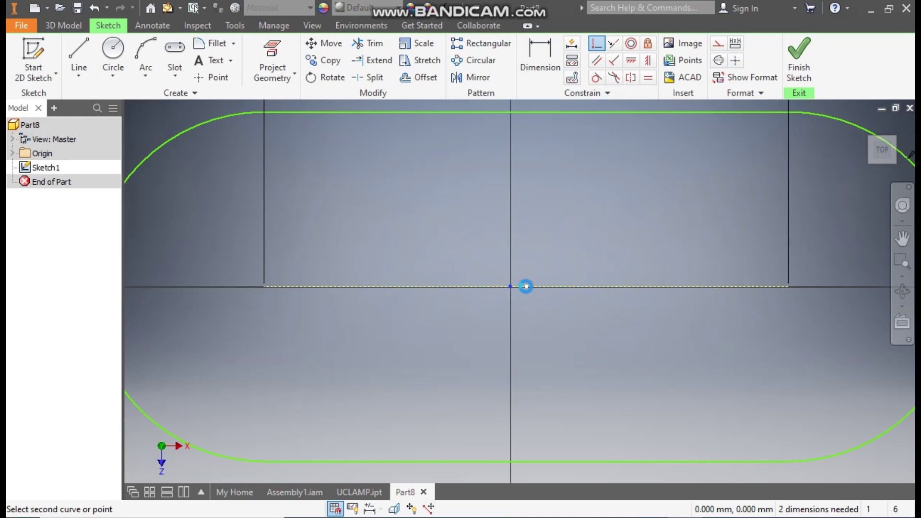
click(527, 287)
scroll(533, 292, down, 3)
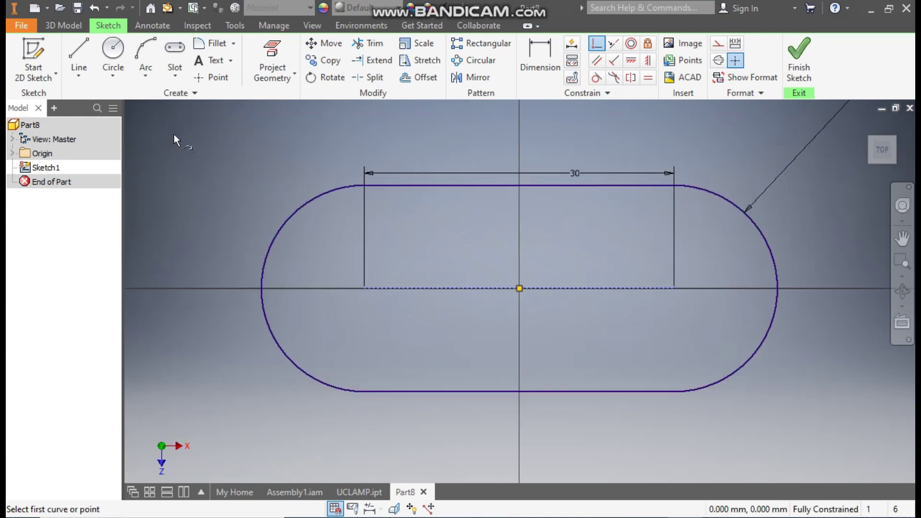
Draw a 10.5 mm diameter circle at each of the slot's two arc centers
click(112, 52)
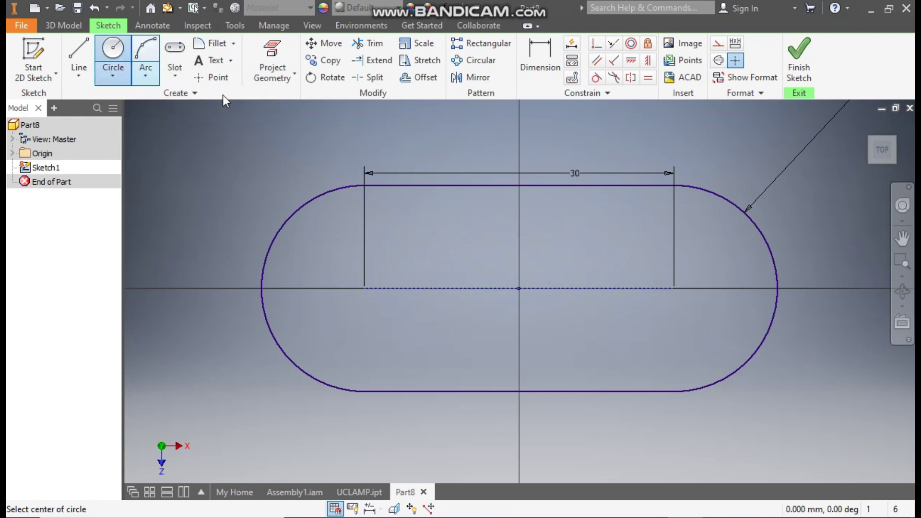
click(364, 288)
text(10.5)
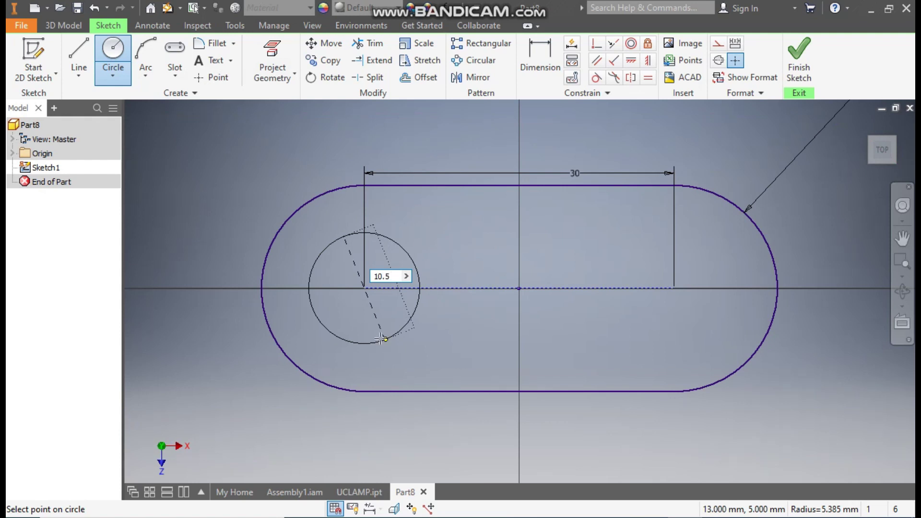
key(Return)
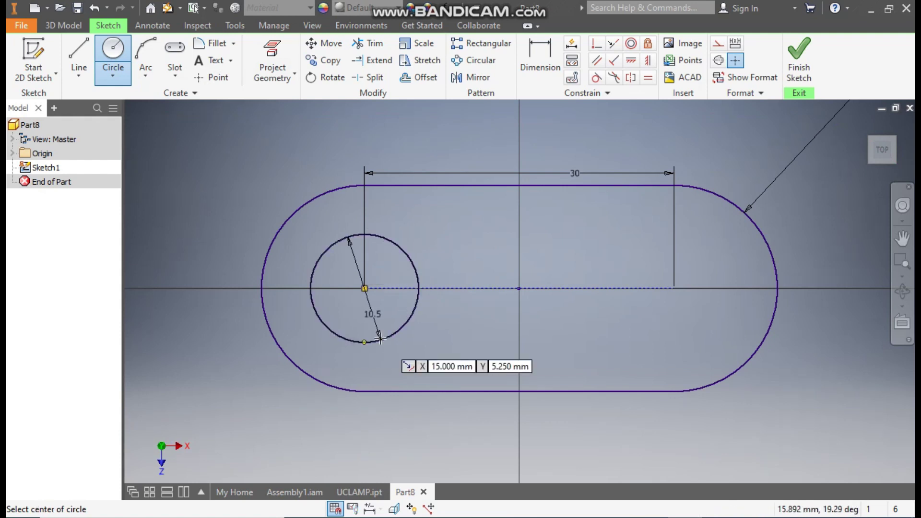
click(675, 288)
text(10)
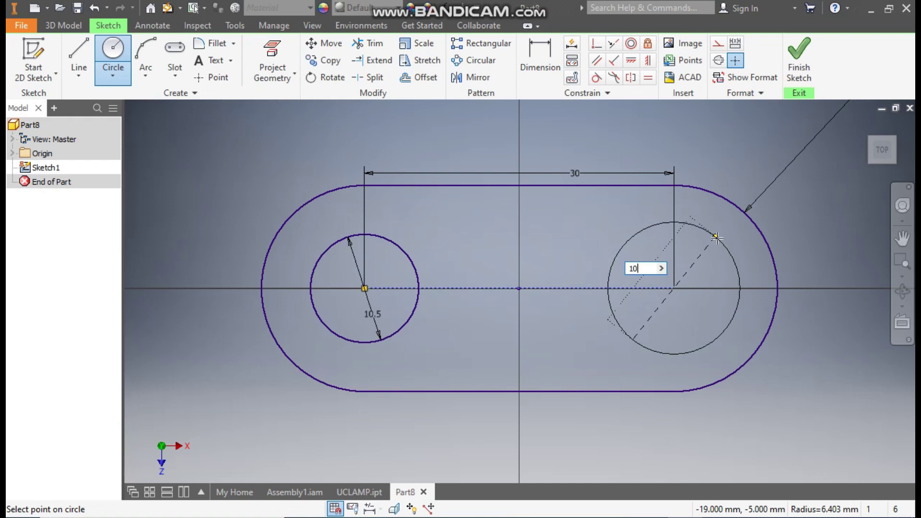
text(.5)
key(Return)
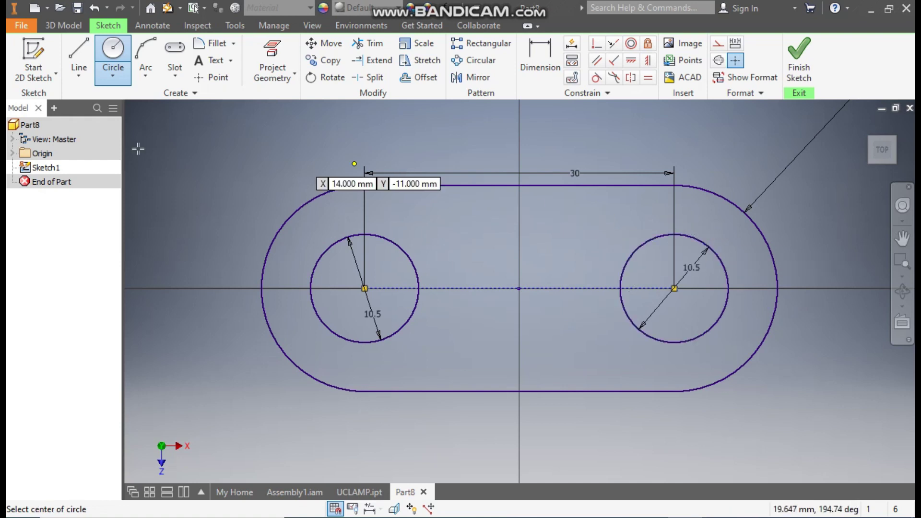
Extrude the slot profile upward 30 mm, leaving the two circles as through holes
click(68, 26)
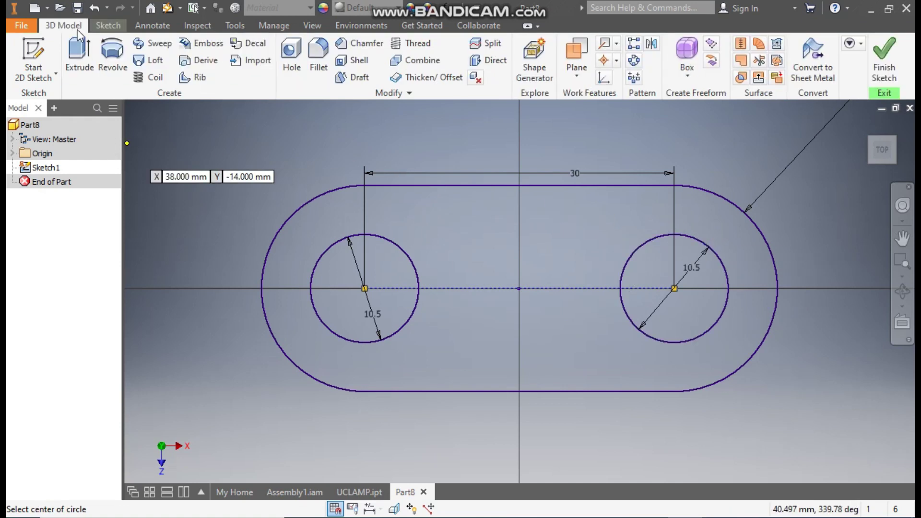
click(80, 57)
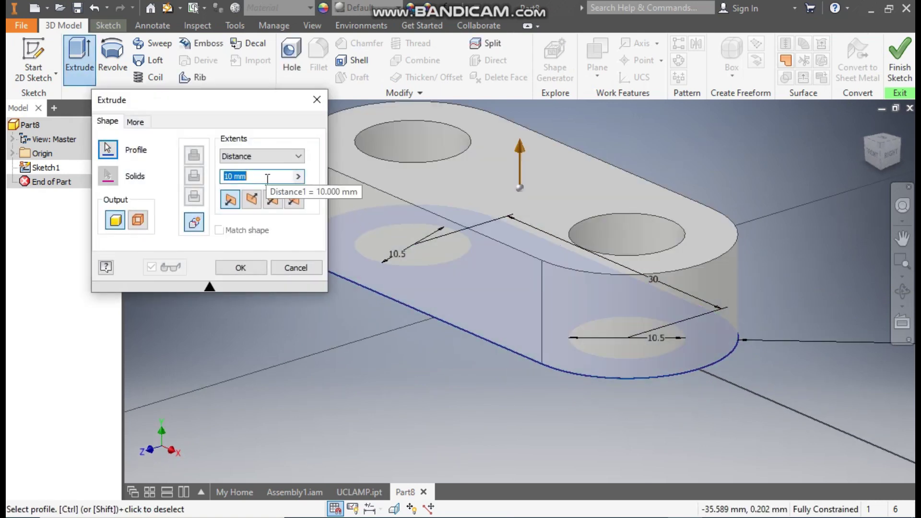
text(30)
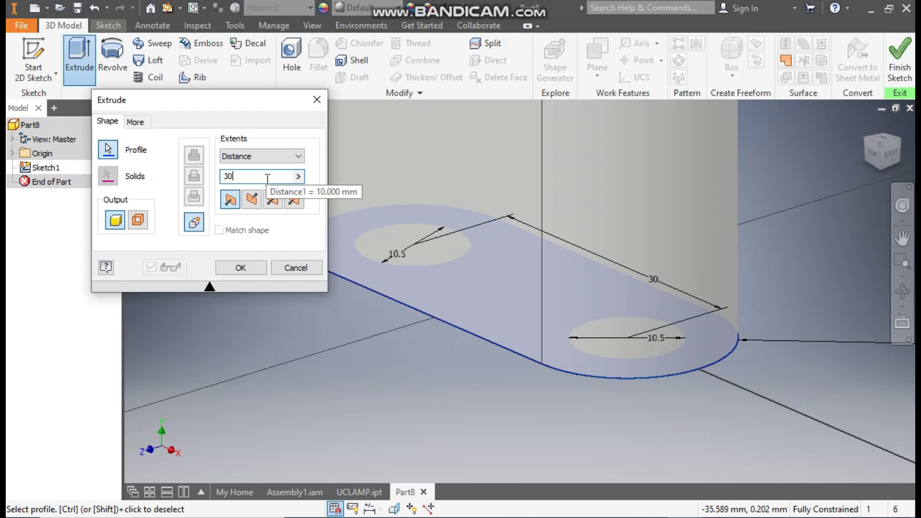
middle_drag(236, 266, 335, 336)
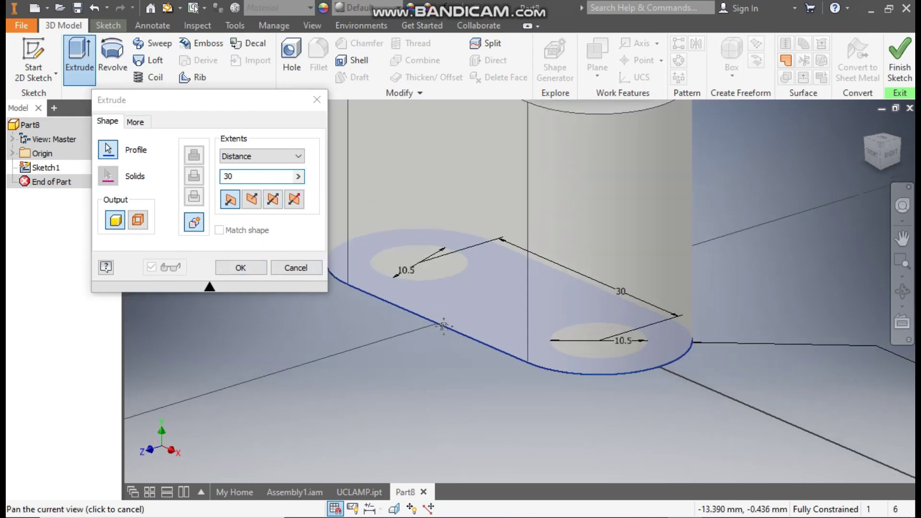
scroll(455, 379, down, 3)
click(249, 267)
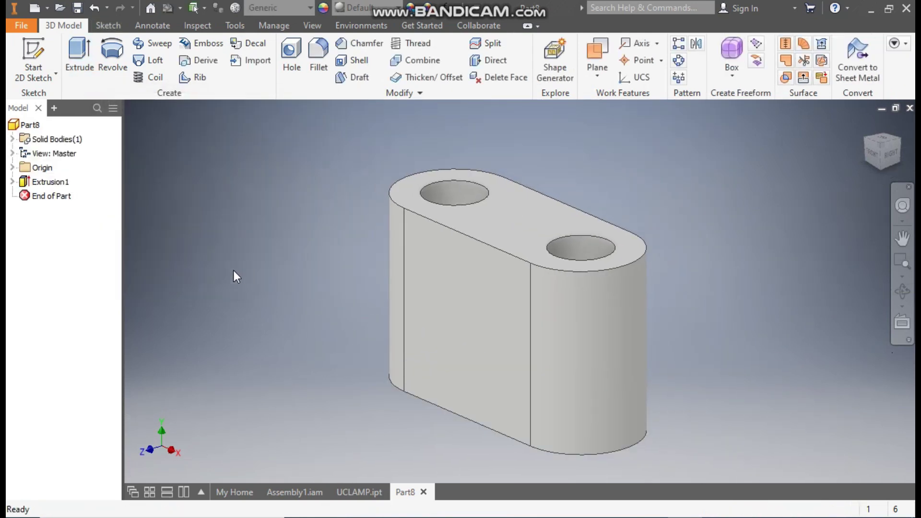
Start a sketch on the body's flat front face and draw a two-point rectangle covering the face from corner to corner
click(486, 261)
click(589, 250)
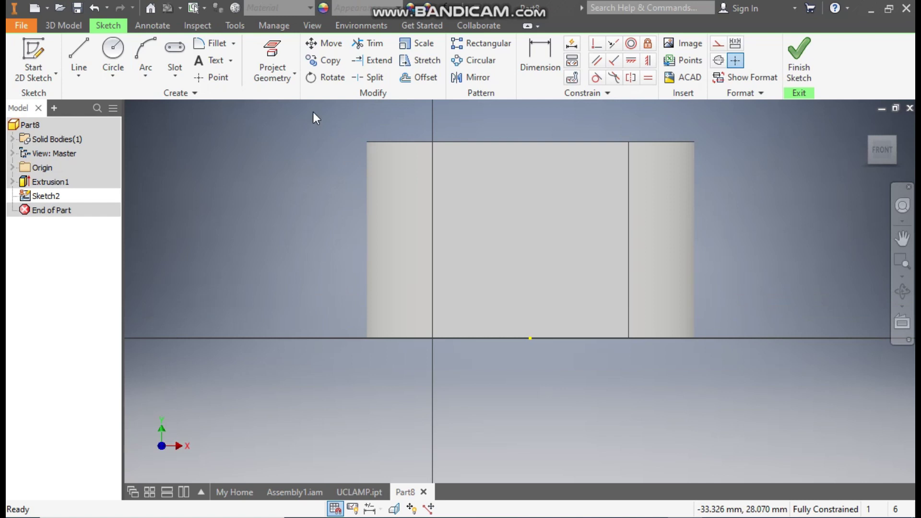
click(181, 80)
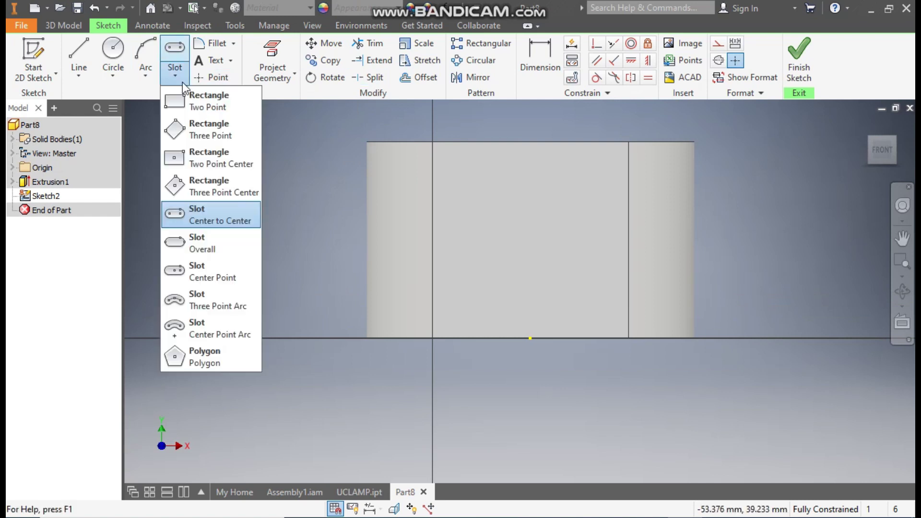
click(193, 106)
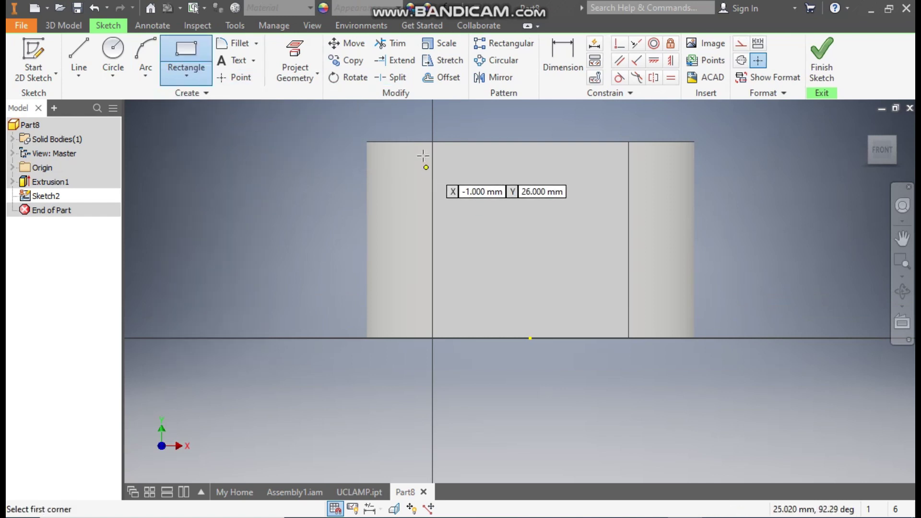
click(432, 142)
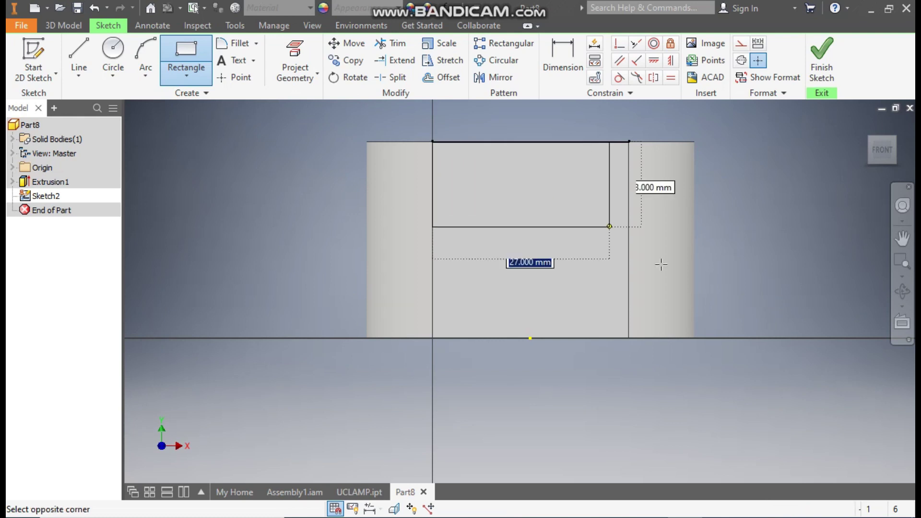
click(630, 338)
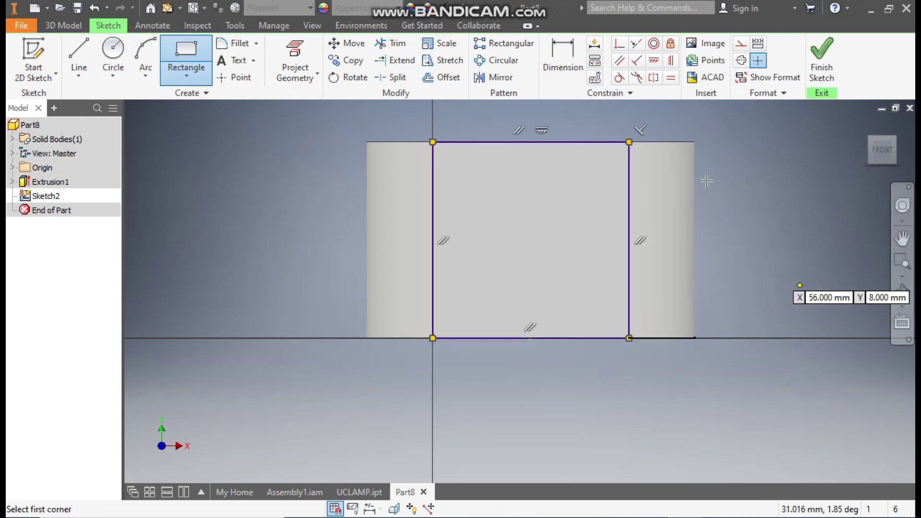
Extrude the front face rectangle 2 mm outward, joined to the body
click(66, 25)
click(78, 56)
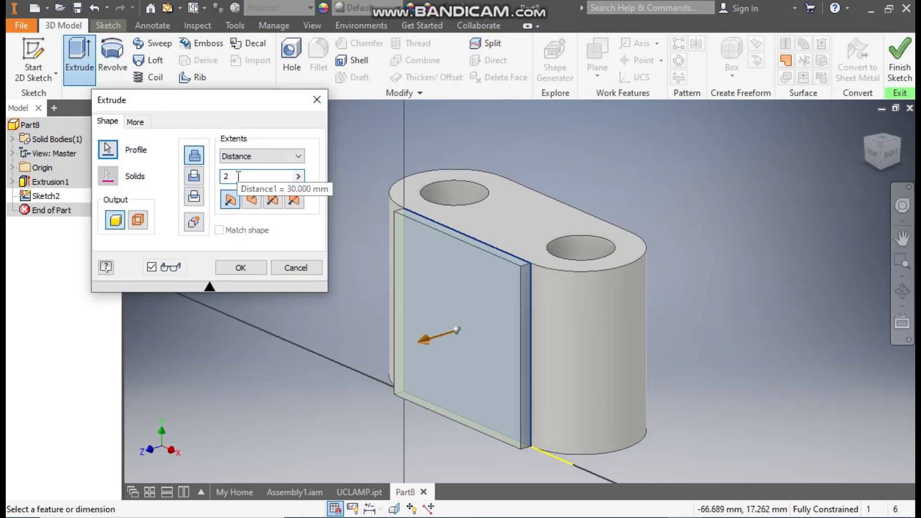
click(241, 268)
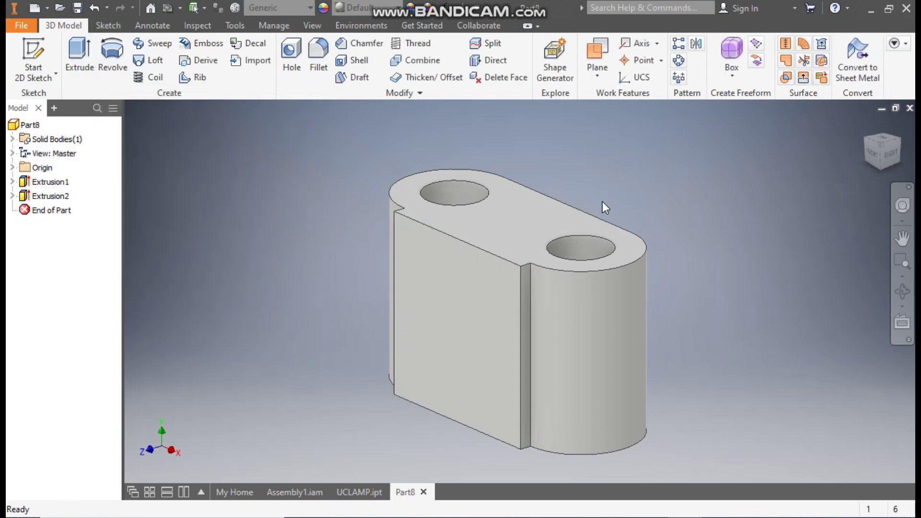
Mirror the 2 mm front pad extrusion about the XY plane onto the opposite side of the block
click(696, 44)
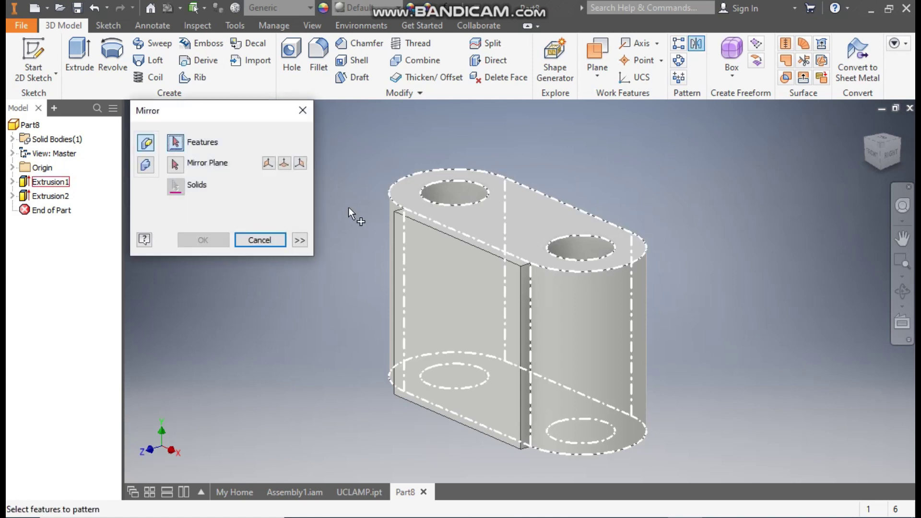
click(52, 196)
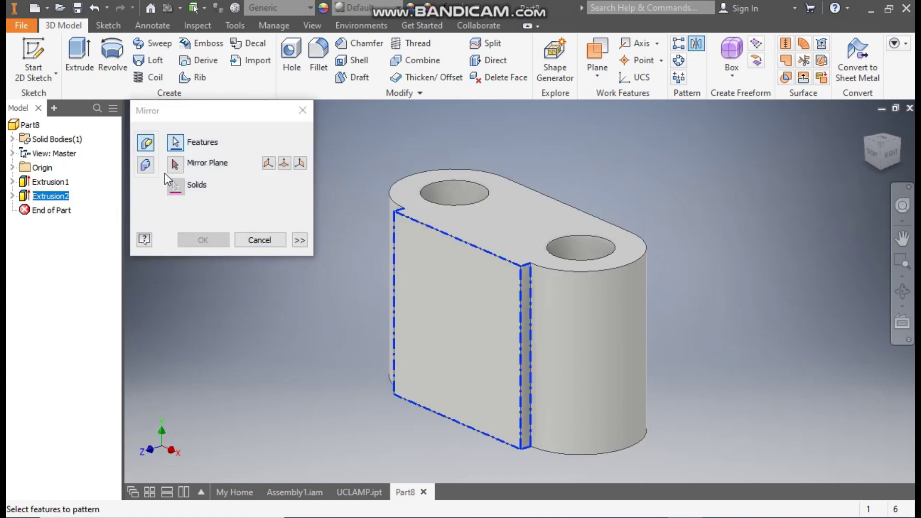
click(175, 169)
click(42, 169)
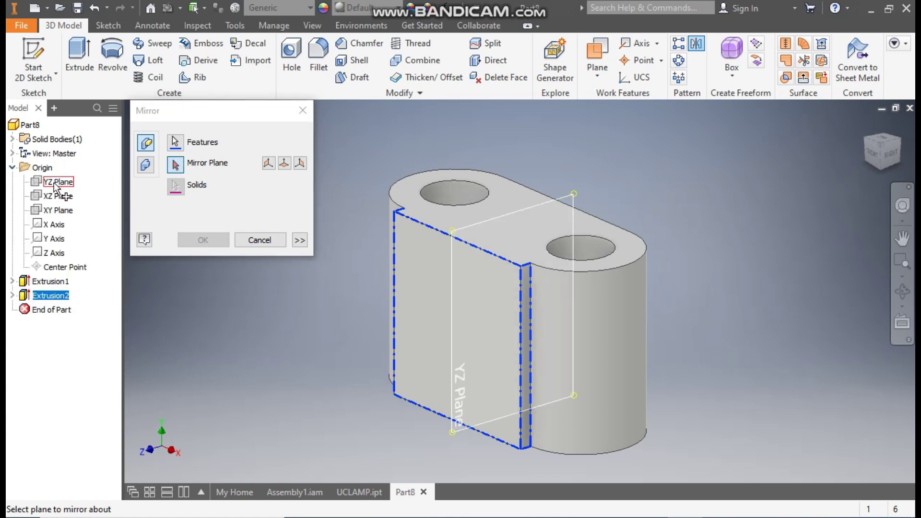
click(58, 210)
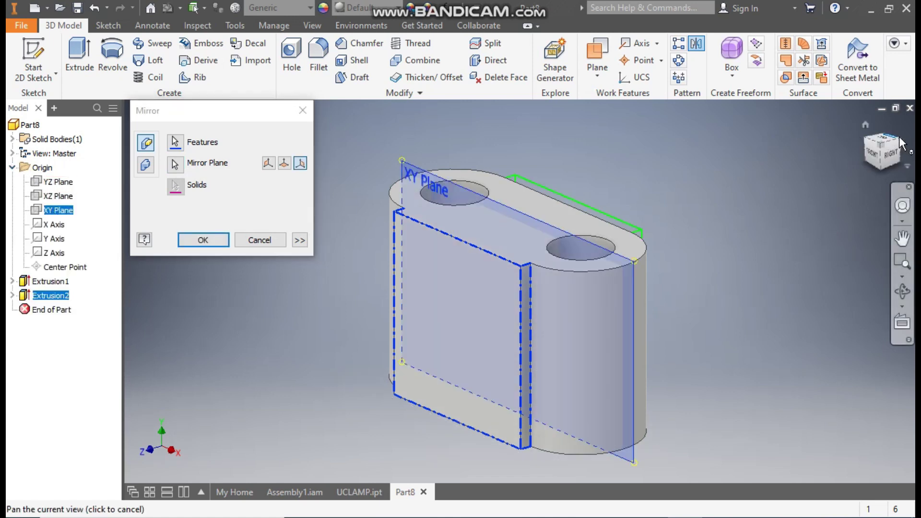
click(882, 146)
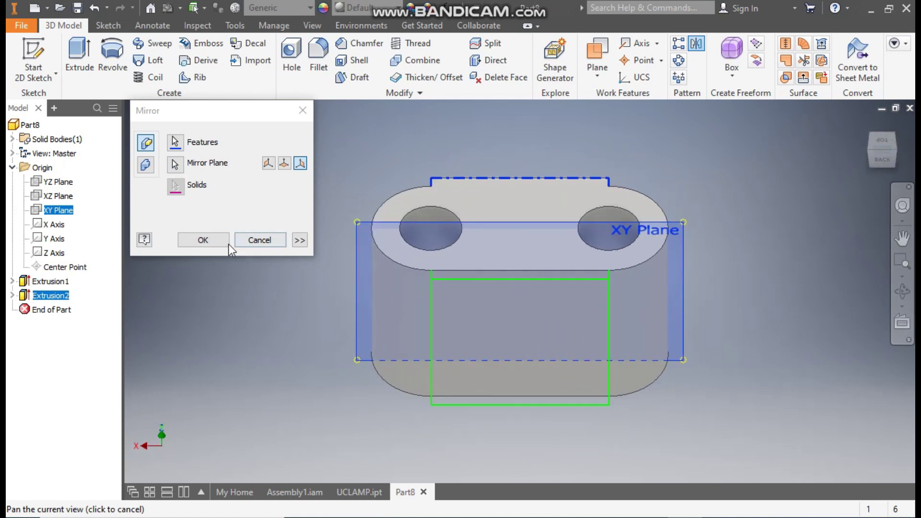
click(227, 242)
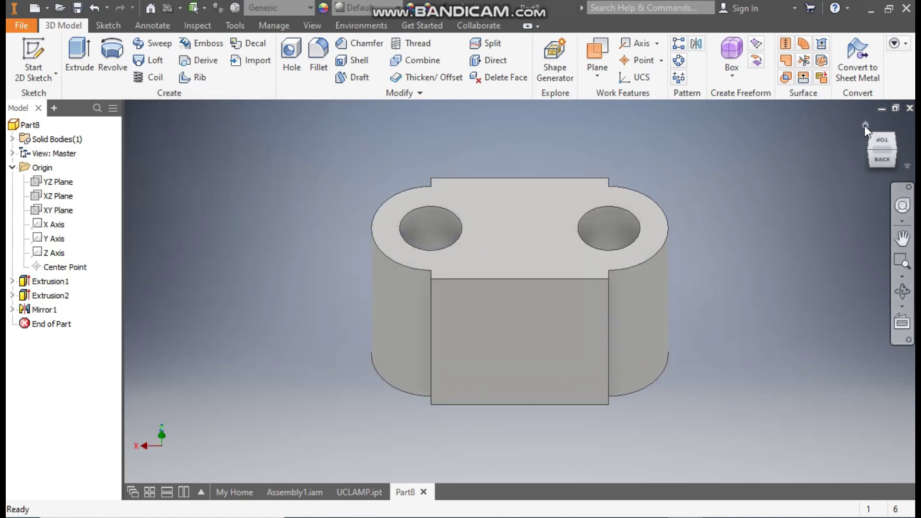
Fillet the four vertical inner edges where the front and back pads meet the rounded ends with a 2 mm radius
click(865, 126)
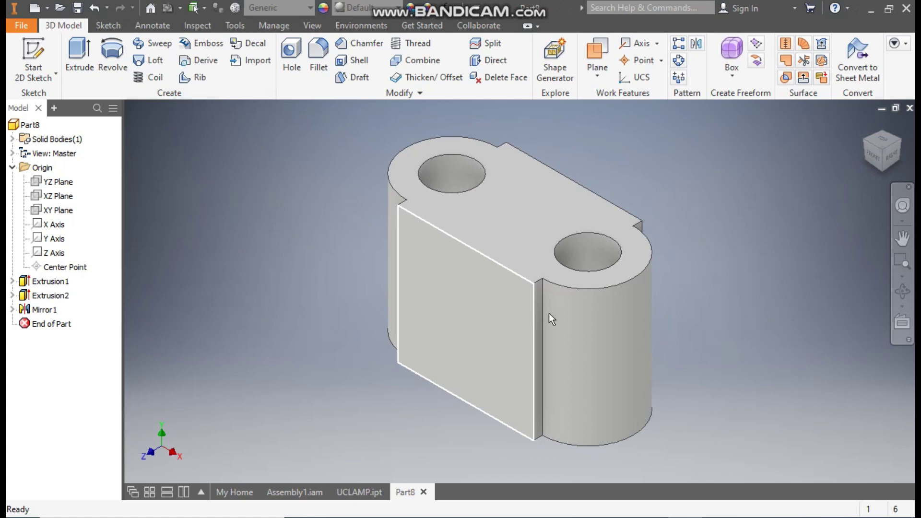
scroll(548, 315, up, 3)
click(545, 286)
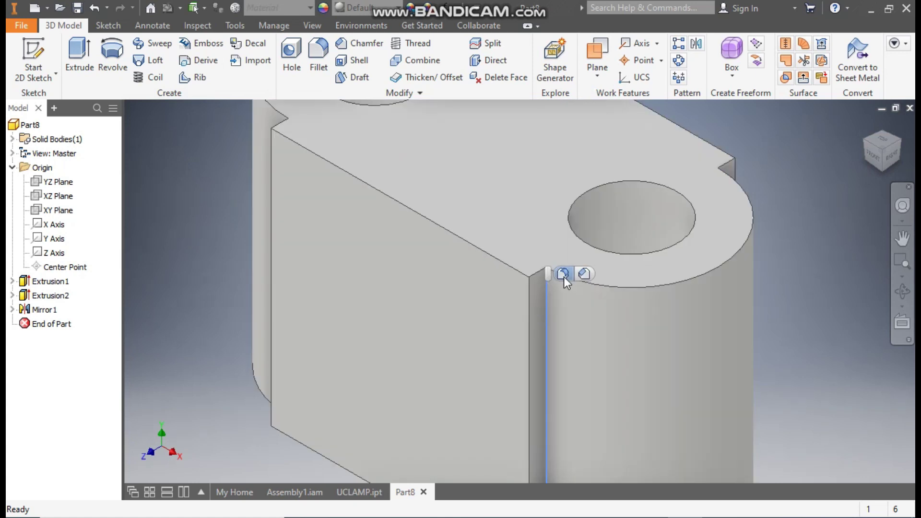
click(564, 276)
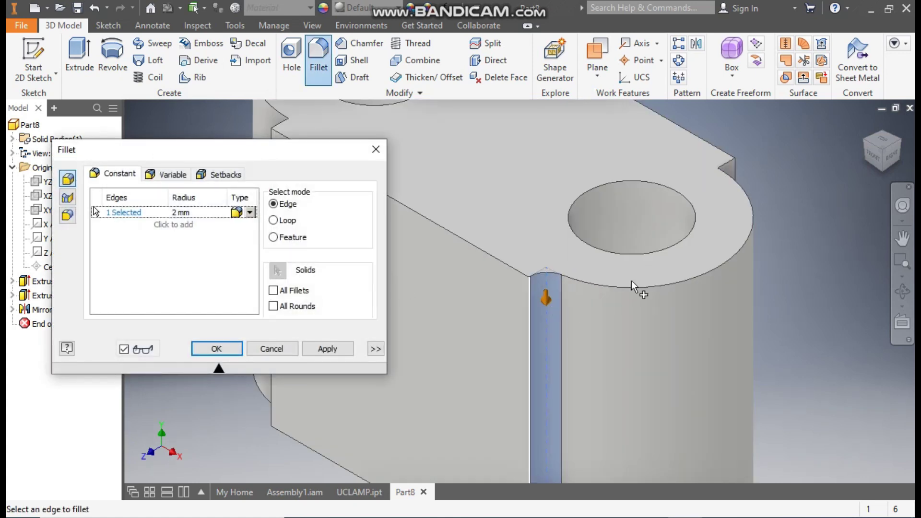
click(859, 139)
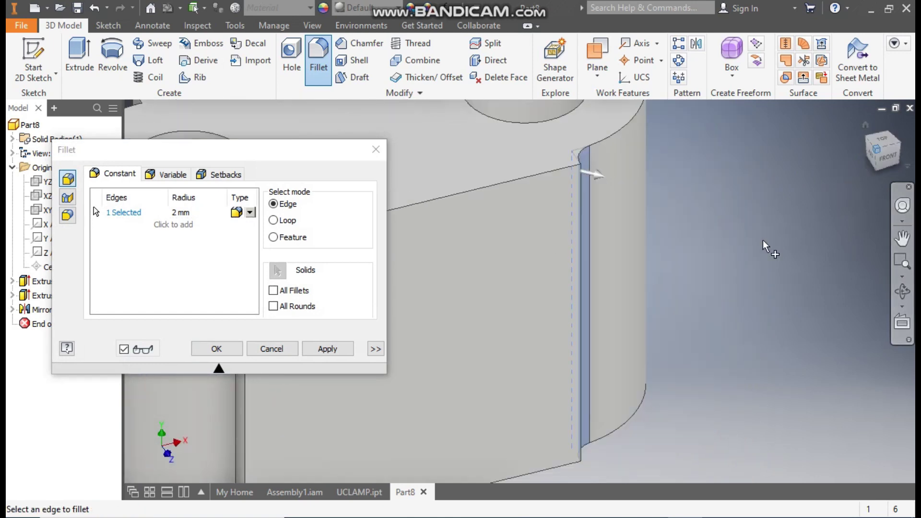
click(574, 286)
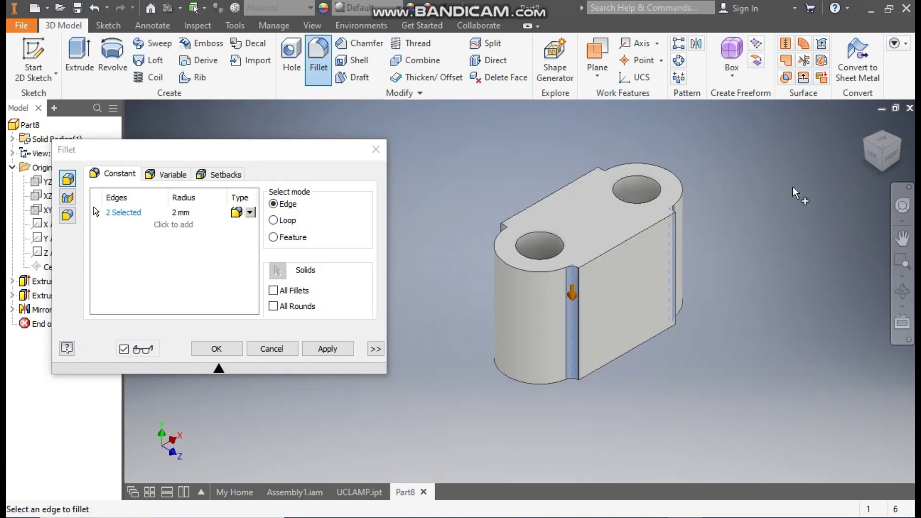
click(867, 141)
scroll(609, 355, up, 3)
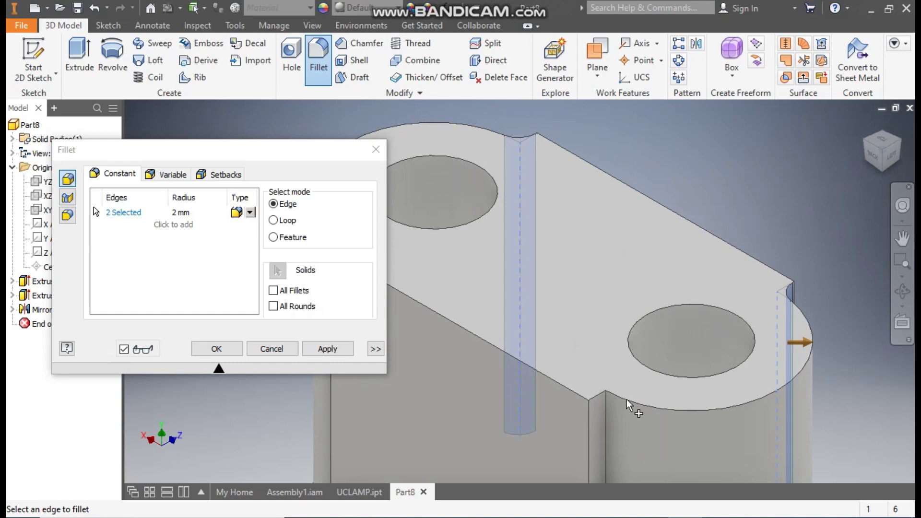
scroll(816, 202, down, 3)
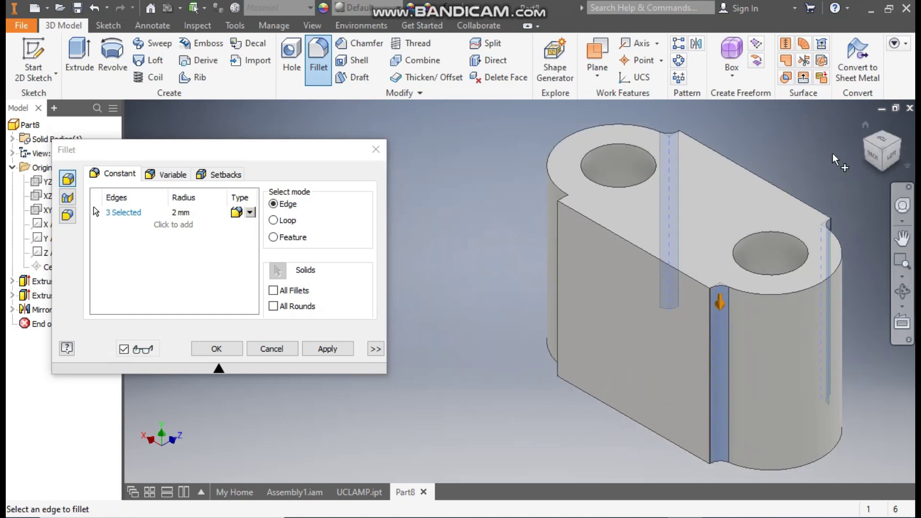
scroll(560, 274, up, 3)
shift+middle_drag(560, 273, 693, 261)
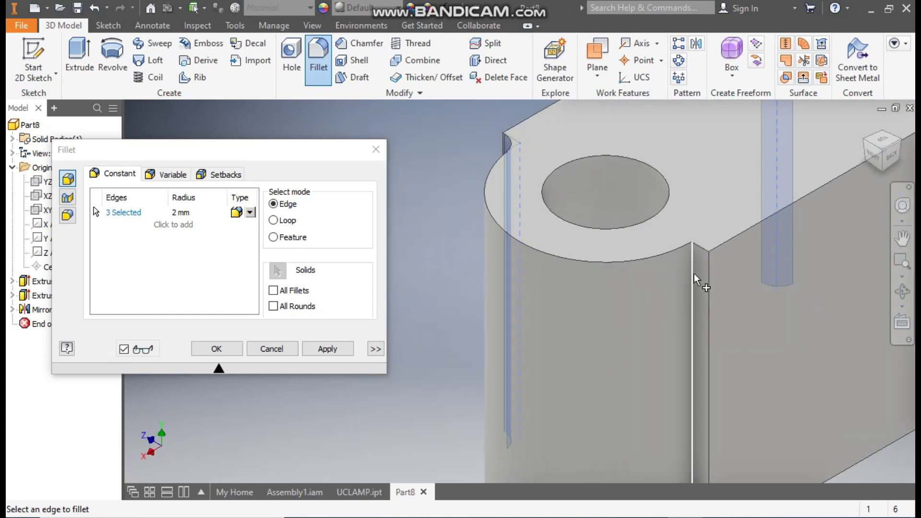
click(693, 269)
scroll(456, 263, down, 3)
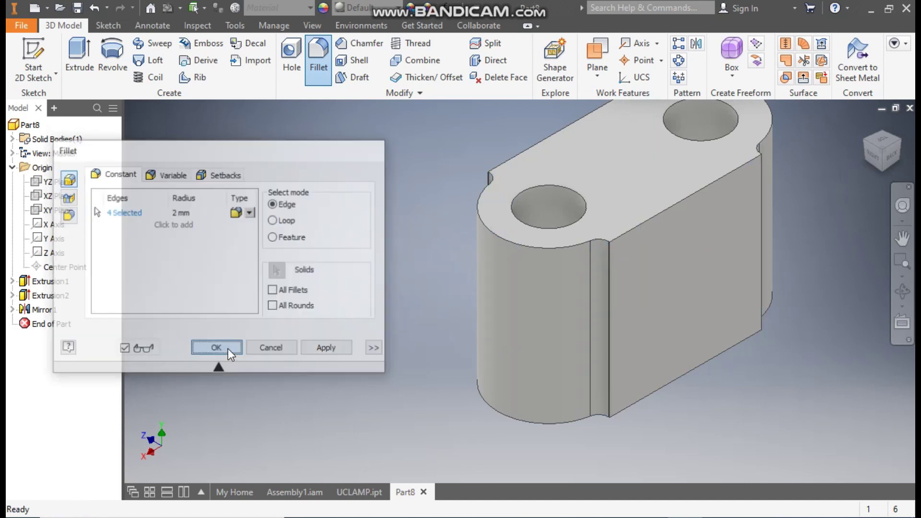
click(216, 349)
scroll(735, 223, down, 2)
middle_drag(735, 224, 652, 257)
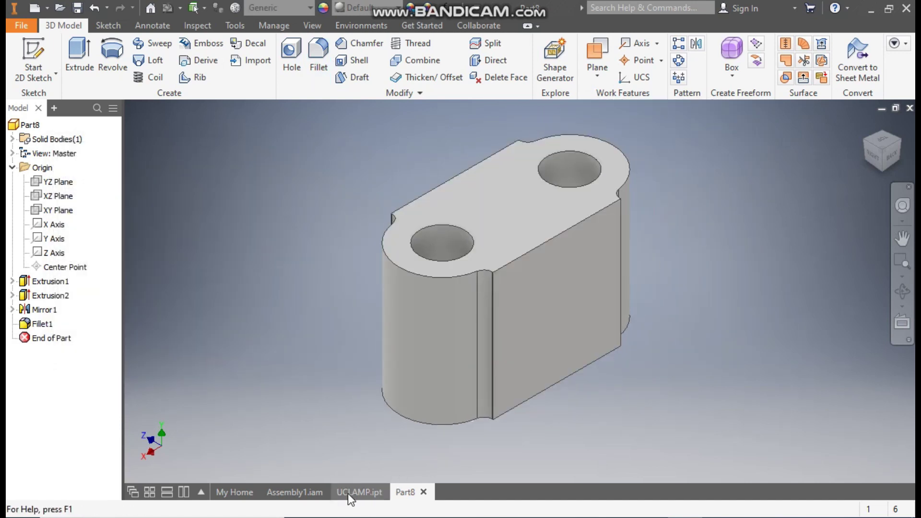
Examine the clamp adaptor from the front in Assembly1.iam as a reference for the saddle opening, and return to the Part8 document
click(310, 491)
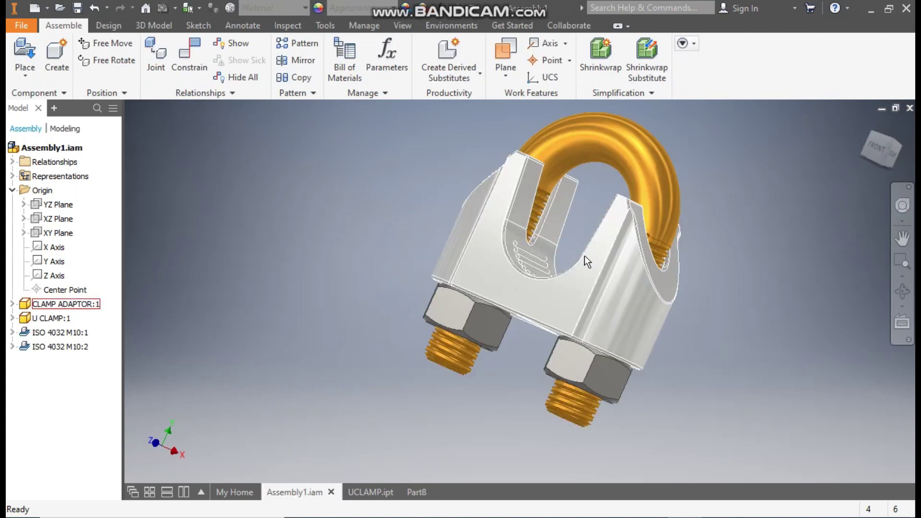
click(877, 148)
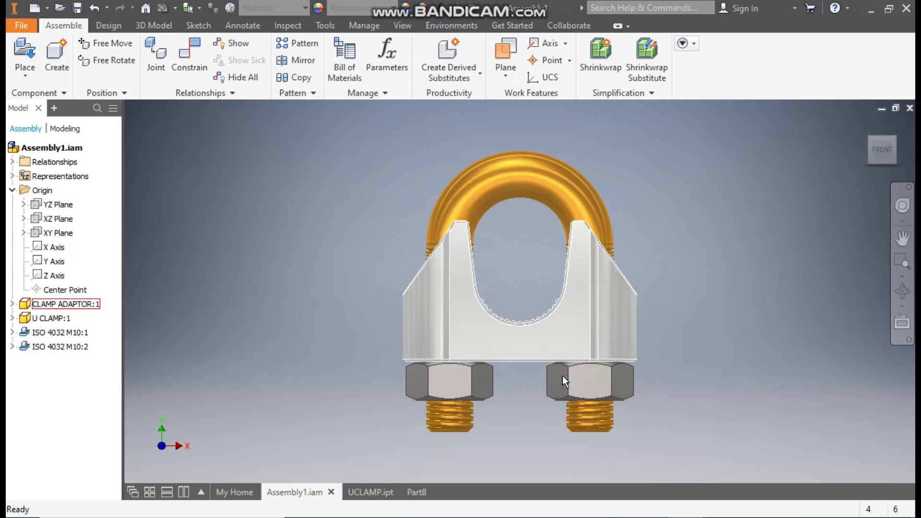
click(414, 490)
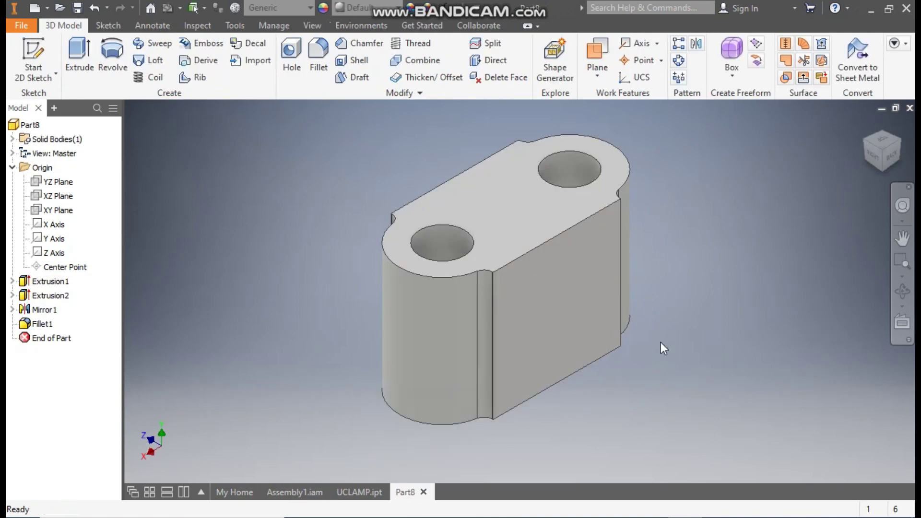
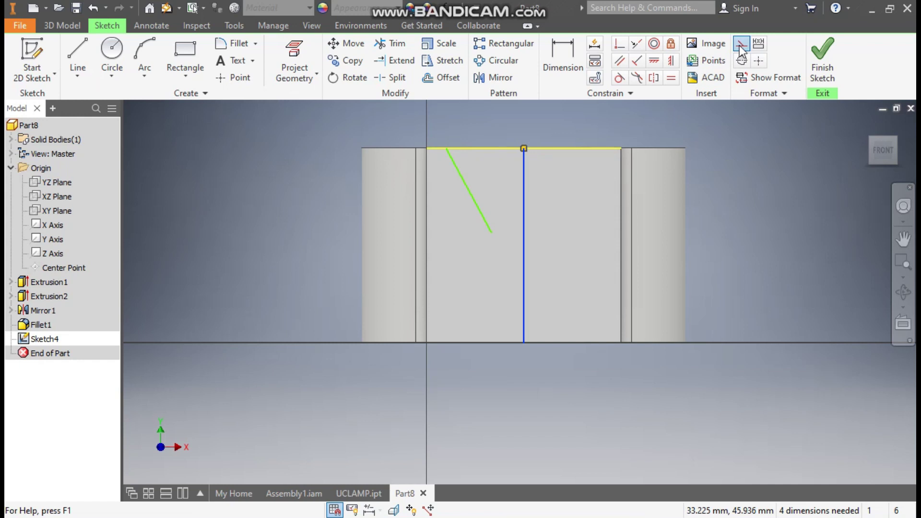
Draw a three-point arc of about 6.7 mm radius from the slanted line's lower end and constrain its center onto the vertical construction line
click(771, 142)
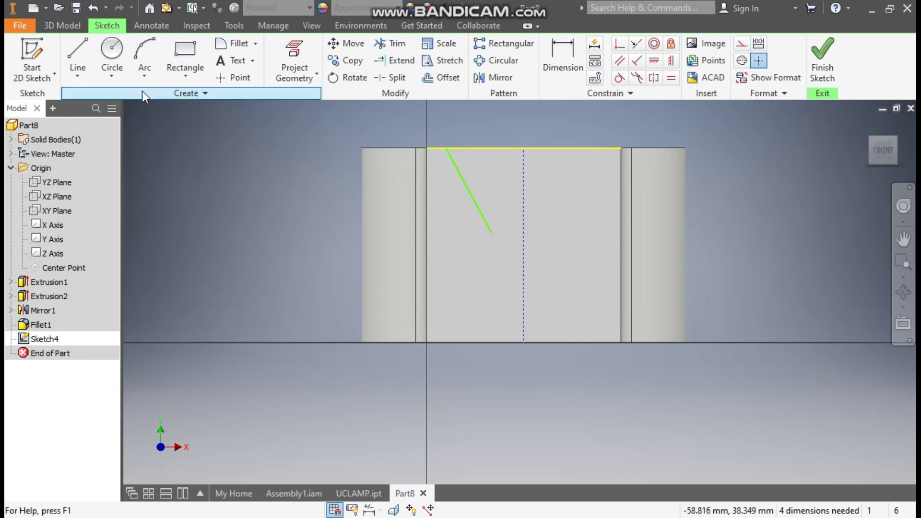
click(143, 46)
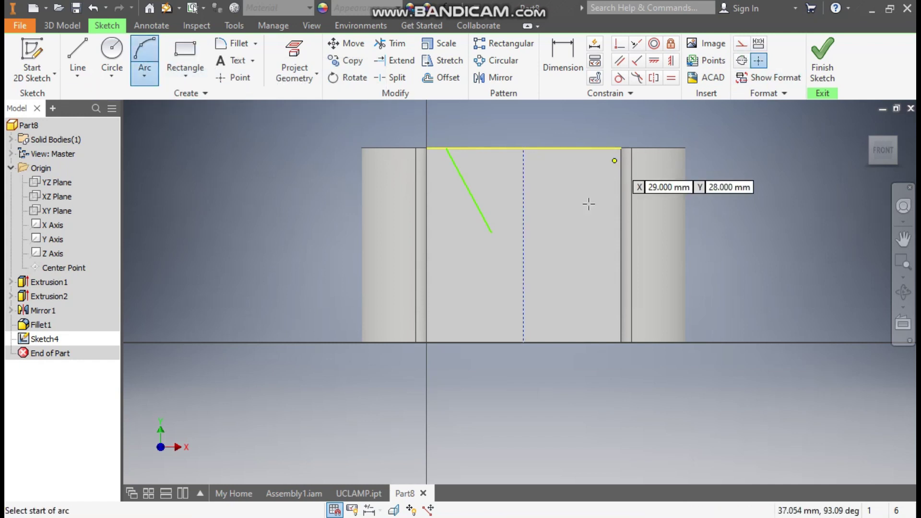
click(491, 233)
click(561, 231)
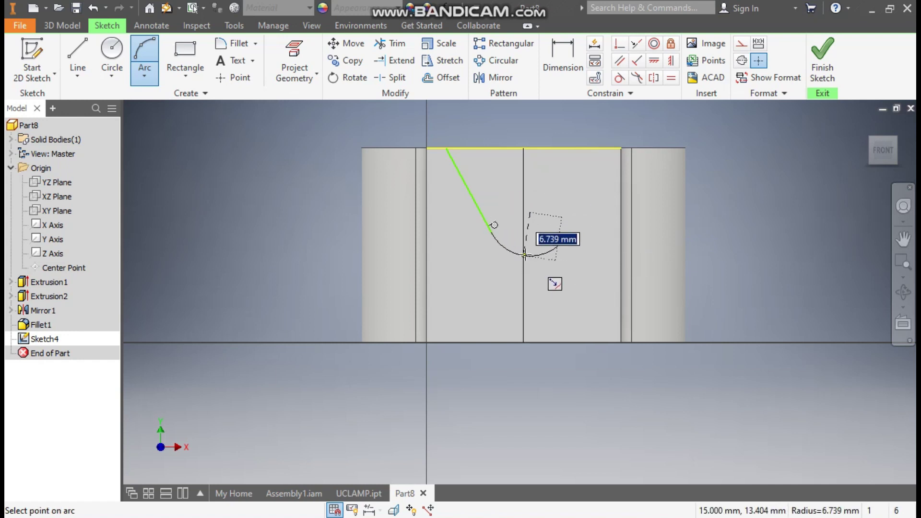
click(545, 251)
key(Escape)
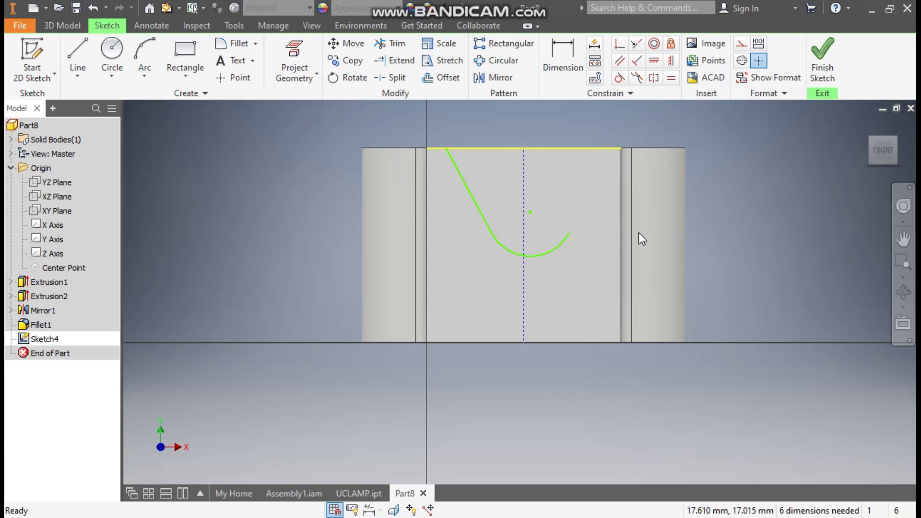
click(531, 214)
click(524, 217)
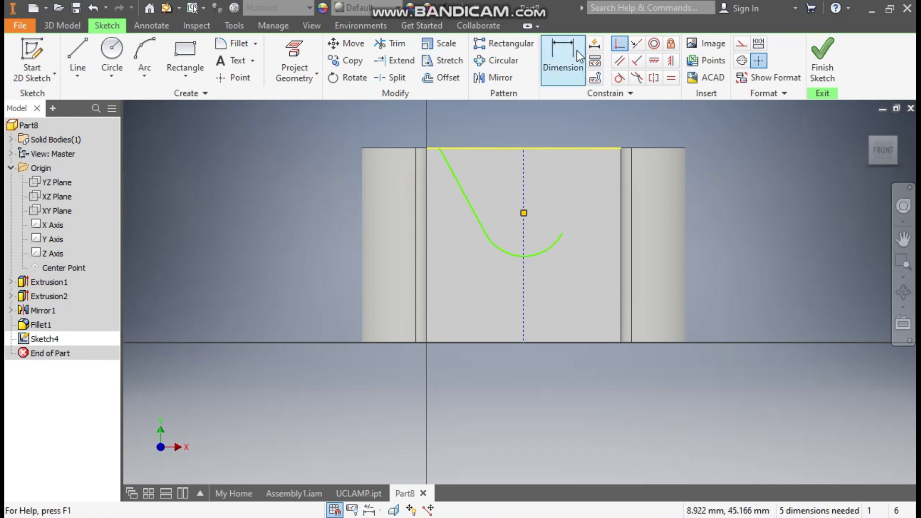
Dimension the horizontal distance from the slanted line's upper endpoint to the vertical construction line as 11 mm
click(563, 65)
click(440, 148)
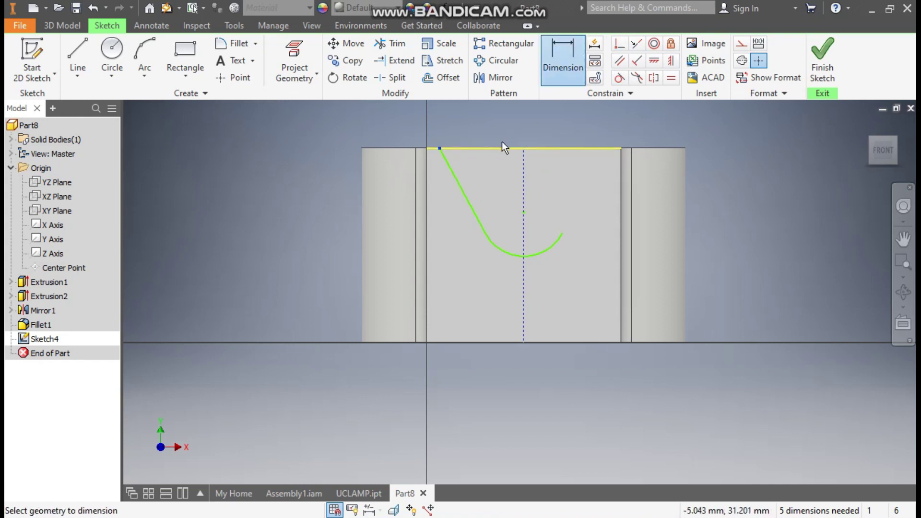
click(524, 163)
click(502, 119)
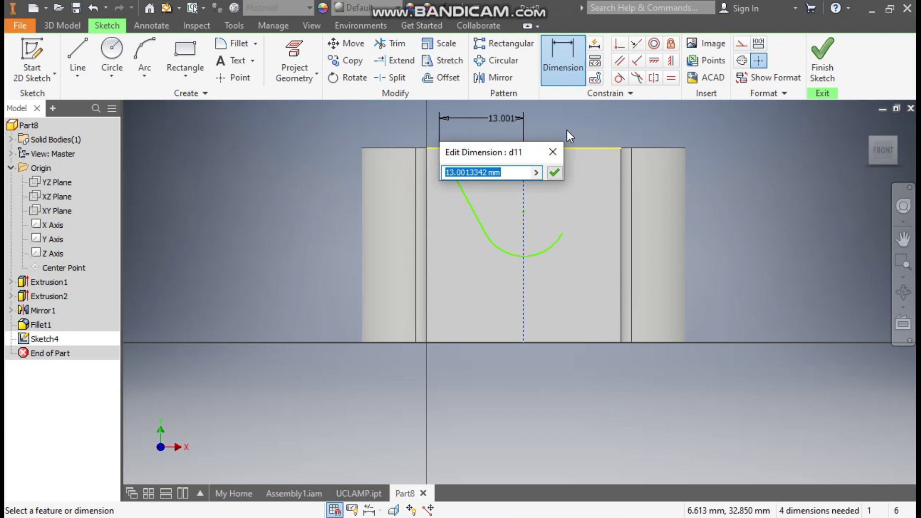
text(11)
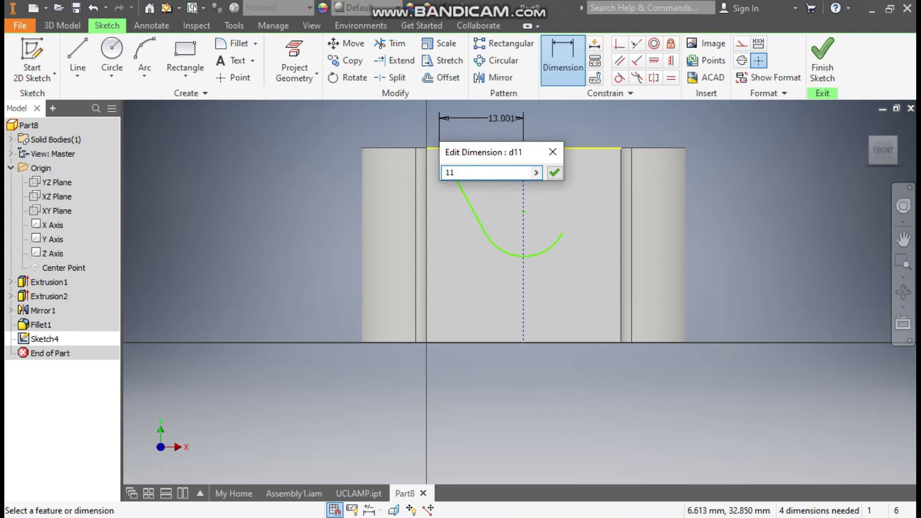
key(Return)
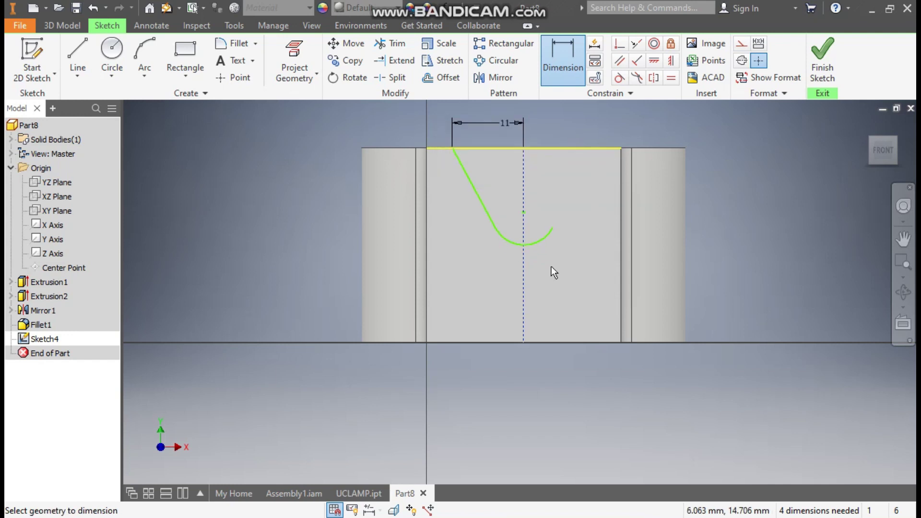
Dimension the arc's radius as 9.5 mm
click(541, 242)
click(549, 269)
text(9.5)
key(Return)
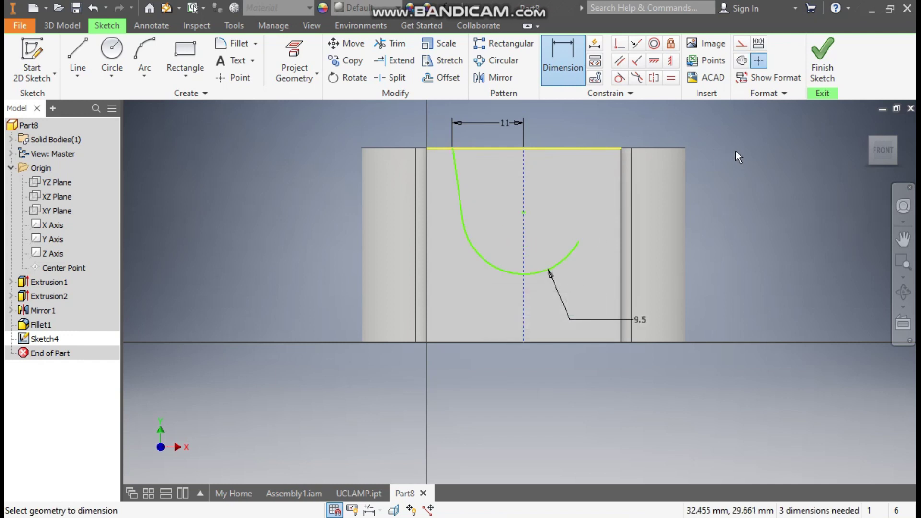
Dimension the vertical height of the slanted line as 13.5 mm
click(460, 199)
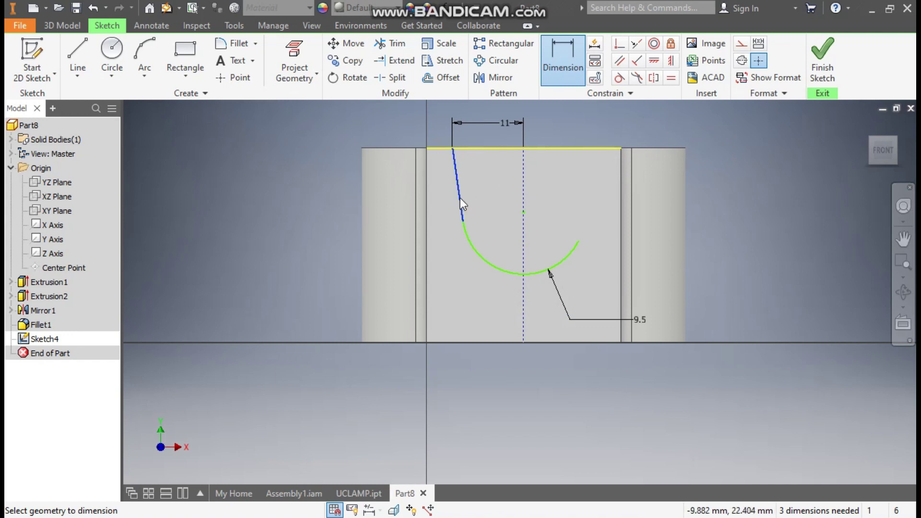
click(403, 193)
text(1)
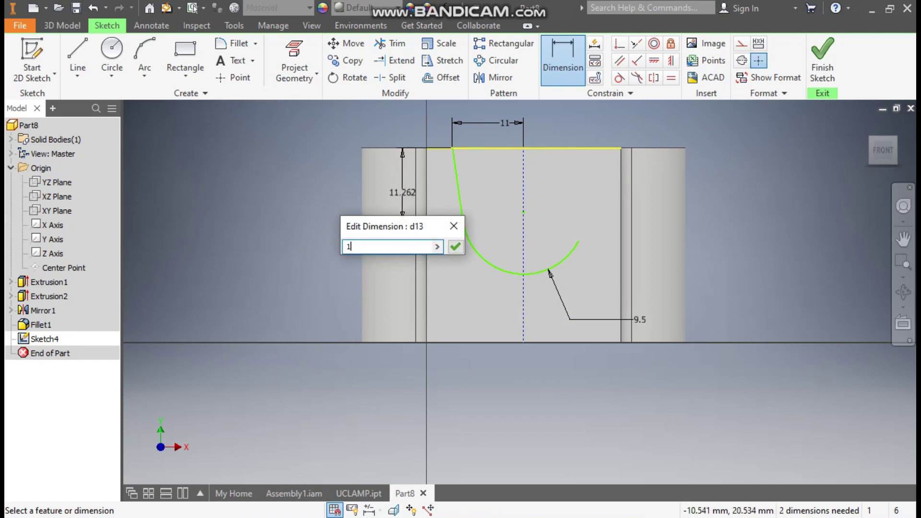
text(3.5)
key(Return)
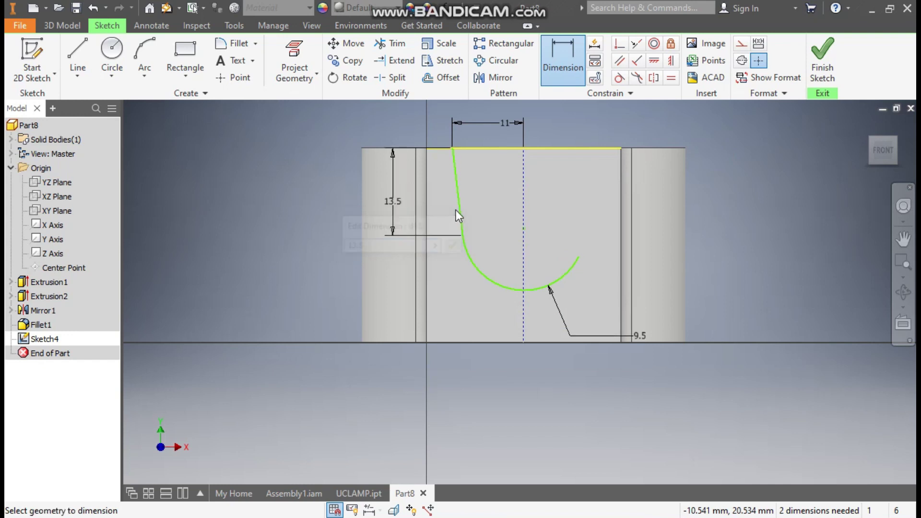
Dimension the vertical distance from the block's top edge to the arc's center point as 12.4 mm
click(522, 230)
click(559, 149)
click(563, 186)
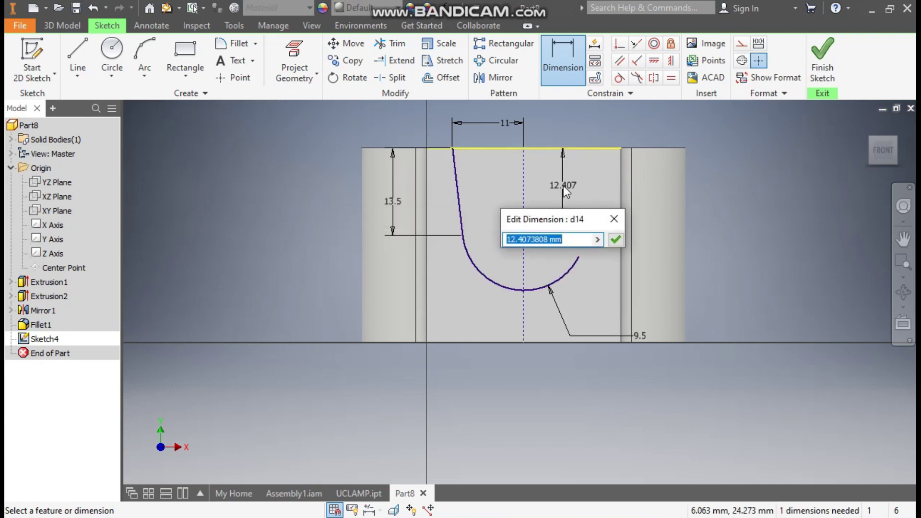
text(12)
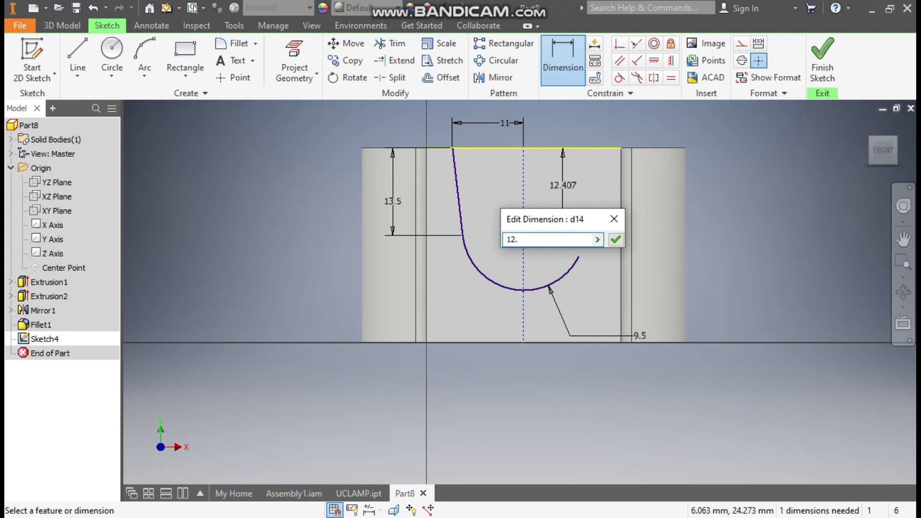
text(.4)
key(Return)
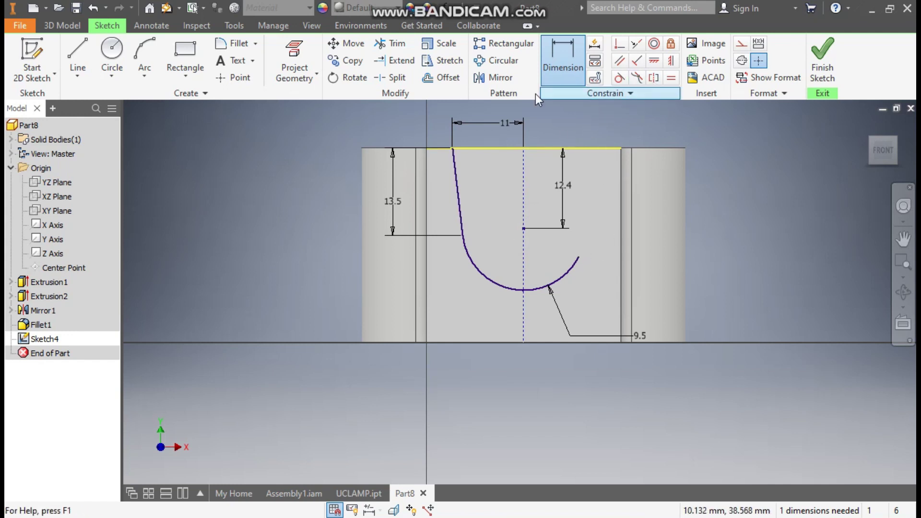
Mirror the slanted line across the vertical construction line
click(481, 79)
click(456, 171)
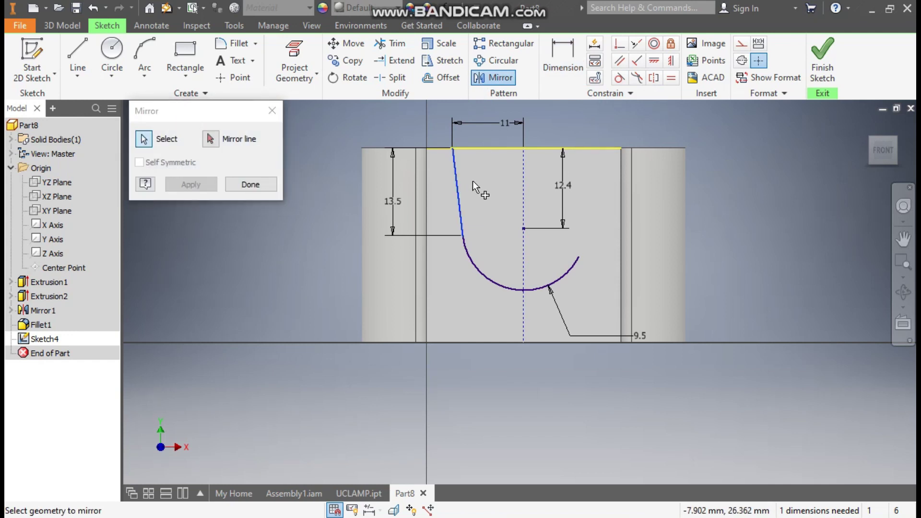
click(210, 142)
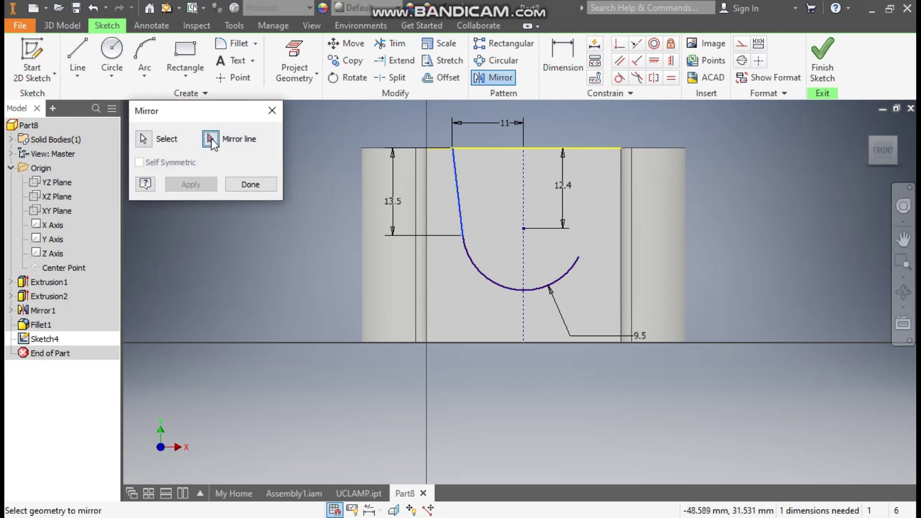
click(524, 178)
click(192, 185)
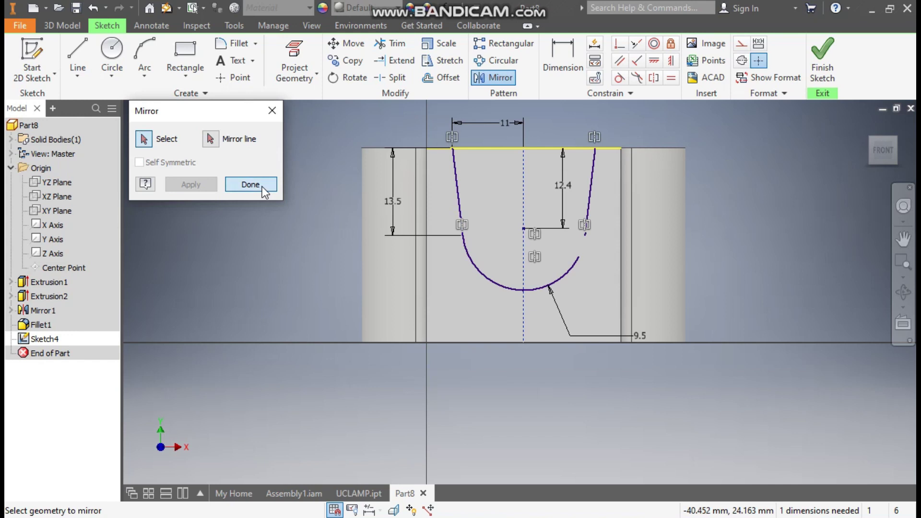
click(251, 185)
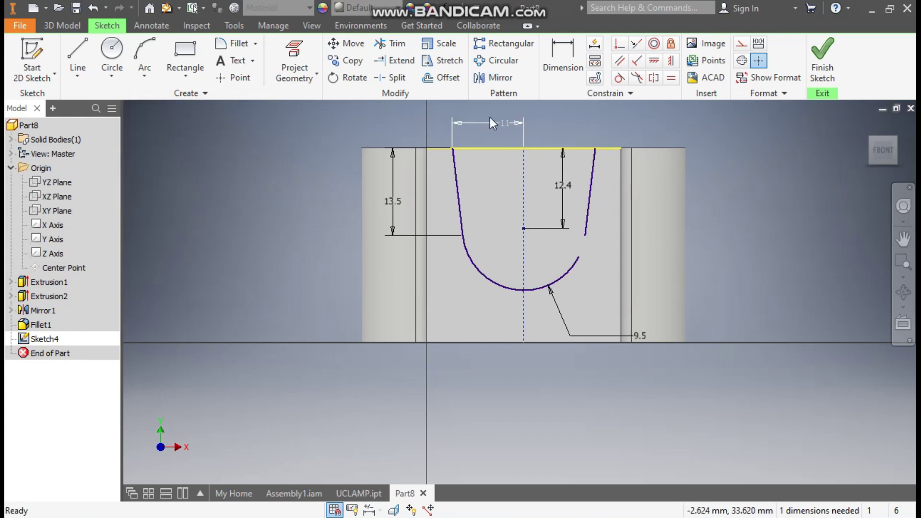
Extend the arc to the mirrored slanted line, close the opening with a straight line along the top edge, and finish the sketch
click(401, 60)
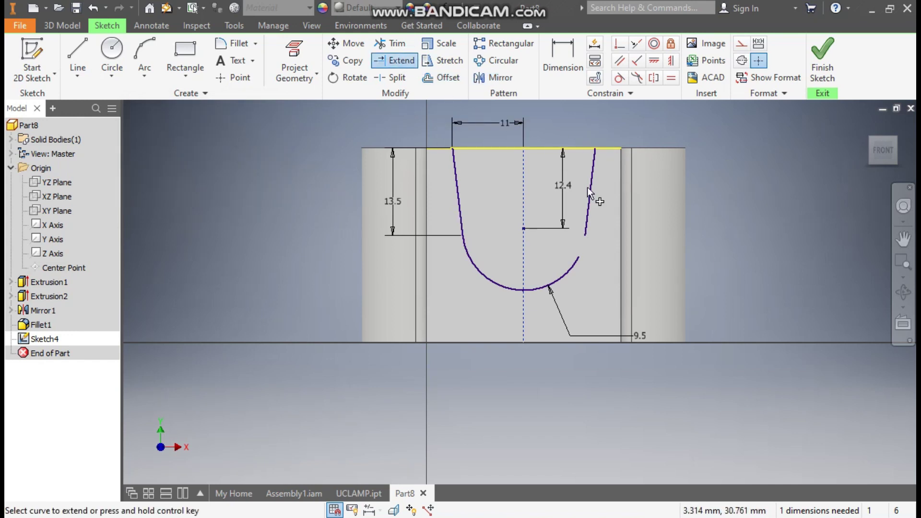
click(574, 264)
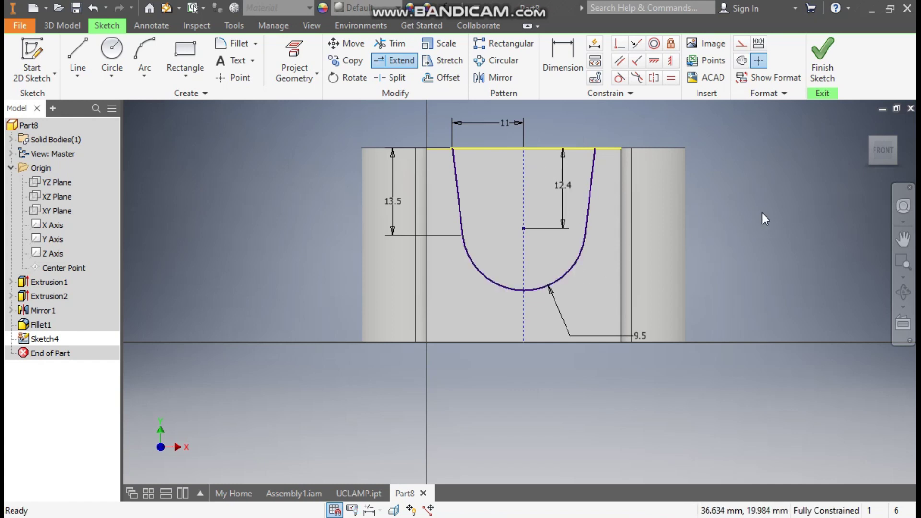
click(76, 51)
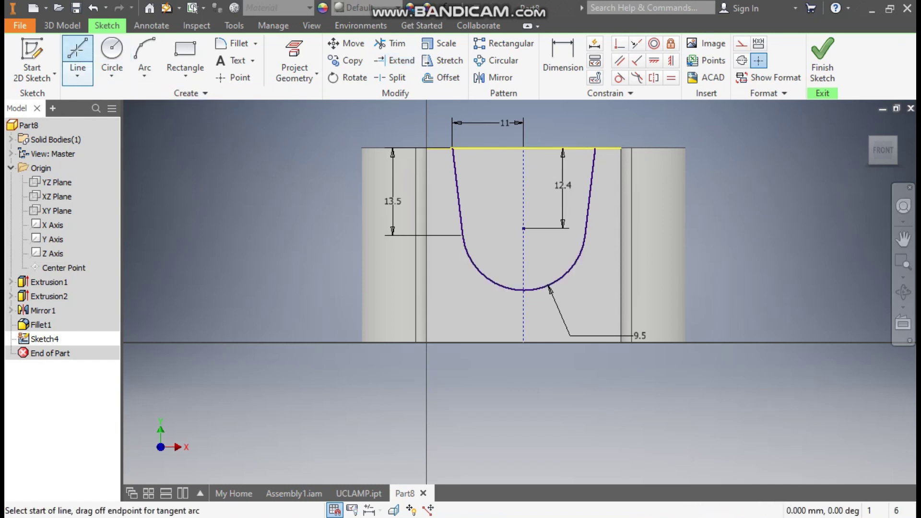
click(453, 148)
click(595, 148)
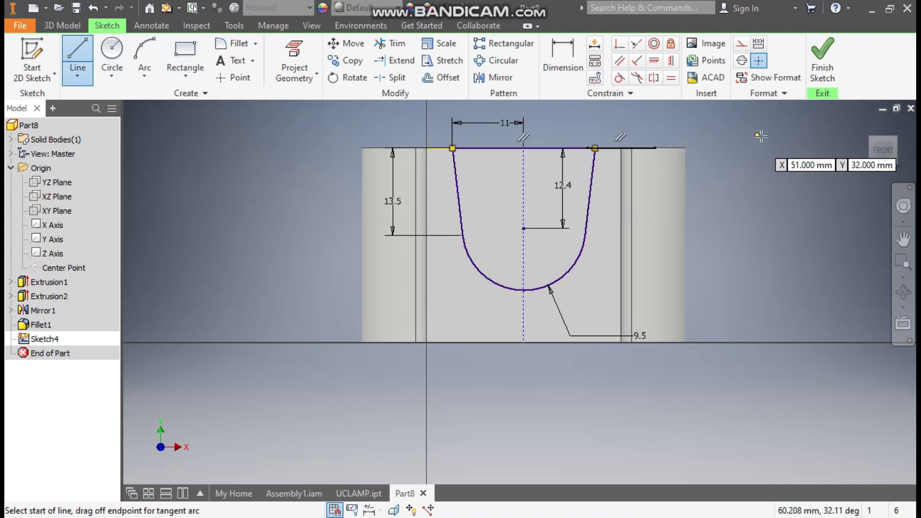
click(823, 57)
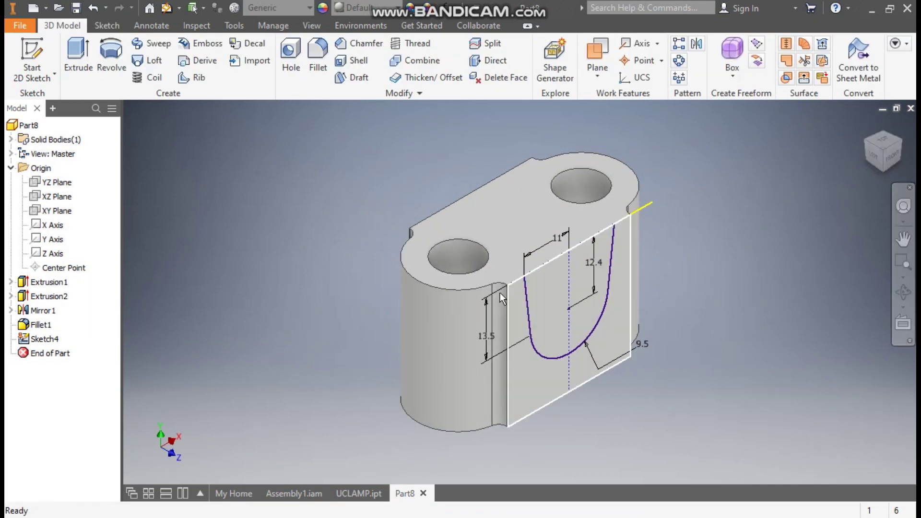
Reopen the front-face sketch and draw a closed right triangle, about 21 mm wide and 19 mm high, over the block's upper-left corner
double_click(45, 339)
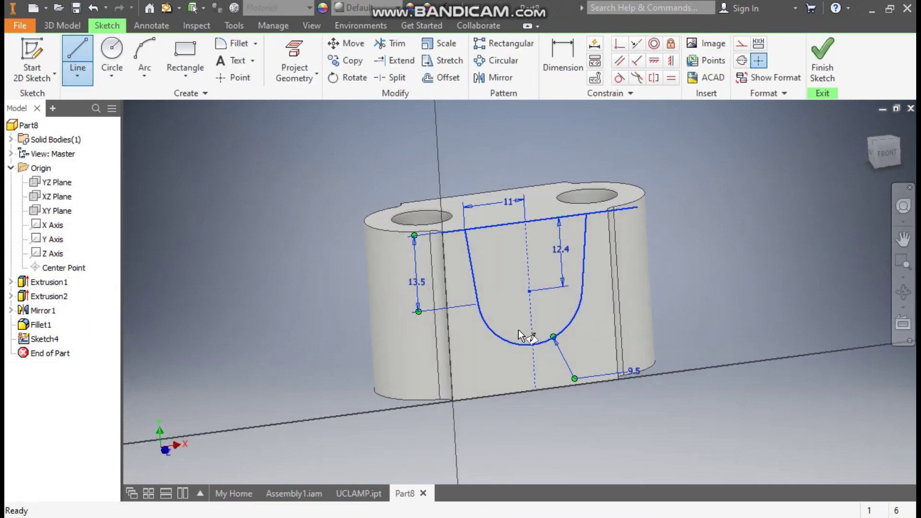
click(77, 57)
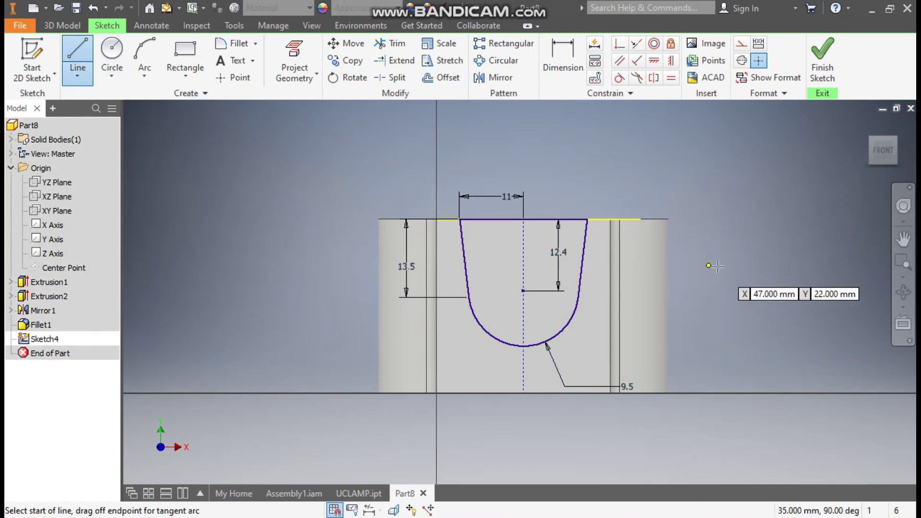
middle_drag(704, 265, 654, 274)
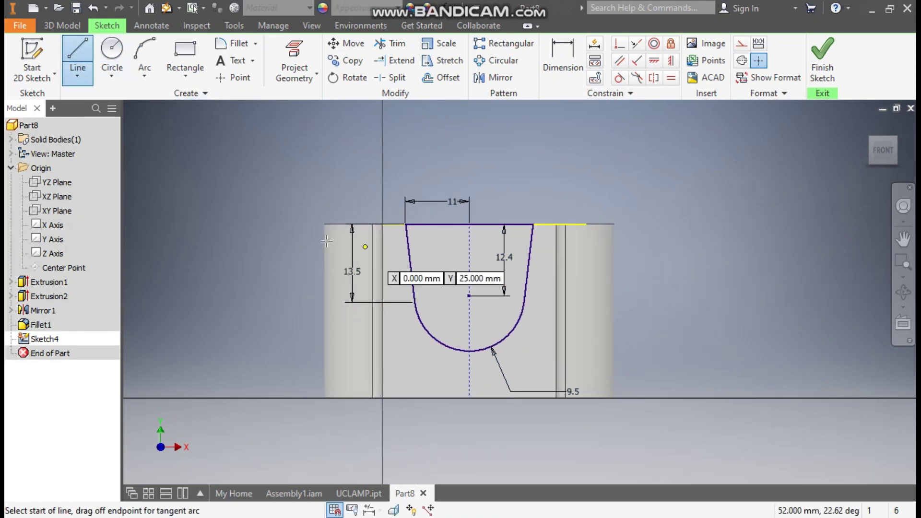
scroll(355, 212, up, 3)
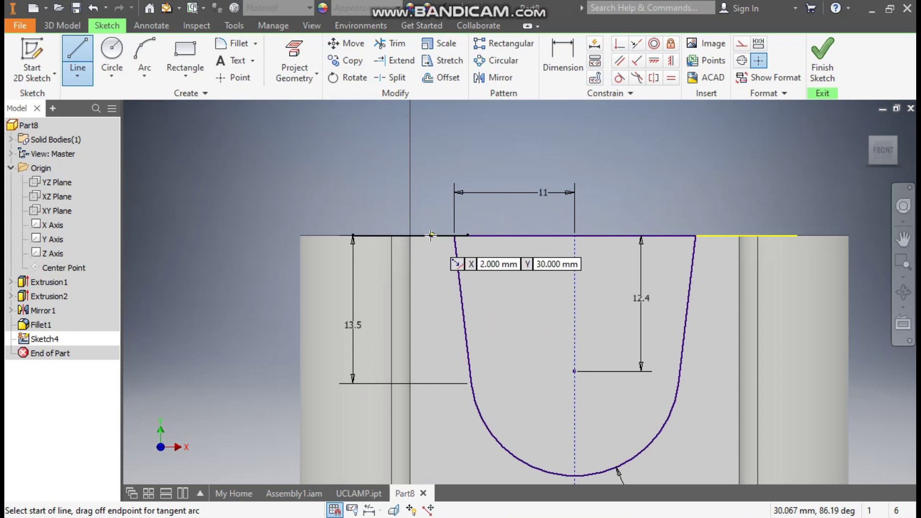
click(431, 235)
click(201, 234)
middle_drag(269, 293, 311, 182)
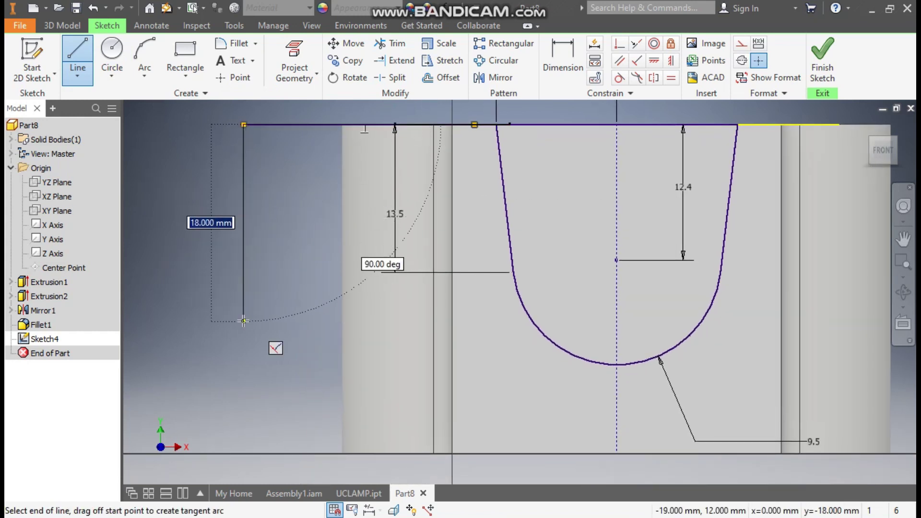
click(244, 331)
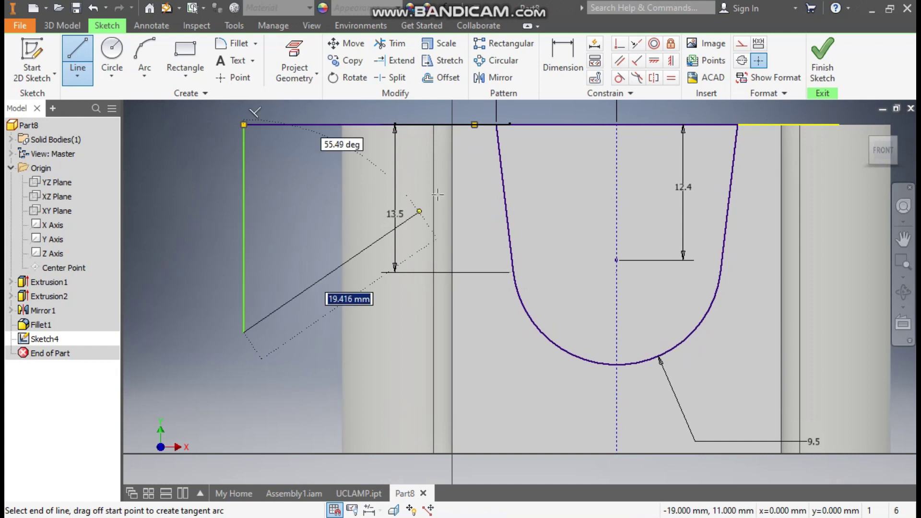
click(475, 125)
Dimension the horizontal distance from the triangle's inner top corner to the vertical construction line as 14 mm
click(568, 70)
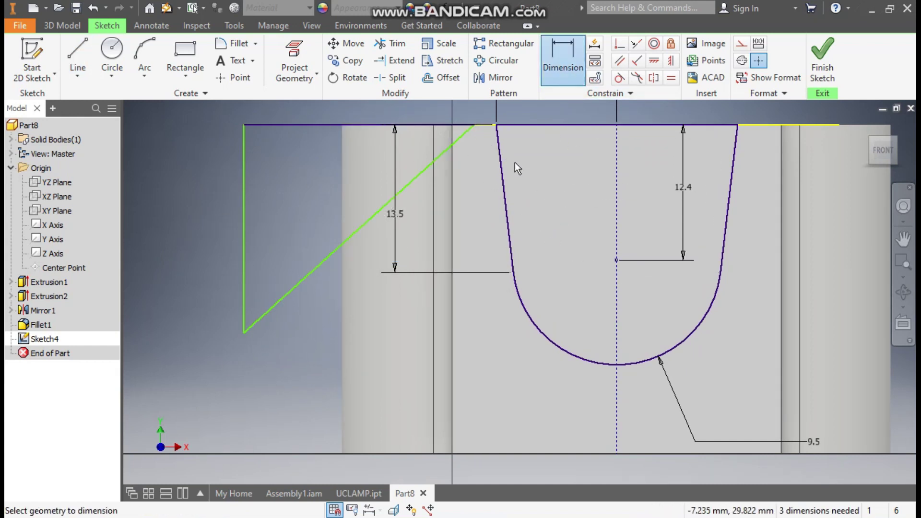
click(473, 125)
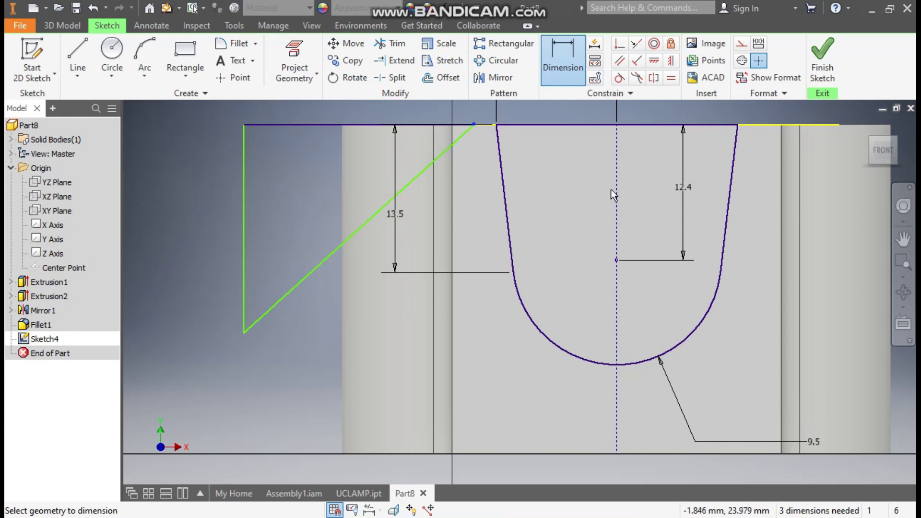
click(618, 179)
click(569, 190)
text(14)
key(Return)
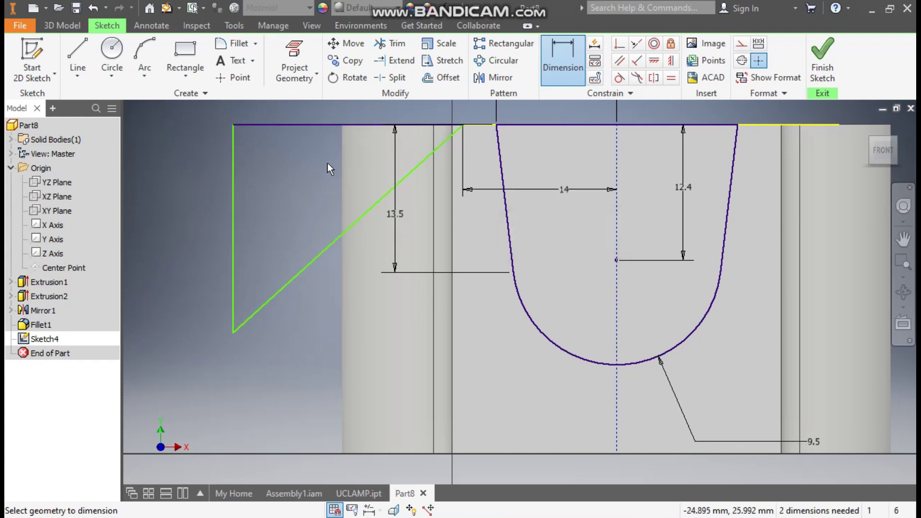
Dimension the triangle's top side as 13 mm
click(312, 125)
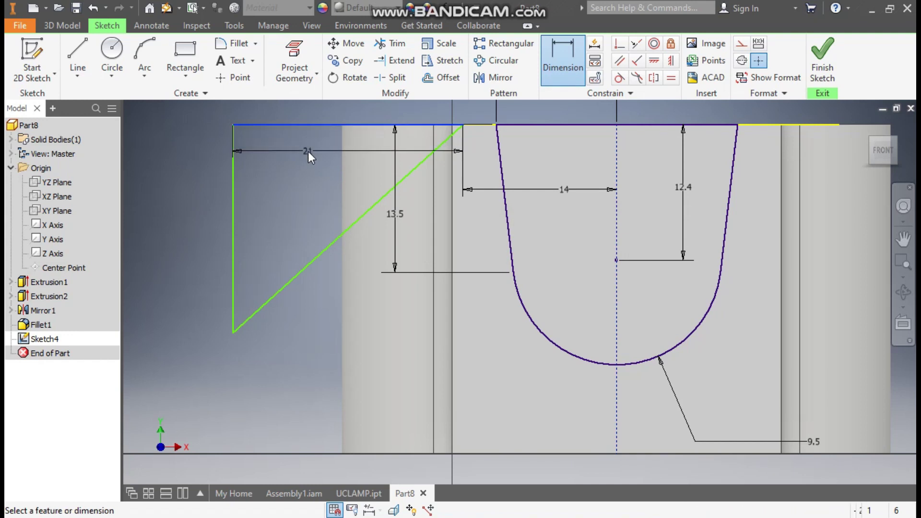
click(308, 151)
text(13)
key(Return)
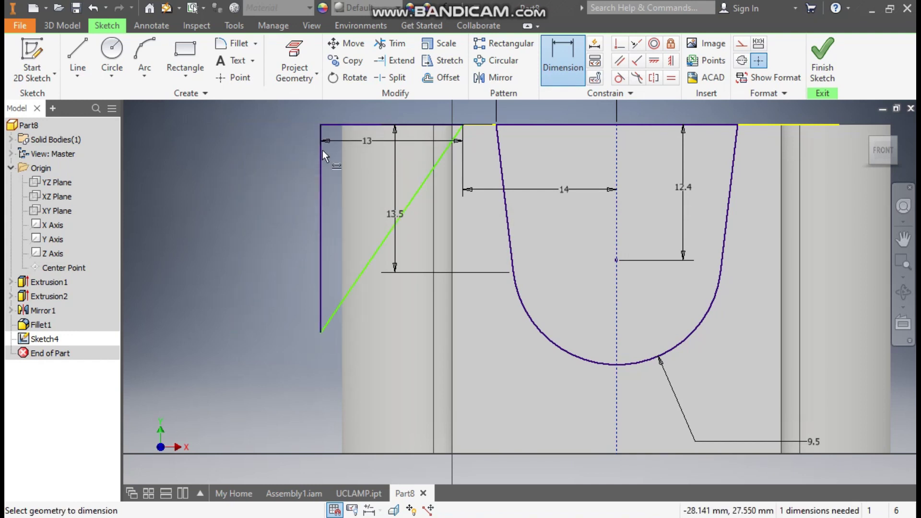
click(414, 197)
click(379, 126)
click(366, 177)
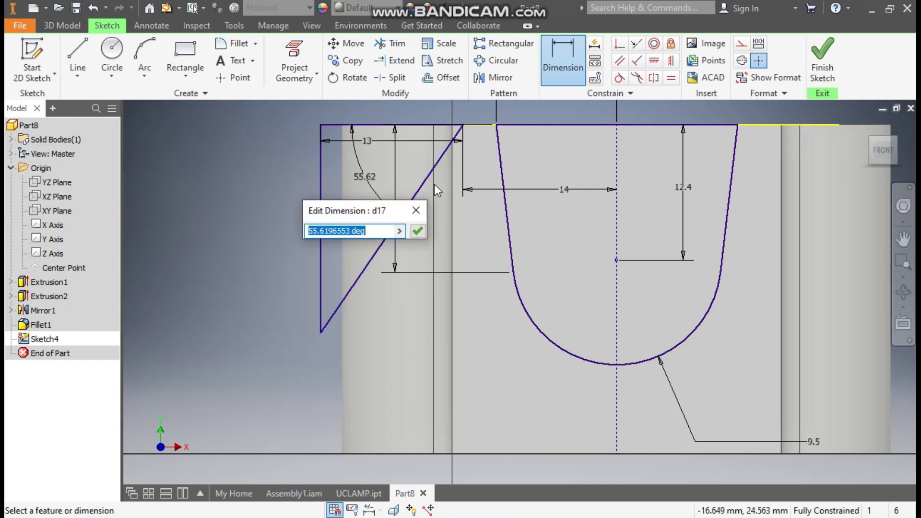
key(Return)
key(Escape)
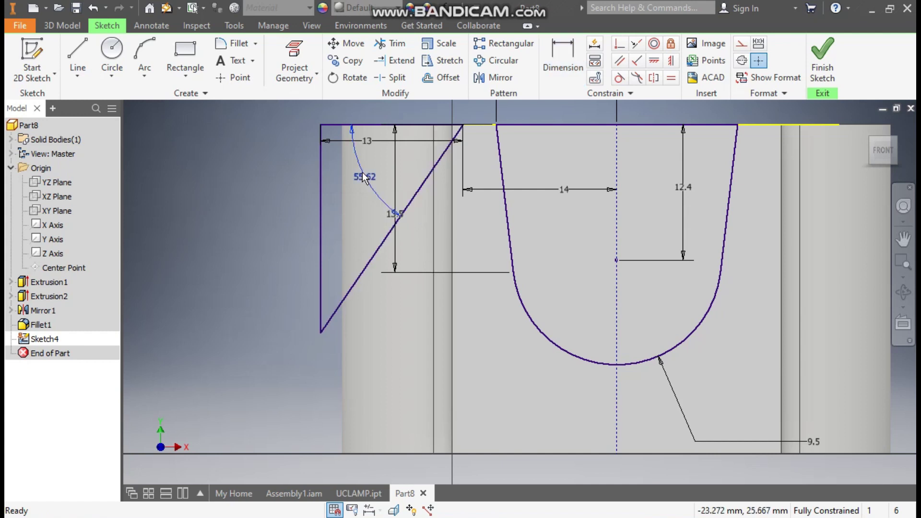
key(Delete)
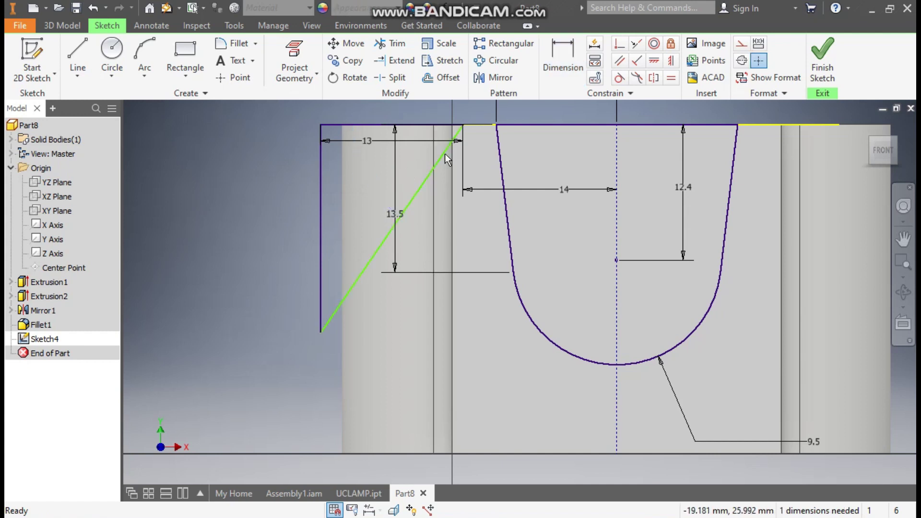
Dimension the angle between the triangle's vertical side and its sloped side as 35 degrees
click(562, 63)
click(321, 212)
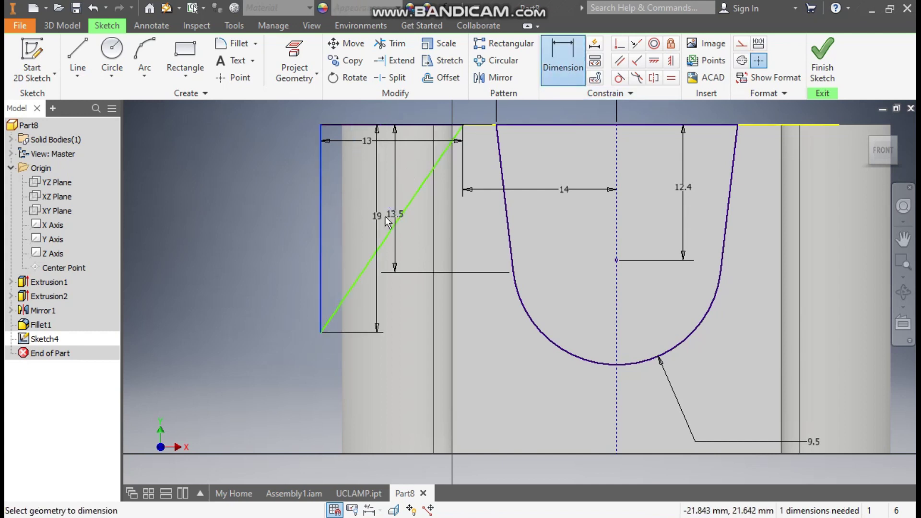
click(382, 241)
click(389, 224)
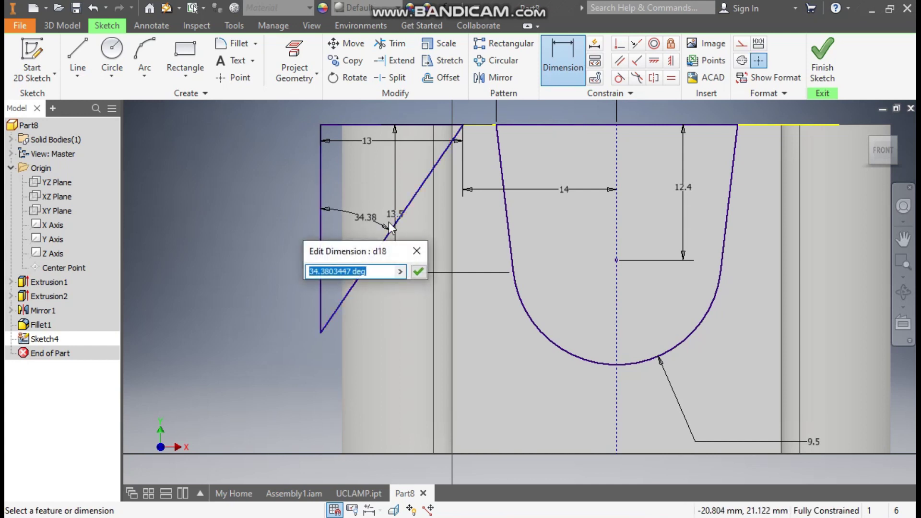
text(35)
key(Return)
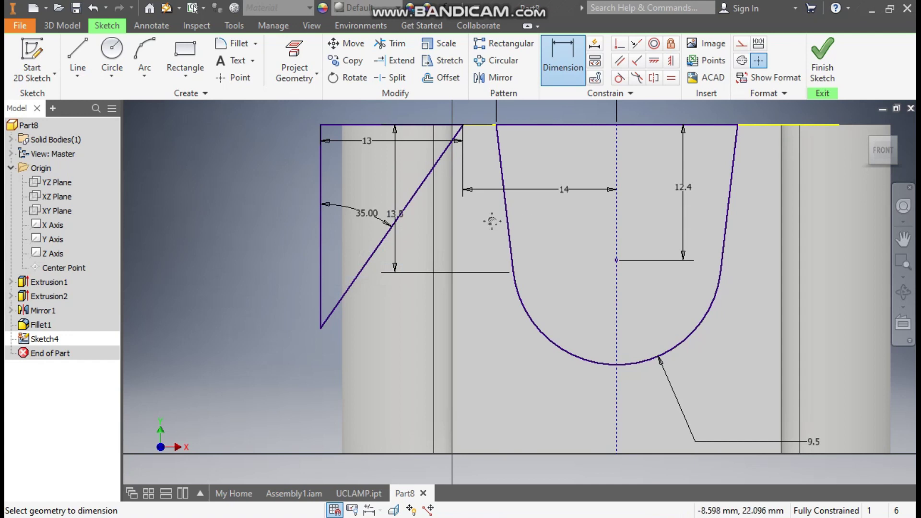
Mirror the whole triangle across the vertical construction line to the block's other upper corner
scroll(492, 221, down, 2)
middle_drag(492, 221, 417, 168)
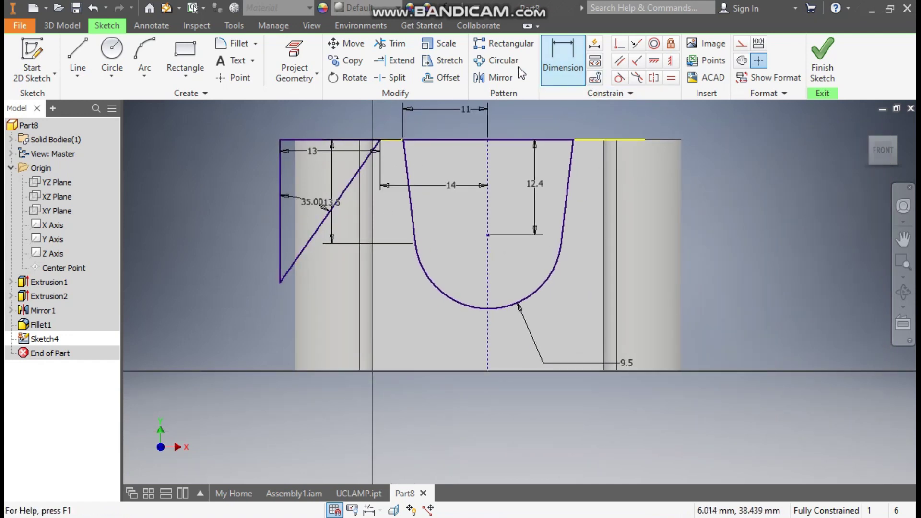
click(493, 77)
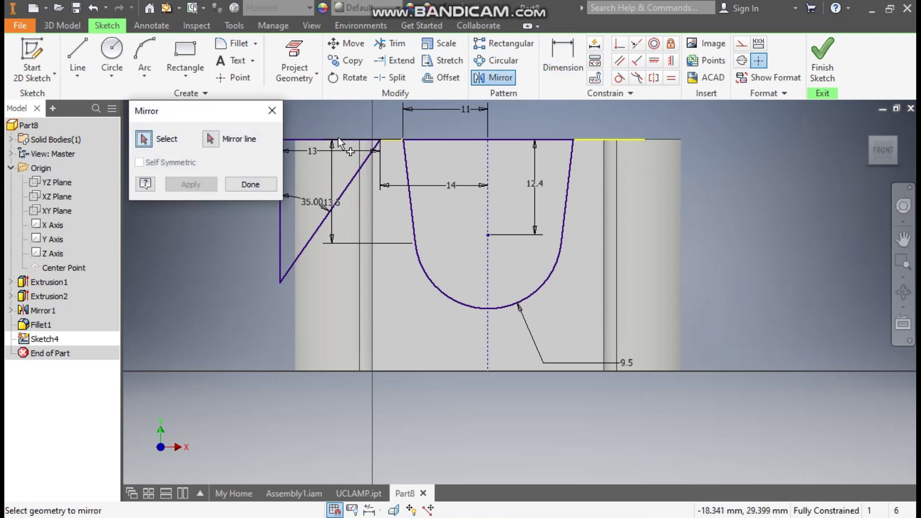
drag(346, 156, 252, 253)
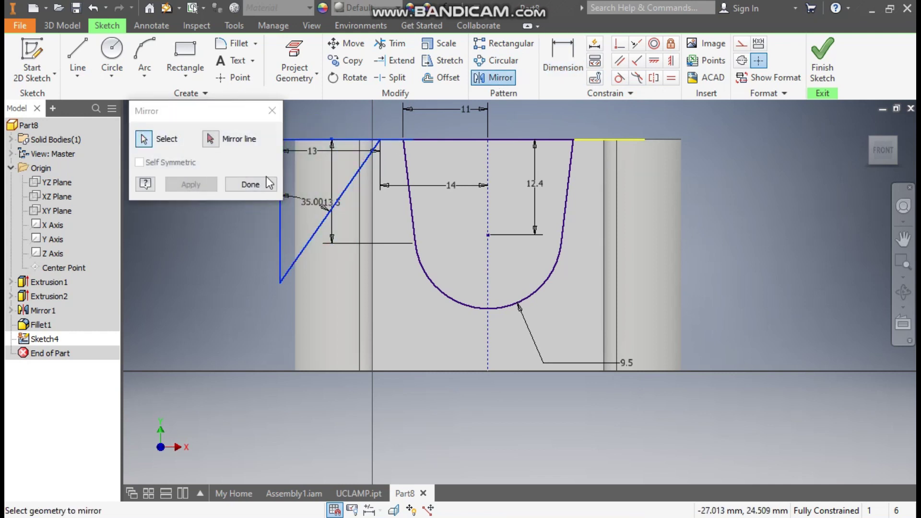
click(214, 142)
click(488, 180)
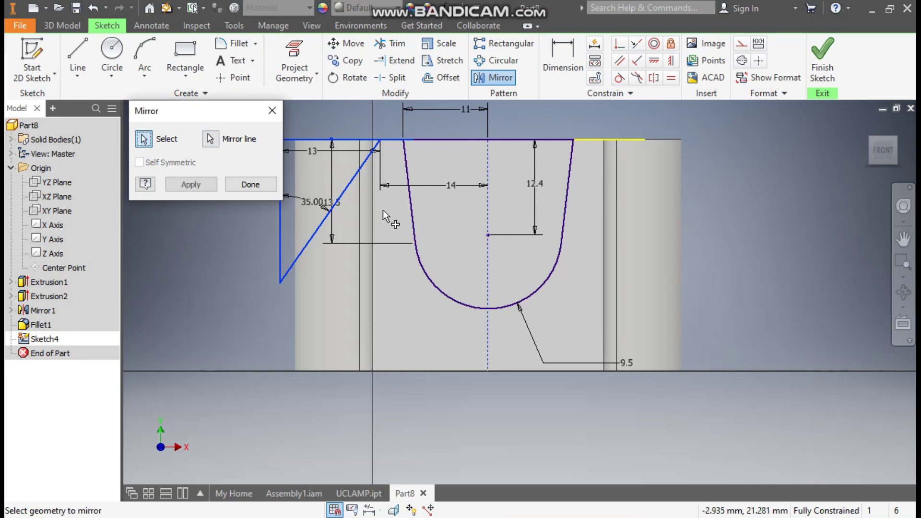
click(208, 187)
click(249, 186)
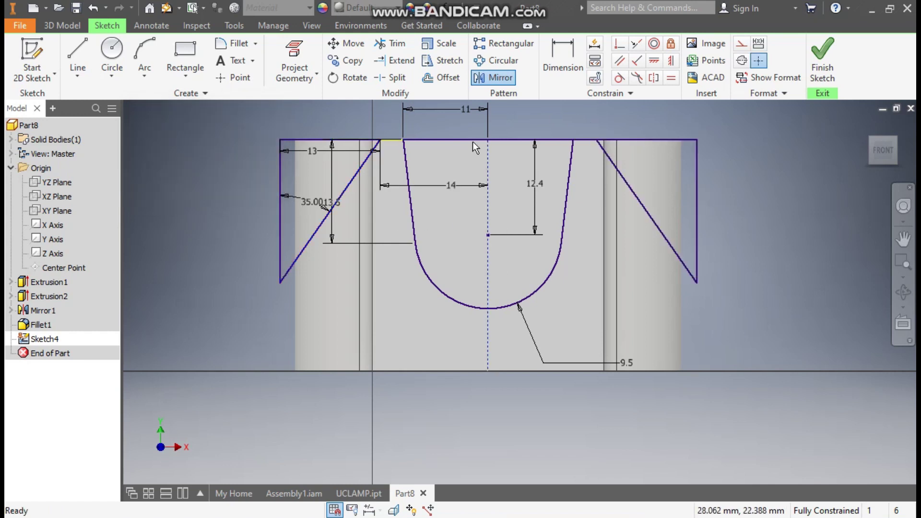
Cut the U-shaped opening and both corner triangles through the whole block with Extrude, using the All extent directed into the solid
click(62, 25)
click(78, 52)
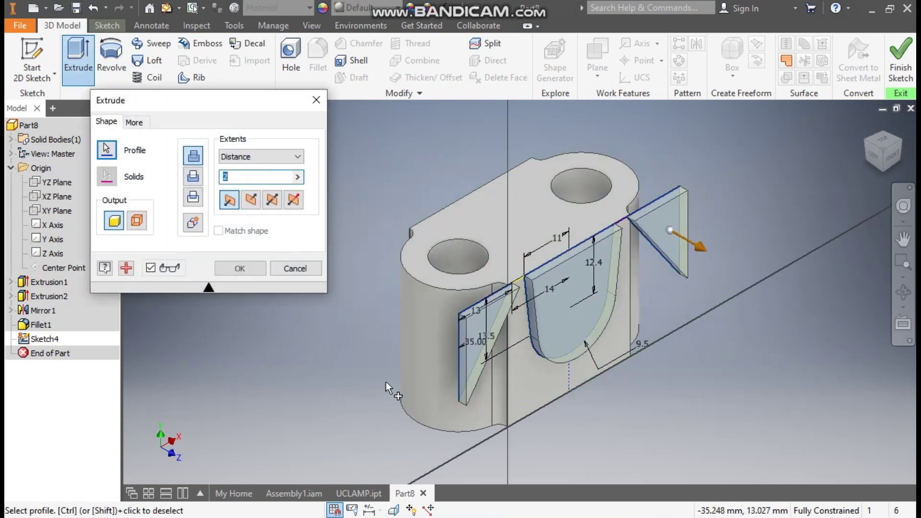
click(195, 181)
click(234, 156)
click(243, 206)
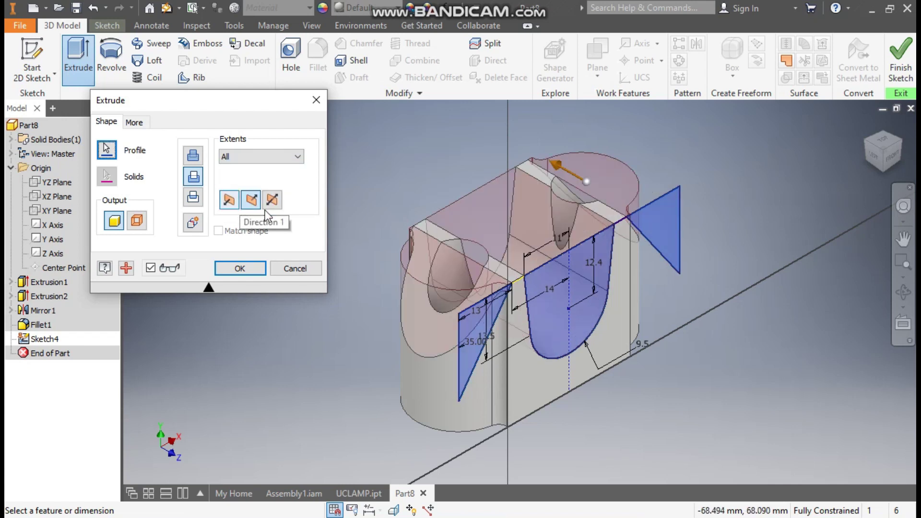
click(232, 269)
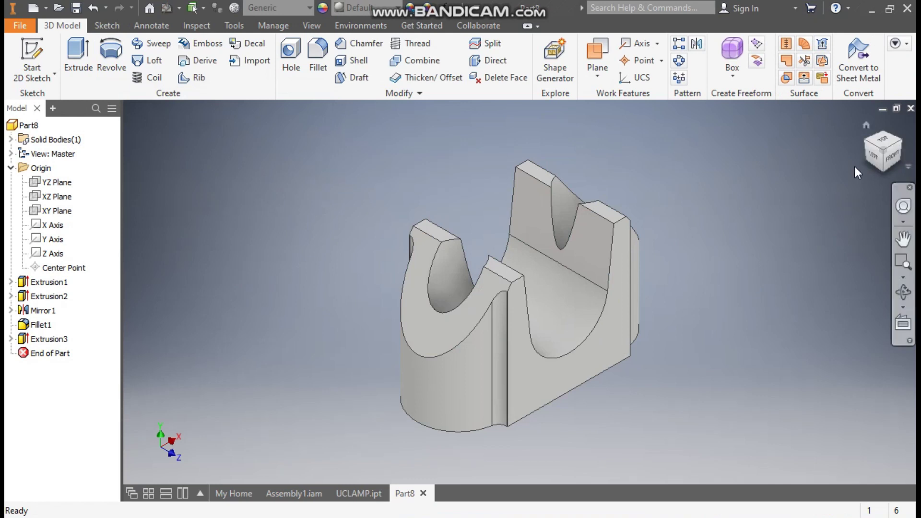
Start a fillet with a 0.5 mm radius and select the curved outer edge of one end's sloped face
click(891, 157)
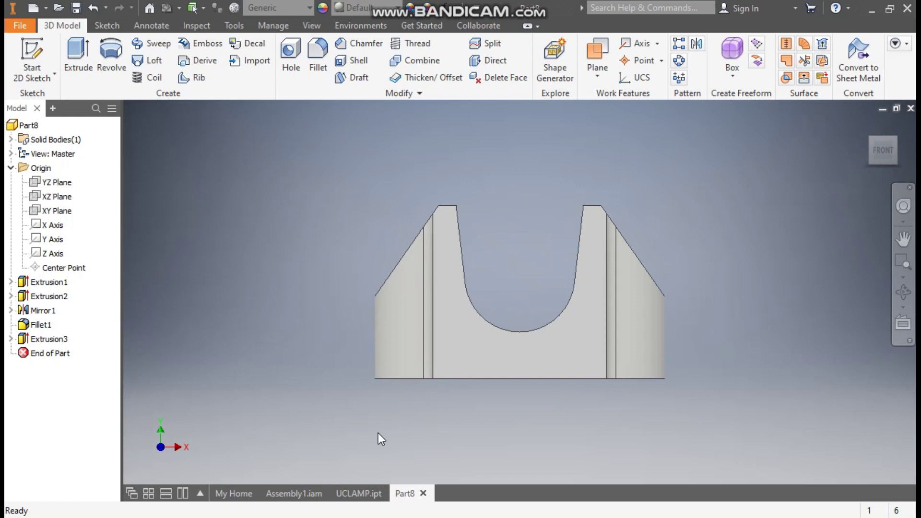
click(358, 491)
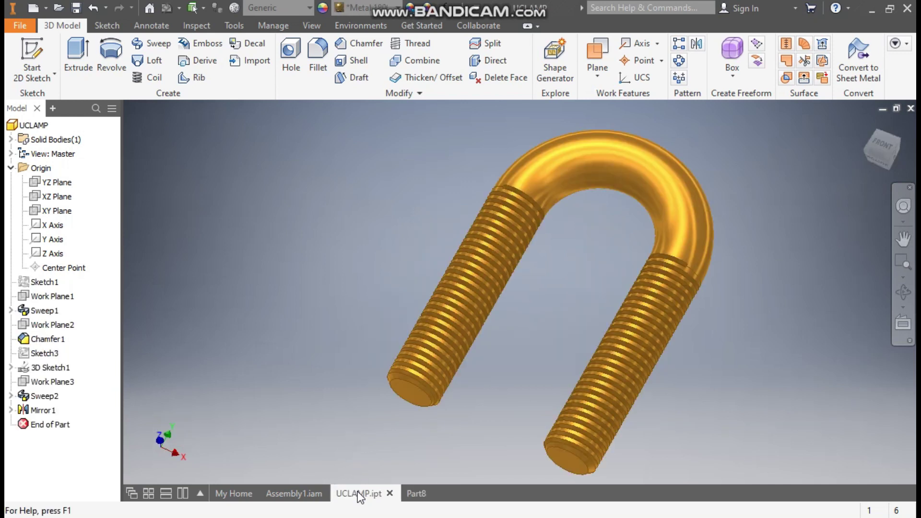
click(294, 493)
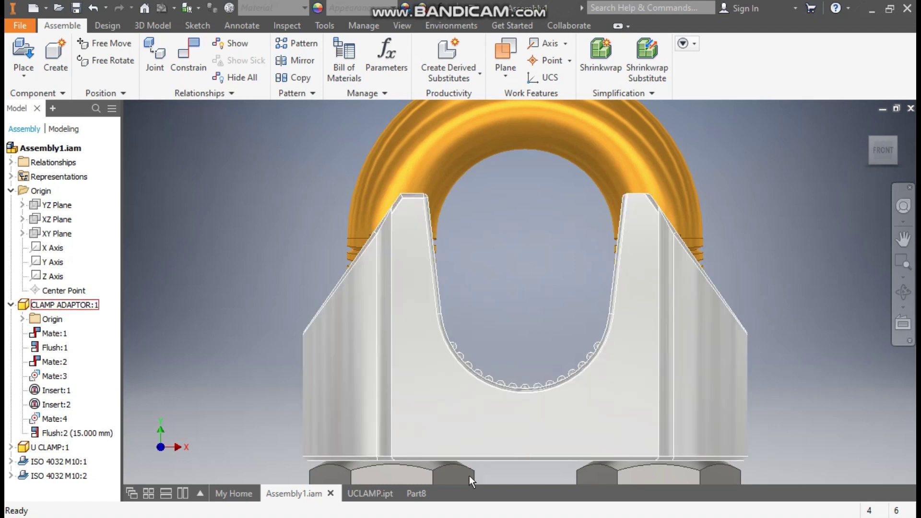
click(413, 494)
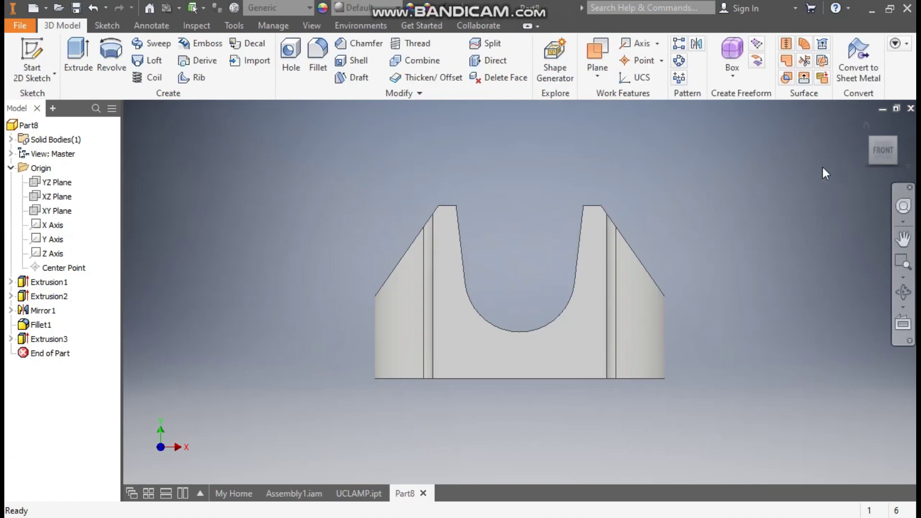
click(866, 125)
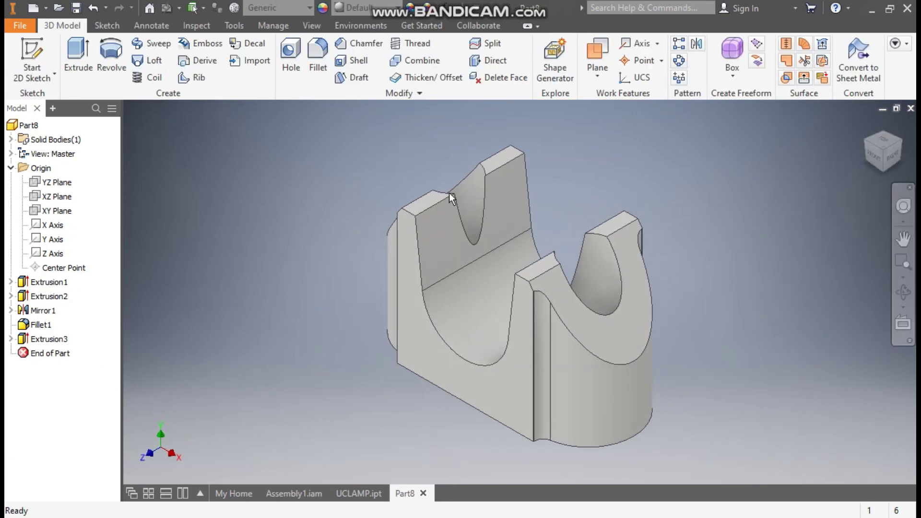
click(320, 54)
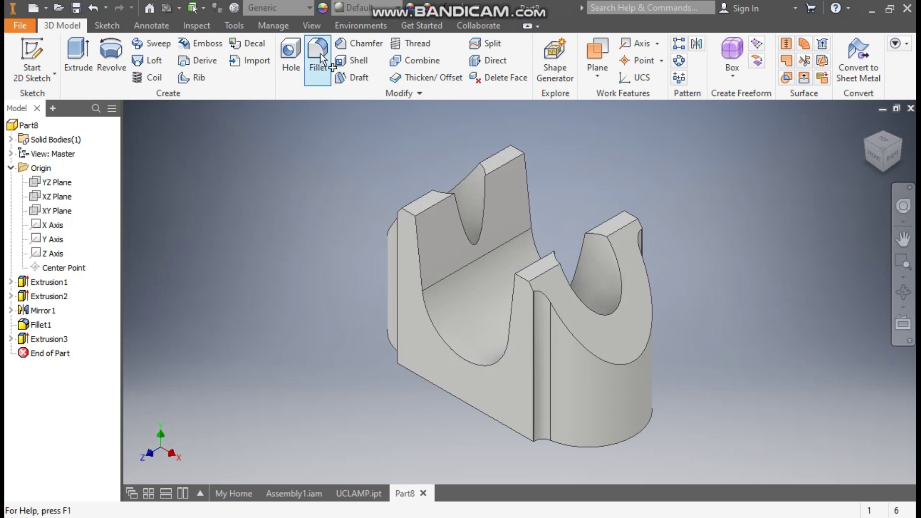
click(187, 214)
text(0.5)
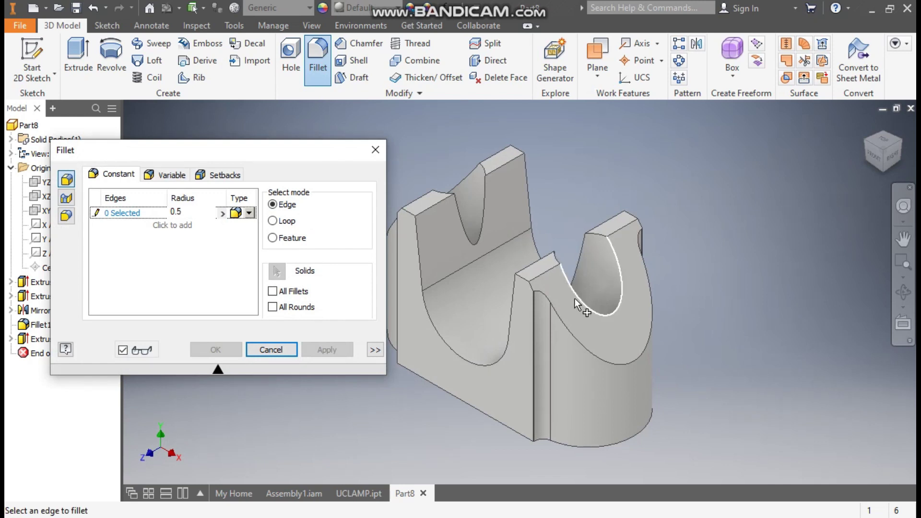
click(550, 301)
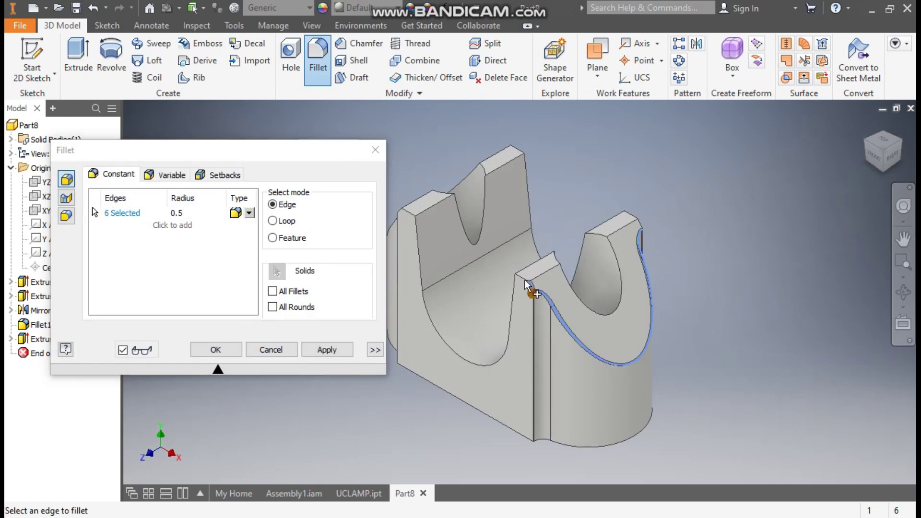
Add the hole rim and the edges of the two flat top faces at the same end to the fillet selection
click(552, 263)
click(577, 296)
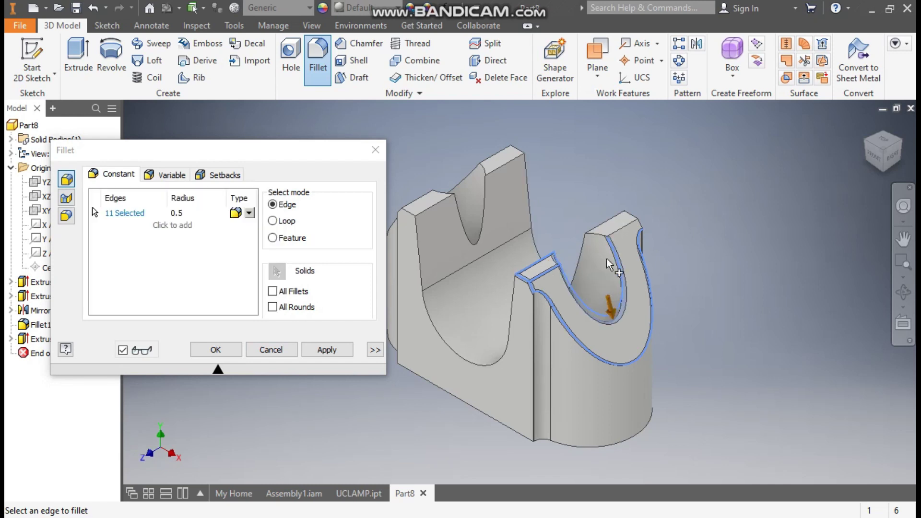
click(599, 241)
click(609, 232)
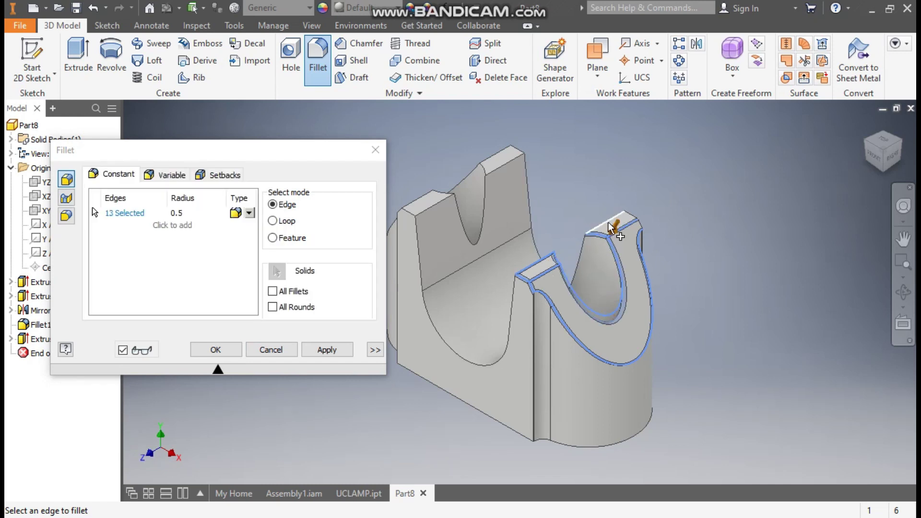
click(631, 215)
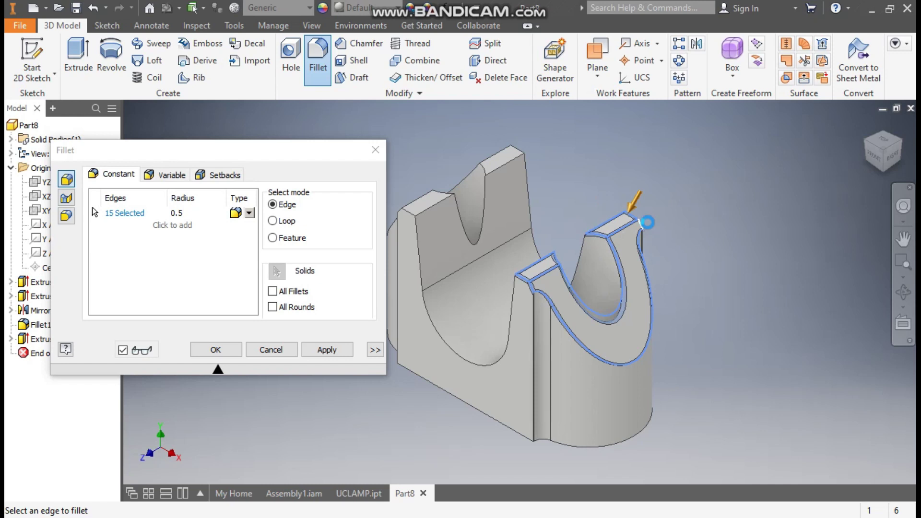
Add the opposite end's curved outer edge, hole rim and flat top face edges to the fillet selection
click(862, 142)
click(529, 232)
click(514, 250)
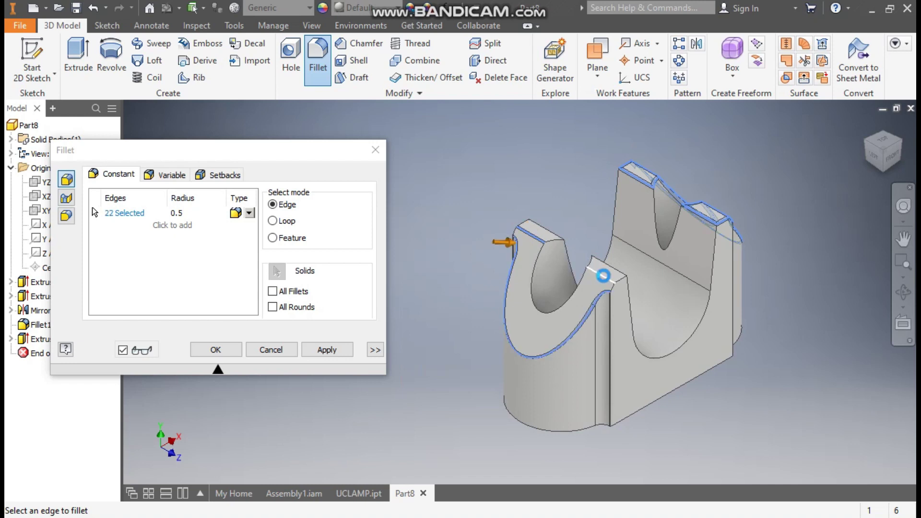
click(617, 277)
click(591, 263)
click(556, 241)
click(546, 255)
click(539, 260)
Add the remaining short top edges and the curved hole edges on the opening's inner walls, and apply the 0.5 mm fillet
drag(865, 143, 864, 144)
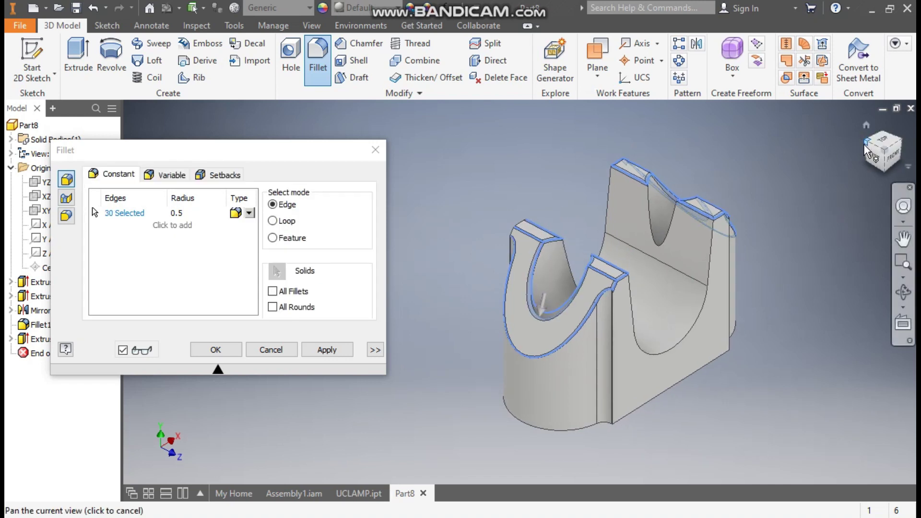
click(863, 144)
click(522, 278)
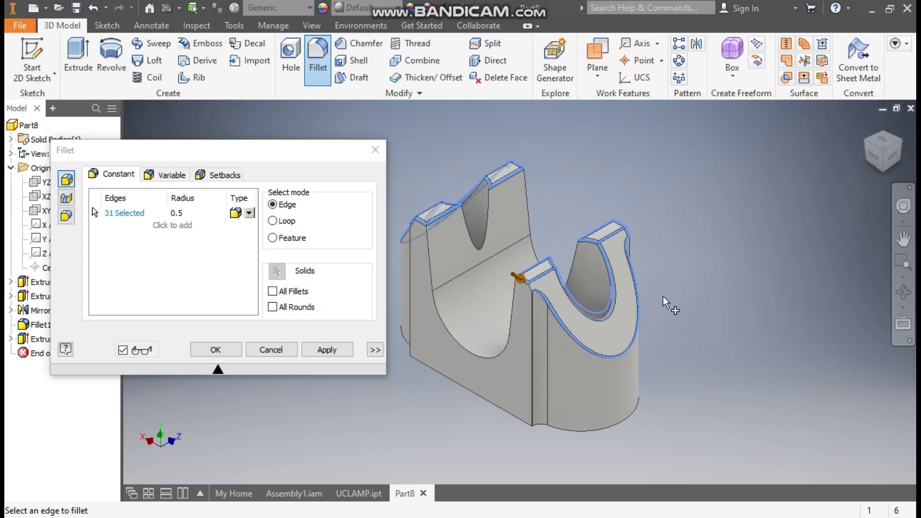
click(532, 290)
click(488, 212)
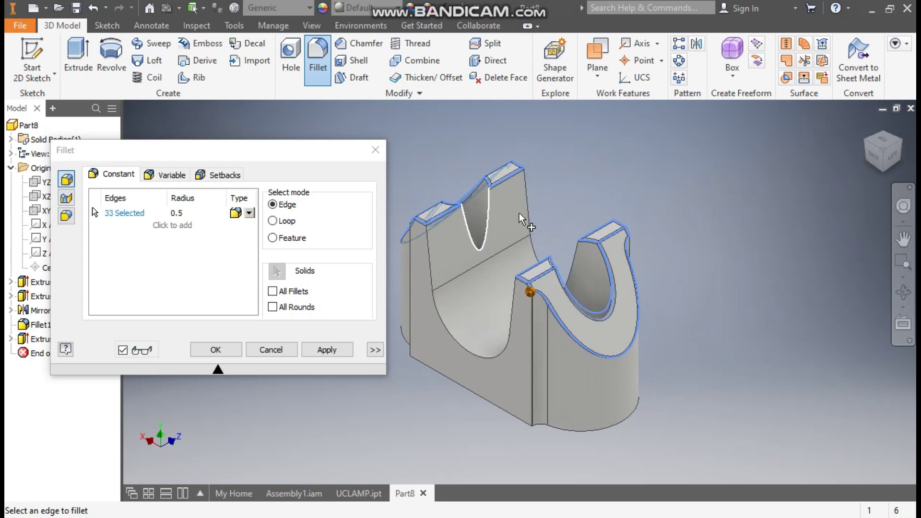
click(856, 142)
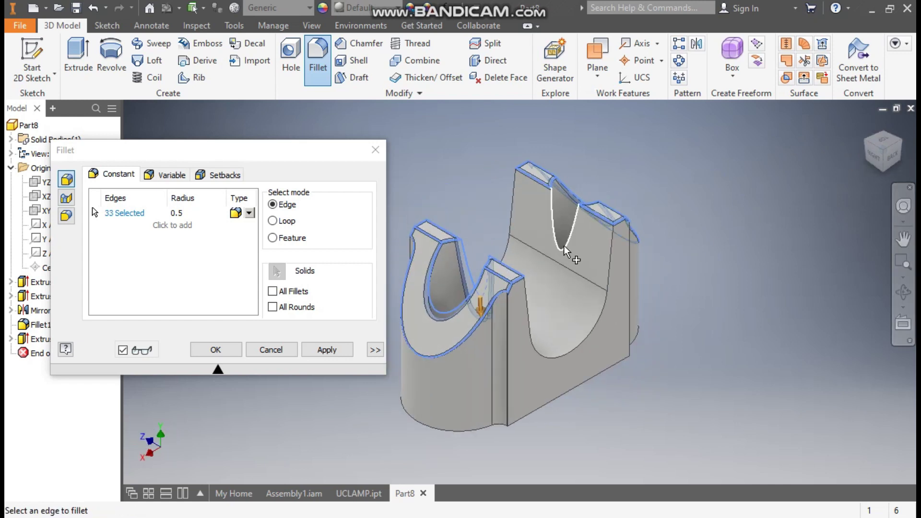
click(563, 246)
click(238, 351)
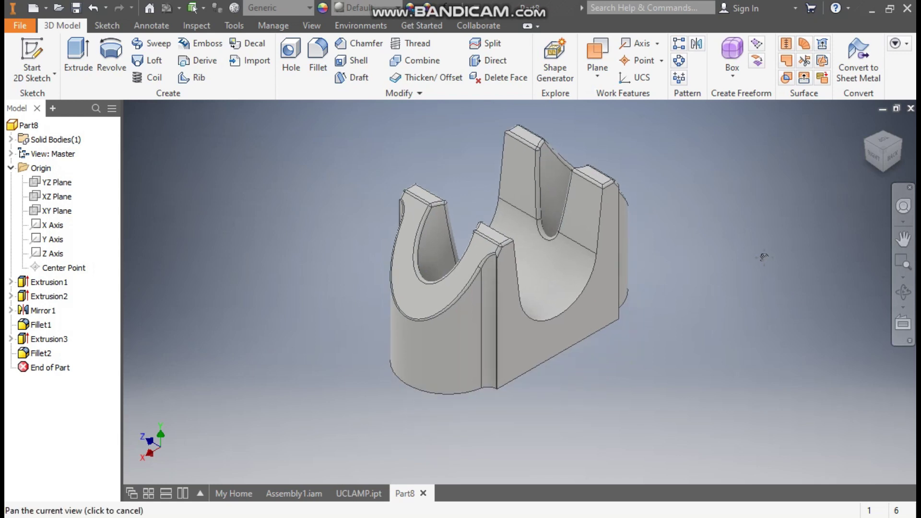
Check the finished clamp adaptor in Assembly1, and start a new sketch on the XY Plane of Part8
click(350, 494)
click(303, 495)
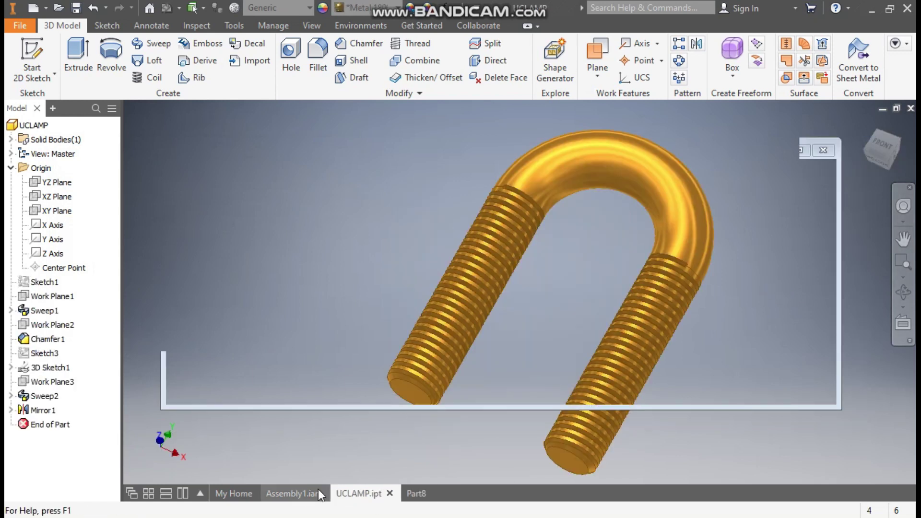
click(870, 138)
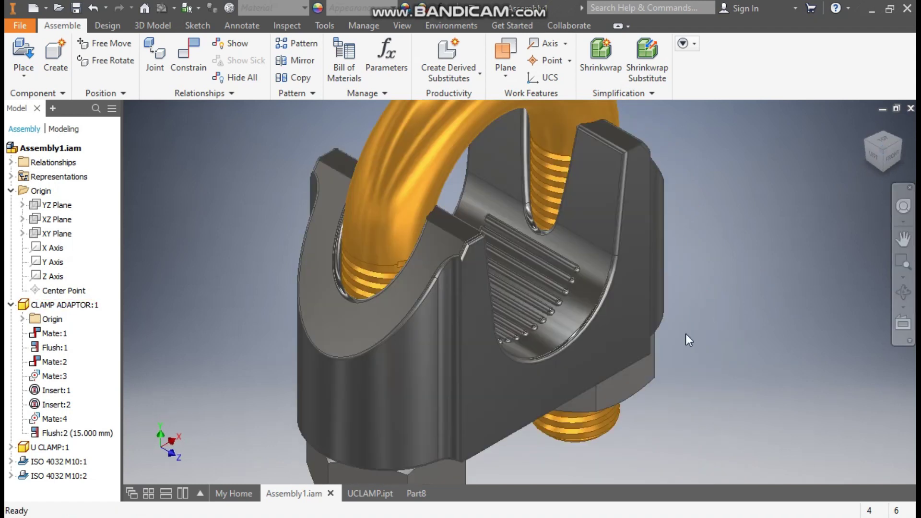
click(416, 493)
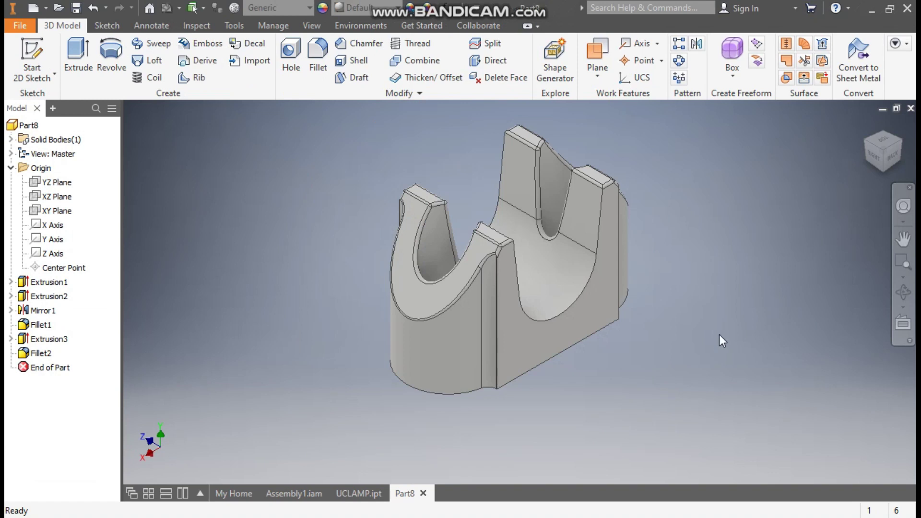
click(56, 211)
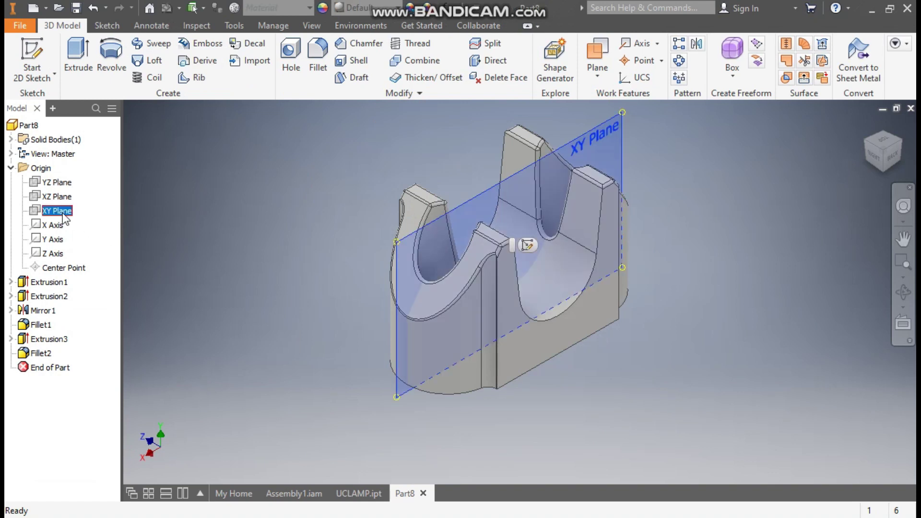
click(527, 245)
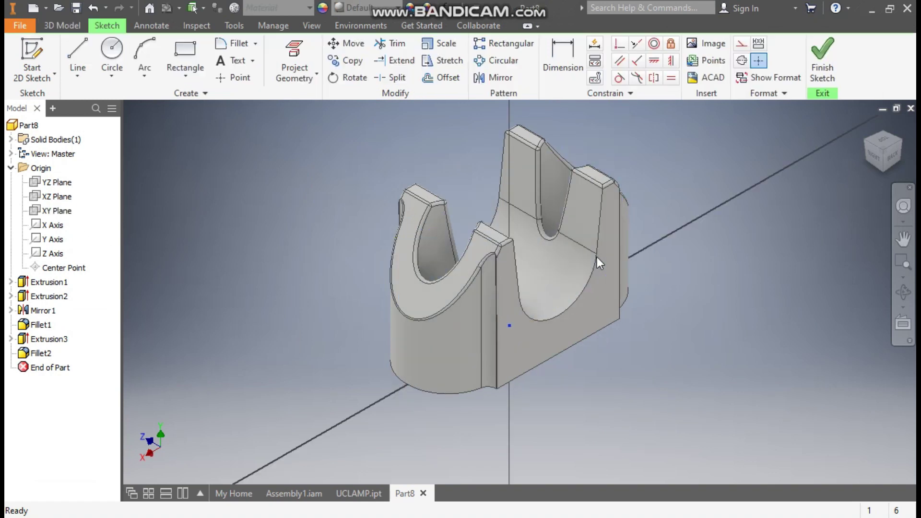
Sketch a 1 mm diameter circle centred on the lowest point of the U-shaped opening's arc
click(111, 49)
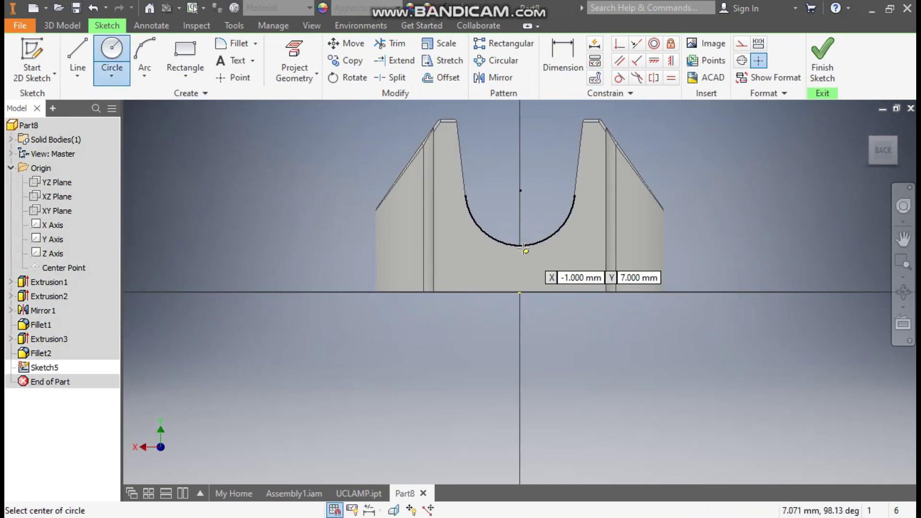
scroll(554, 251, up, 2)
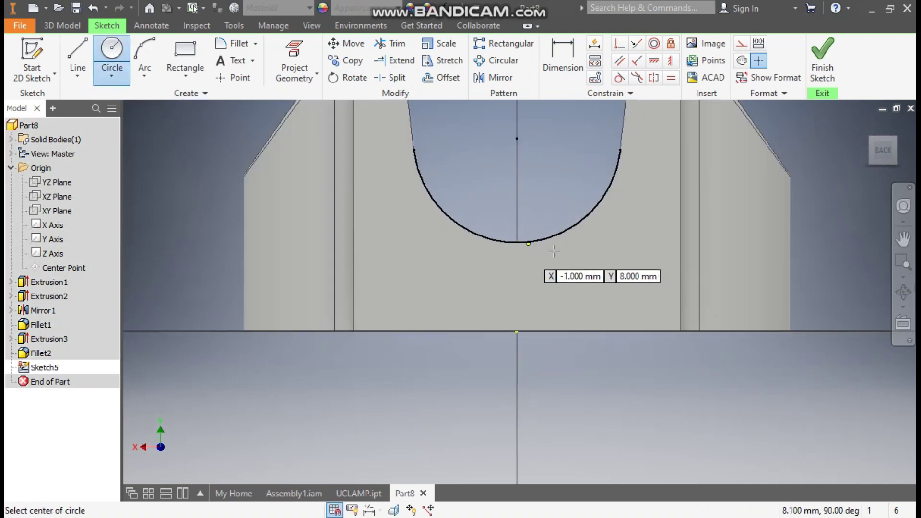
click(518, 242)
text(1)
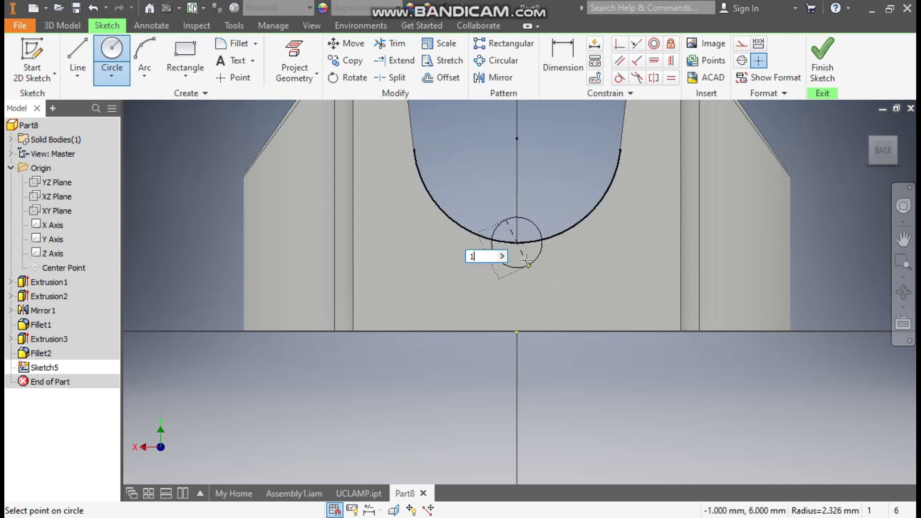
key(Return)
key(Escape)
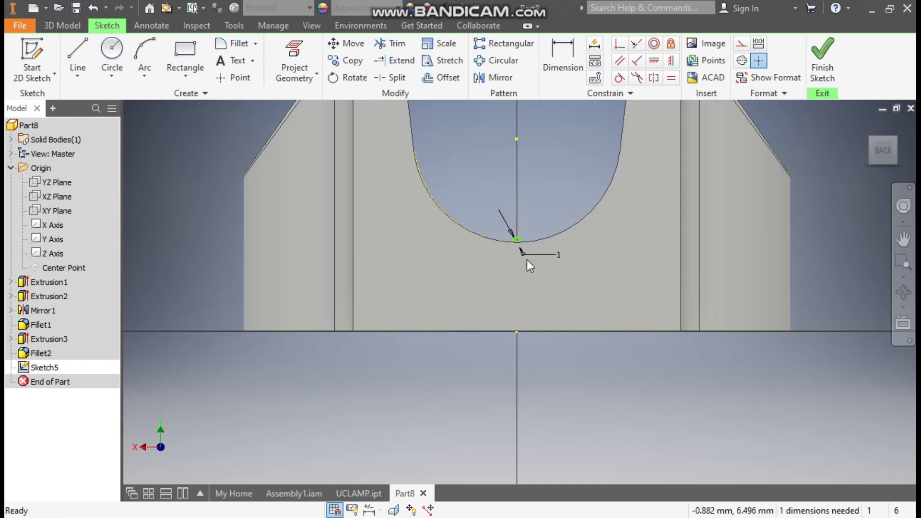
Constrain the circle's centre vertically in line with the midpoint of the block's bottom edge
scroll(526, 245, up, 2)
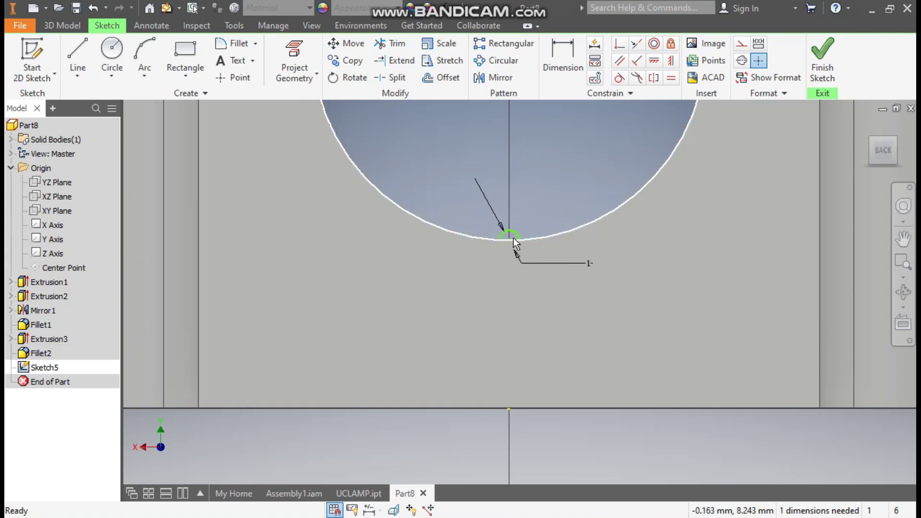
middle_drag(551, 169, 553, 183)
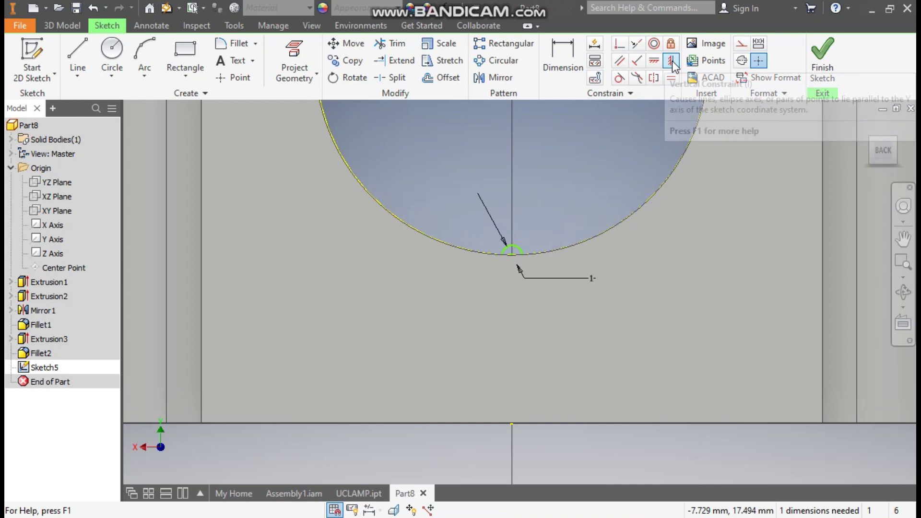
click(672, 61)
click(511, 255)
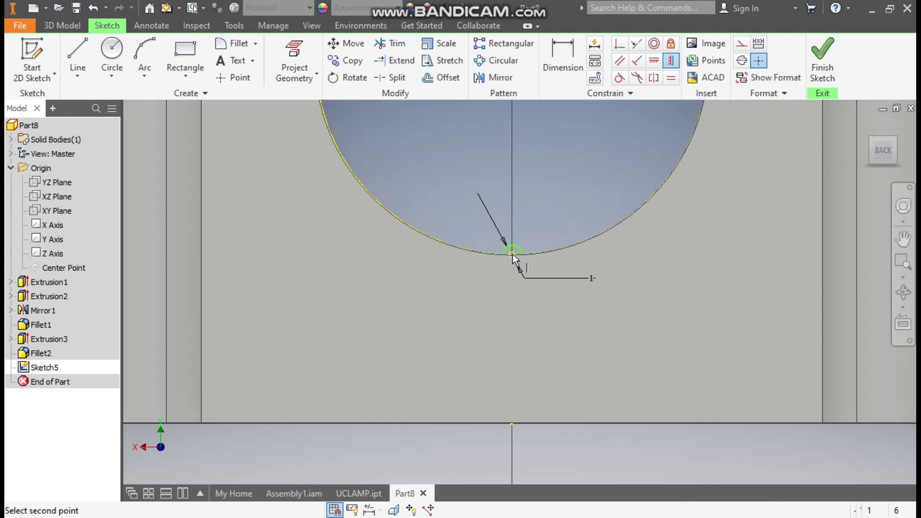
scroll(532, 348, down, 3)
click(517, 383)
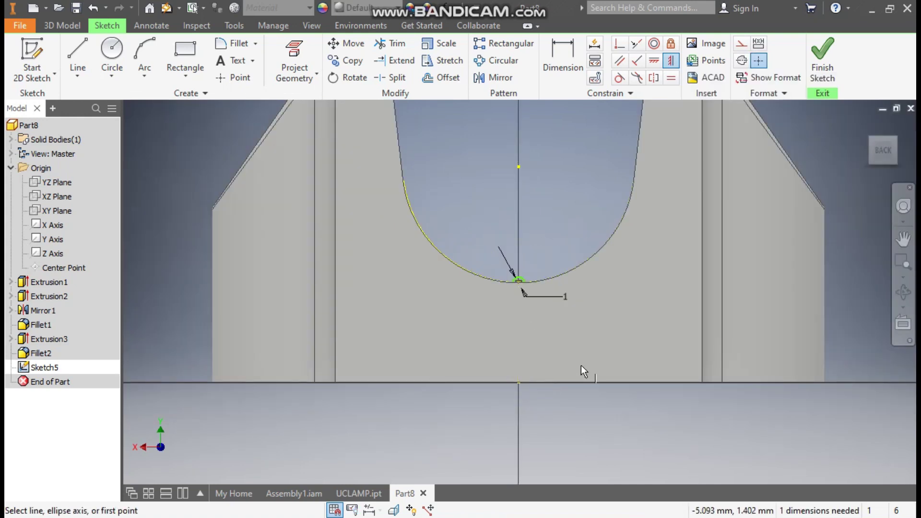
scroll(537, 301, up, 3)
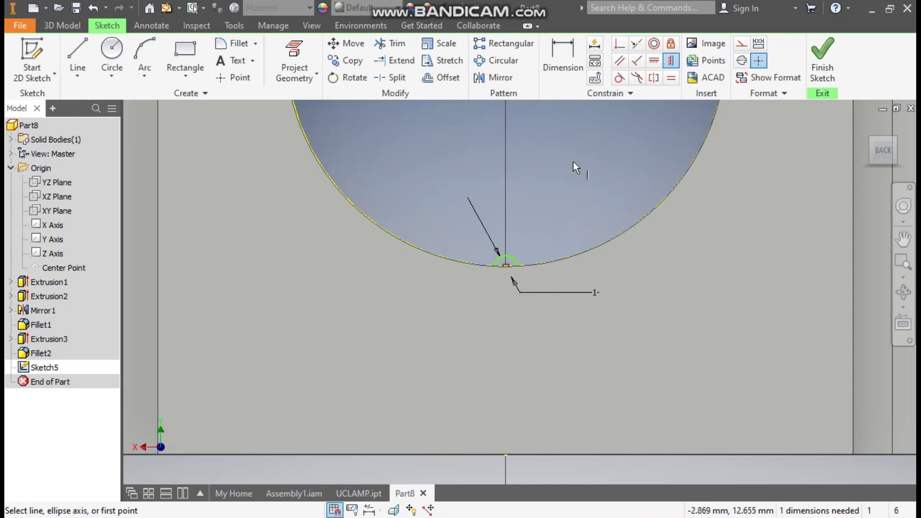
click(505, 455)
click(507, 266)
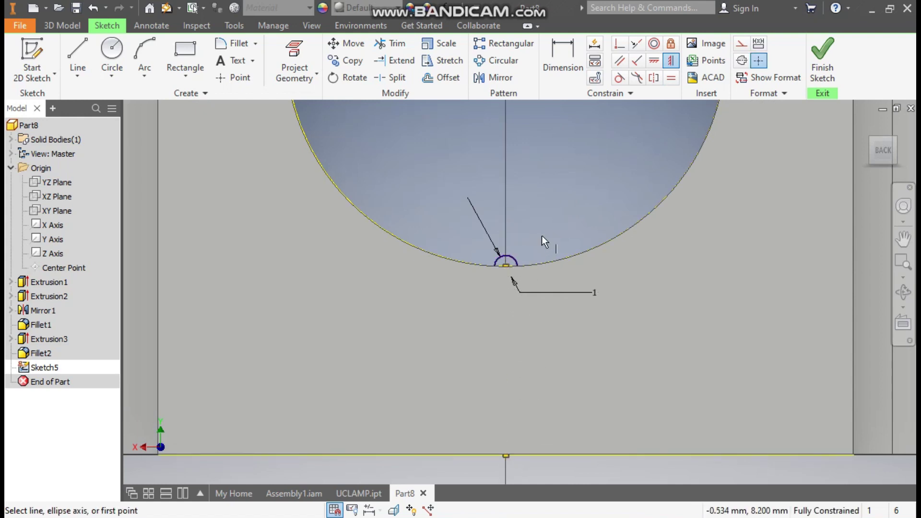
Finish the sketch and extrude the 1 mm circle symmetrically by 15 mm to form a rib in the U-shaped opening
scroll(554, 203, down, 2)
middle_drag(554, 204, 560, 230)
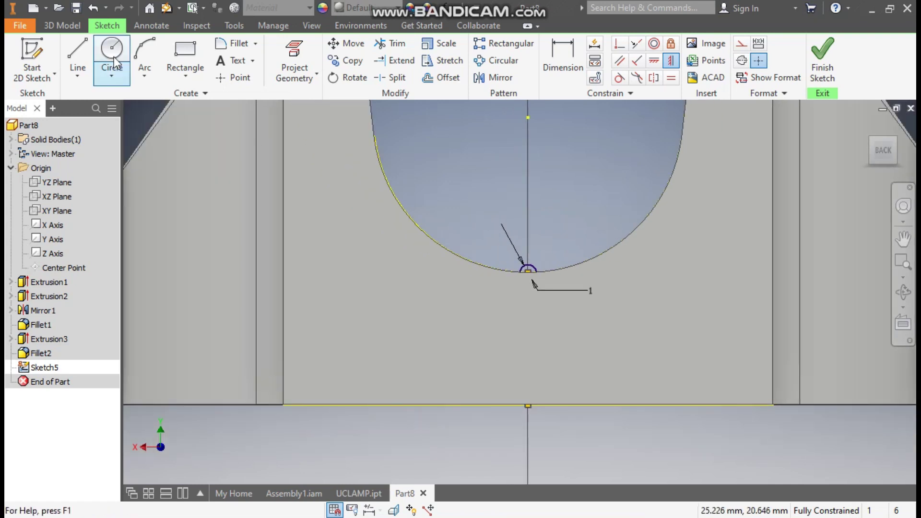
click(822, 58)
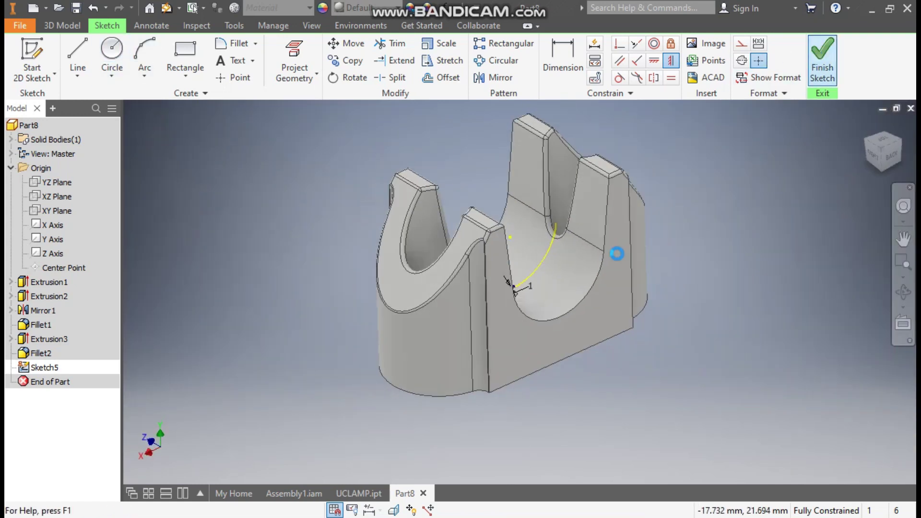
click(79, 57)
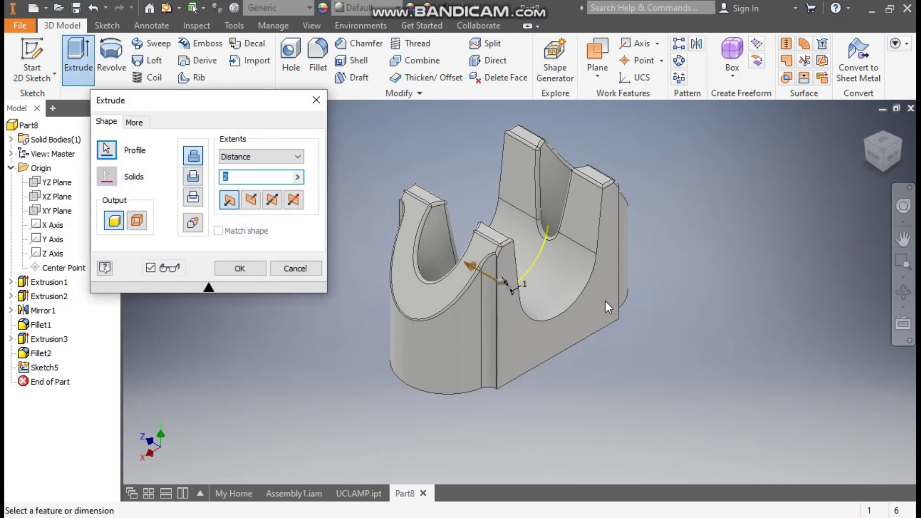
shift+middle_drag(625, 335, 566, 350)
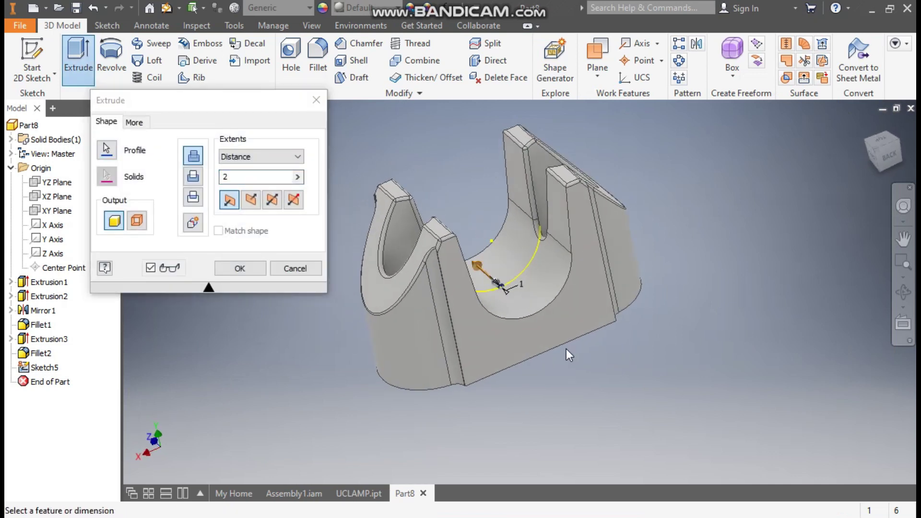
scroll(487, 300, down, 5)
double_click(236, 177)
text(15)
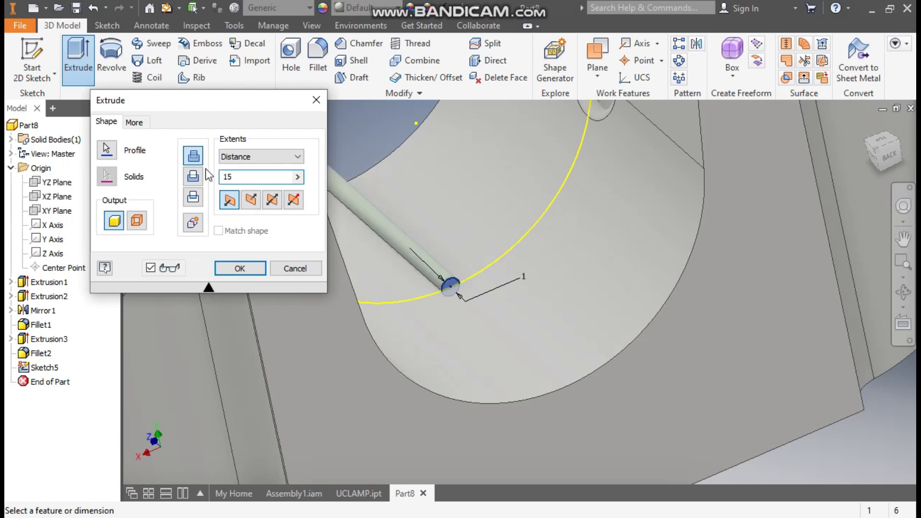
click(273, 201)
click(249, 275)
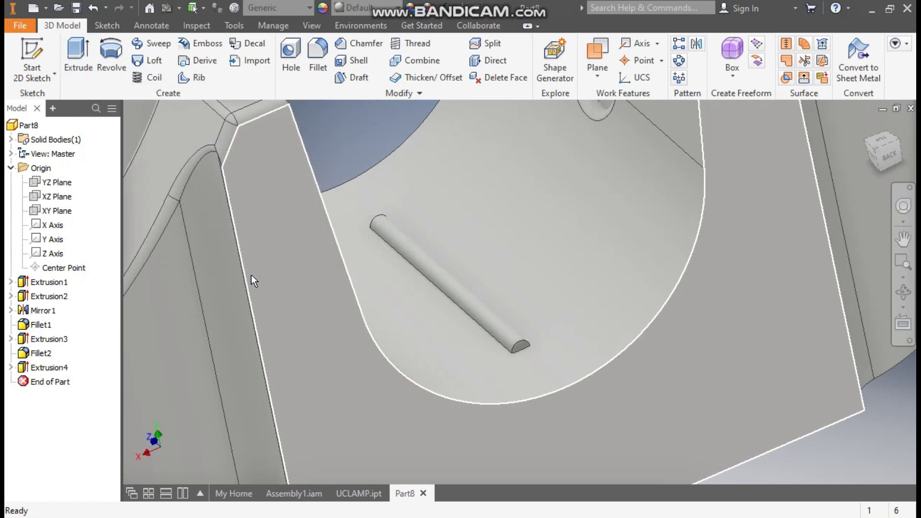
Apply a 0.5 mm fillet to the curved end edges at both ends of the rib
click(317, 60)
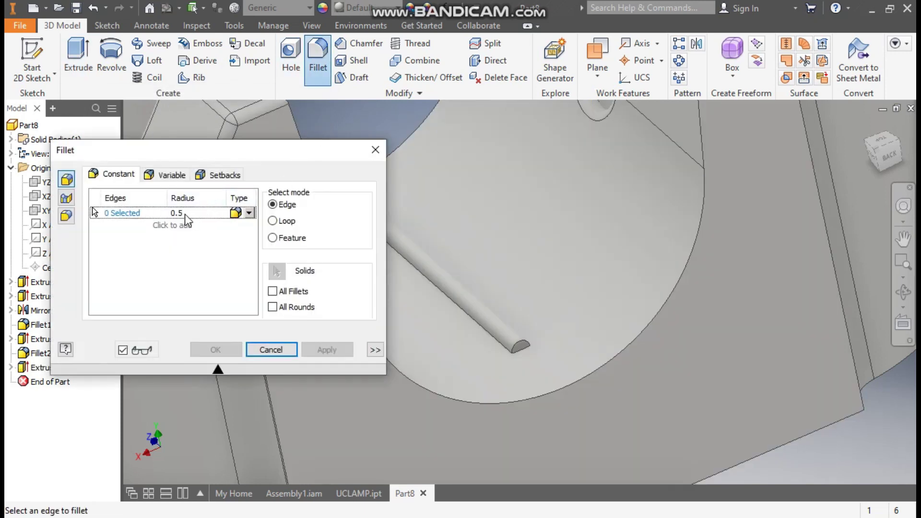
click(533, 345)
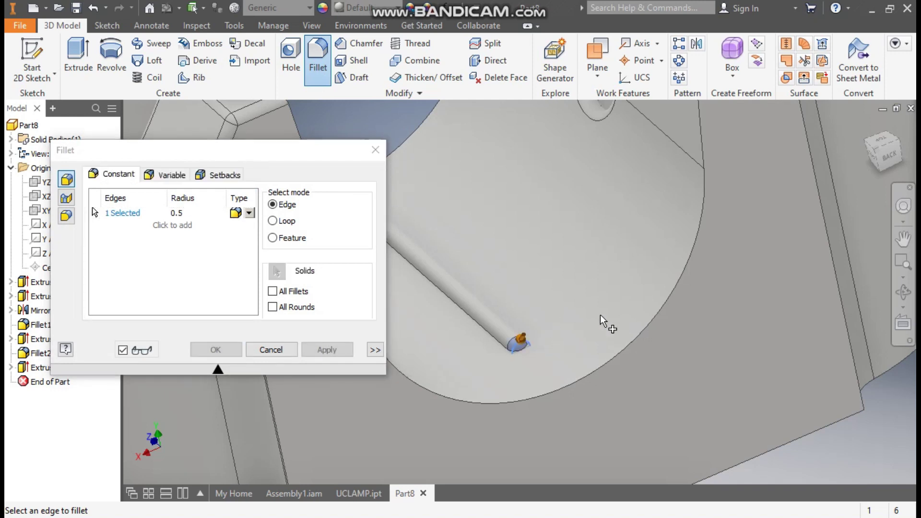
drag(878, 144, 798, 157)
key(F6)
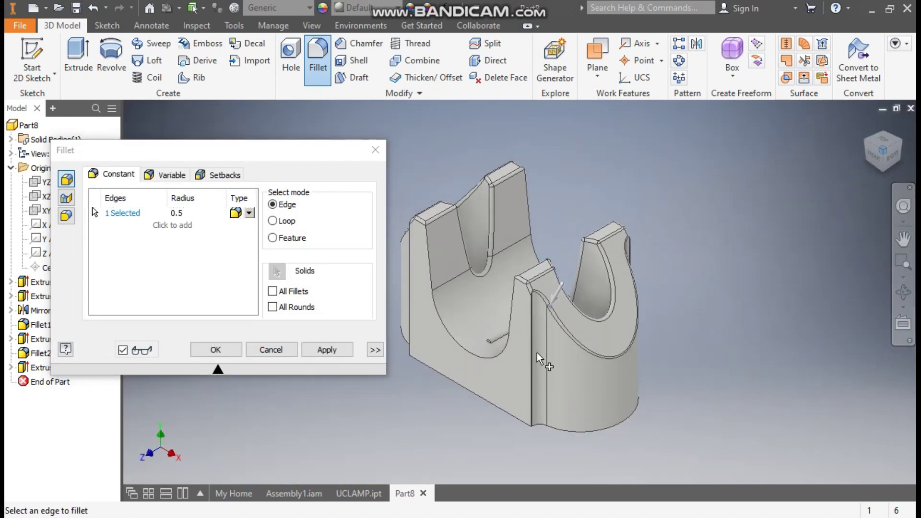
scroll(491, 343, down, 3)
click(493, 333)
click(341, 351)
click(374, 150)
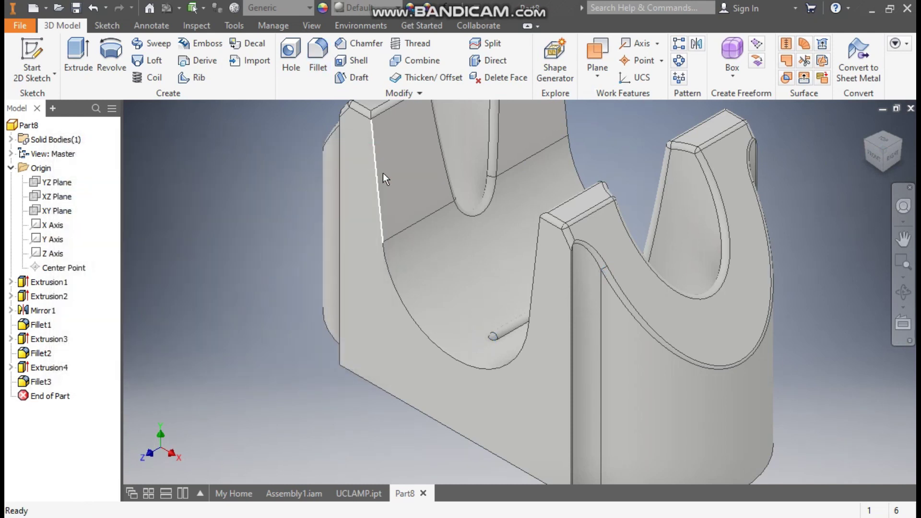
Set up a circular pattern of the rib extrusion and its end fillet around the axis of the opening's curved face
scroll(462, 285, down, 3)
key(F2)
drag(463, 286, 442, 309)
key(Escape)
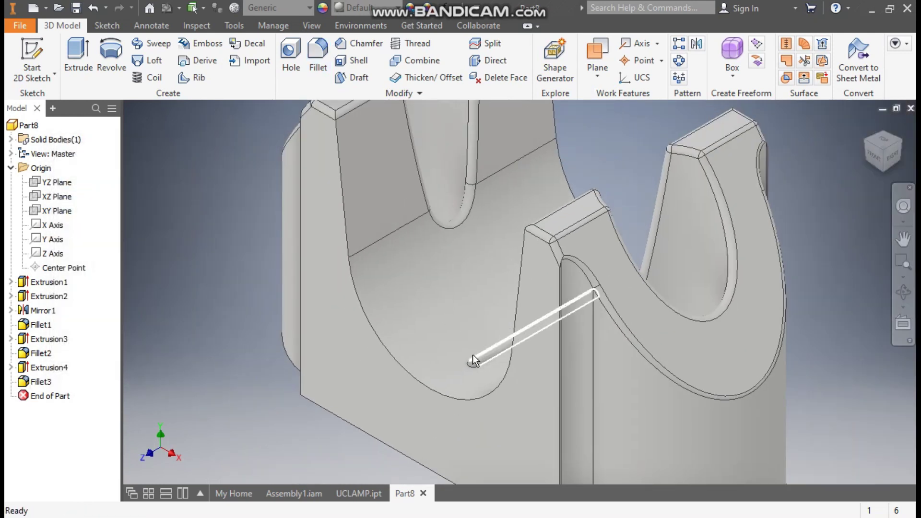
click(679, 60)
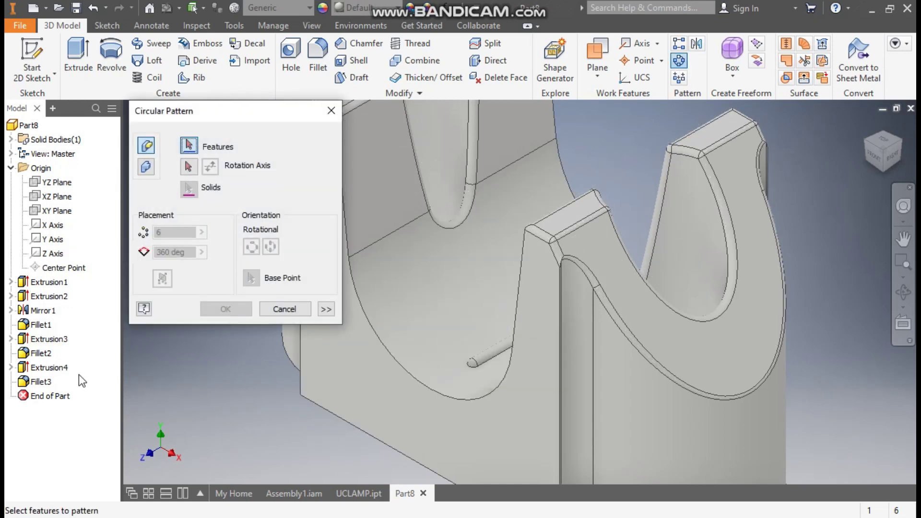
click(64, 368)
click(45, 381)
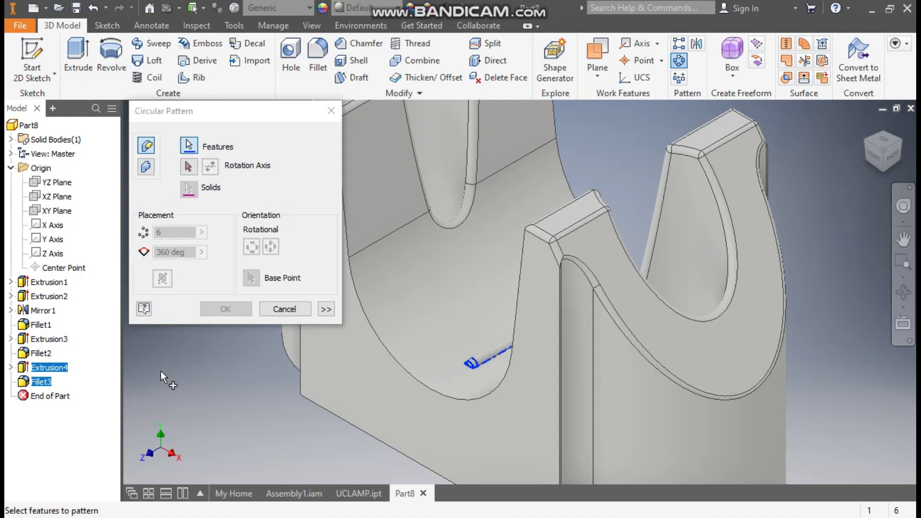
click(189, 167)
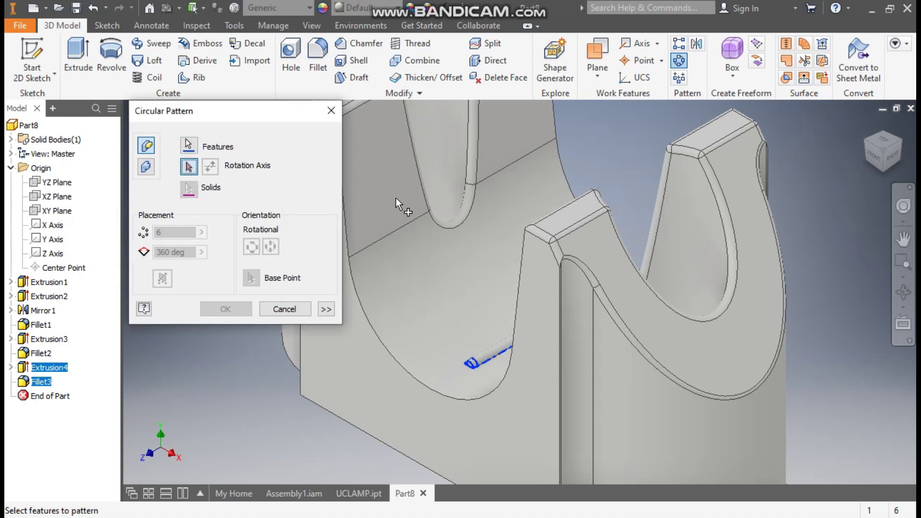
click(419, 238)
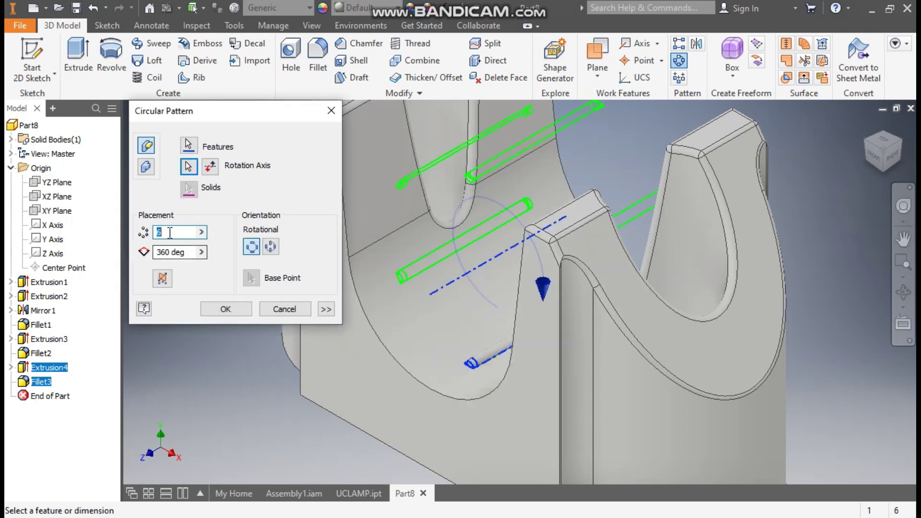
Set the circular pattern to 8 occurrences over 60 degrees and create it
text(8)
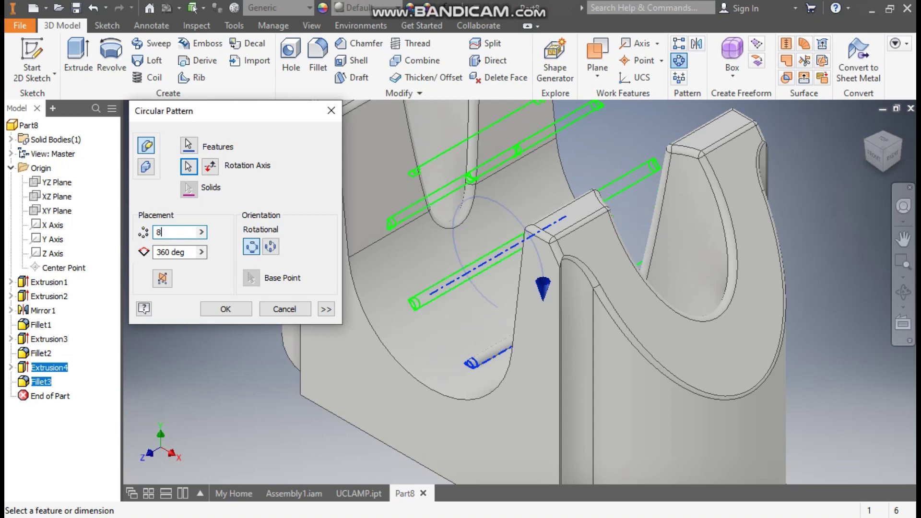
drag(164, 252, 188, 252)
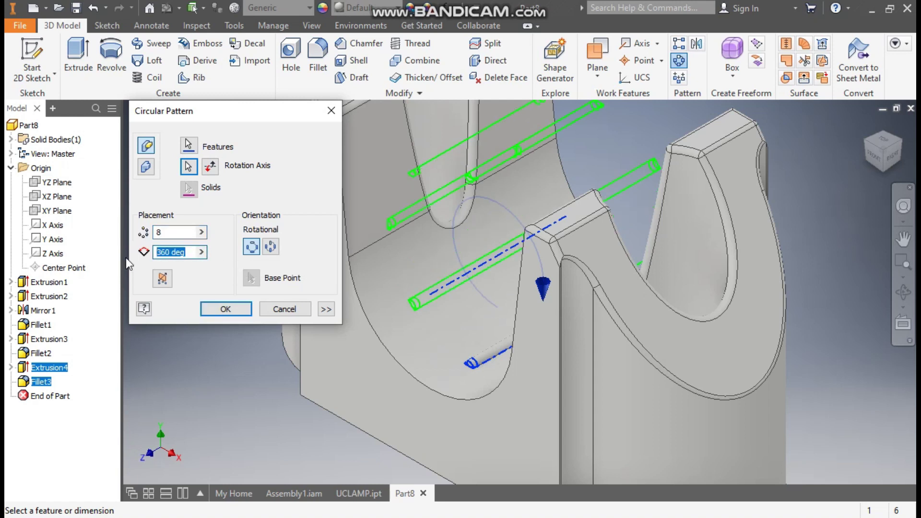
text(60)
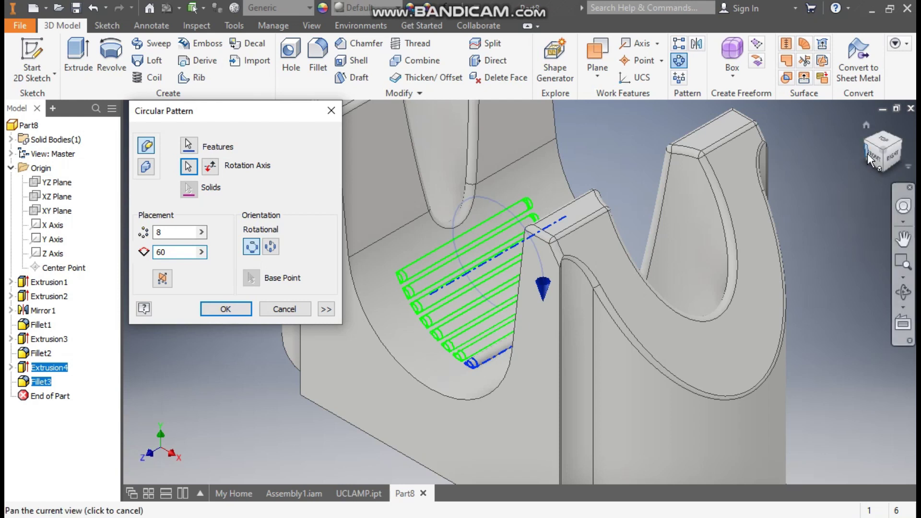
shift+middle_drag(781, 249, 821, 258)
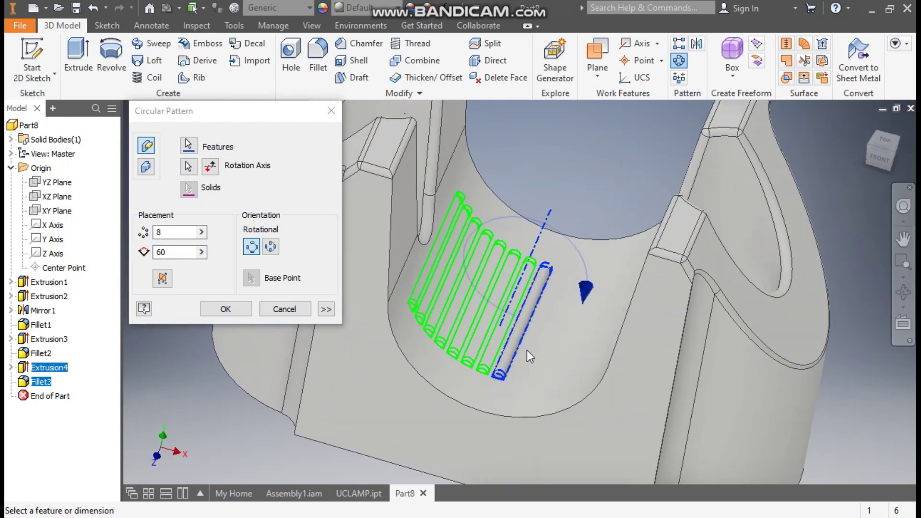
click(226, 309)
Mirror the rib, its end fillet and the circular pattern about the YZ Plane
scroll(467, 326, down, 2)
middle_drag(467, 327, 504, 319)
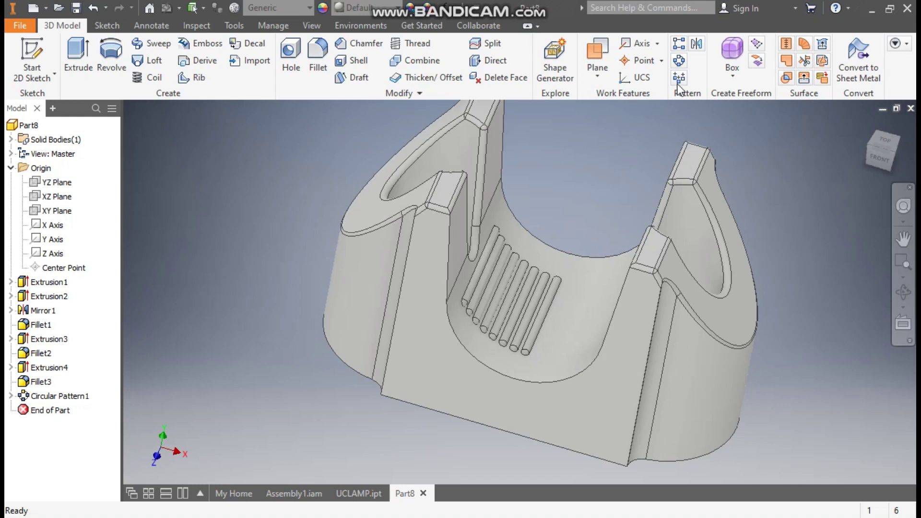
click(697, 44)
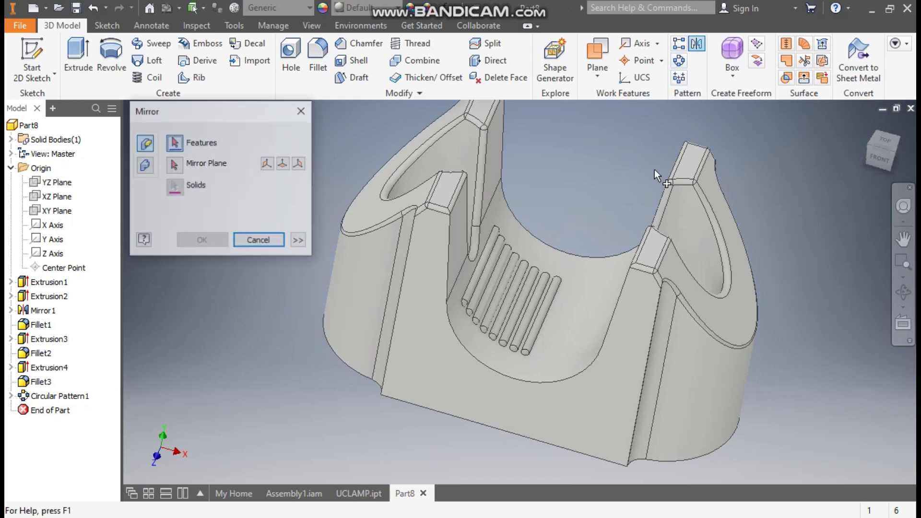
shift+click(61, 396)
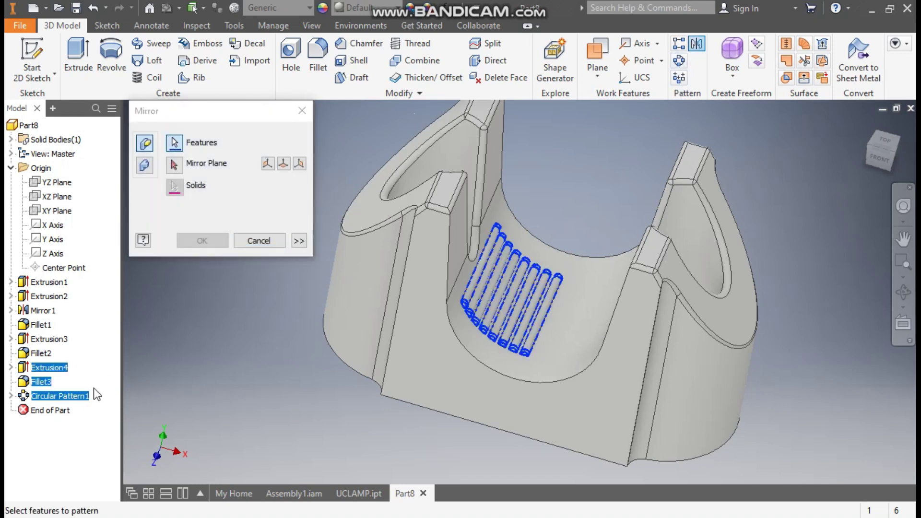
click(175, 164)
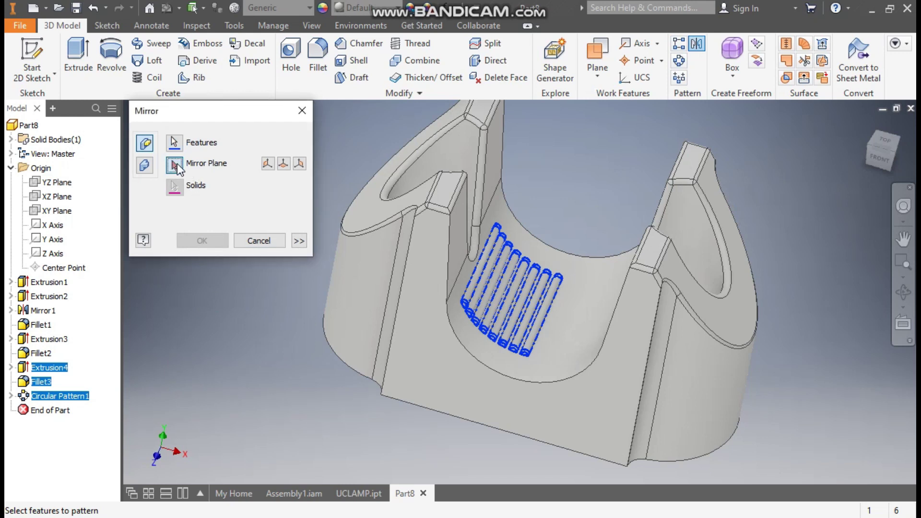
click(59, 182)
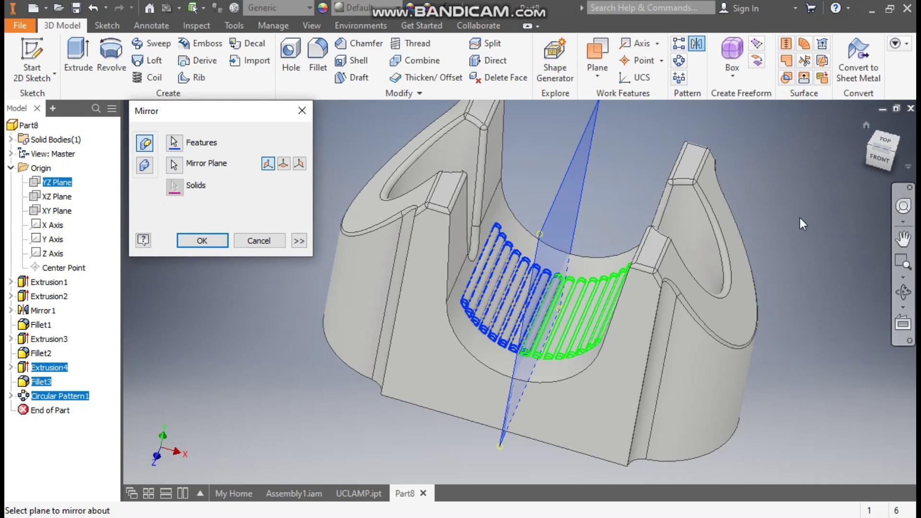
shift+middle_drag(790, 231, 694, 317)
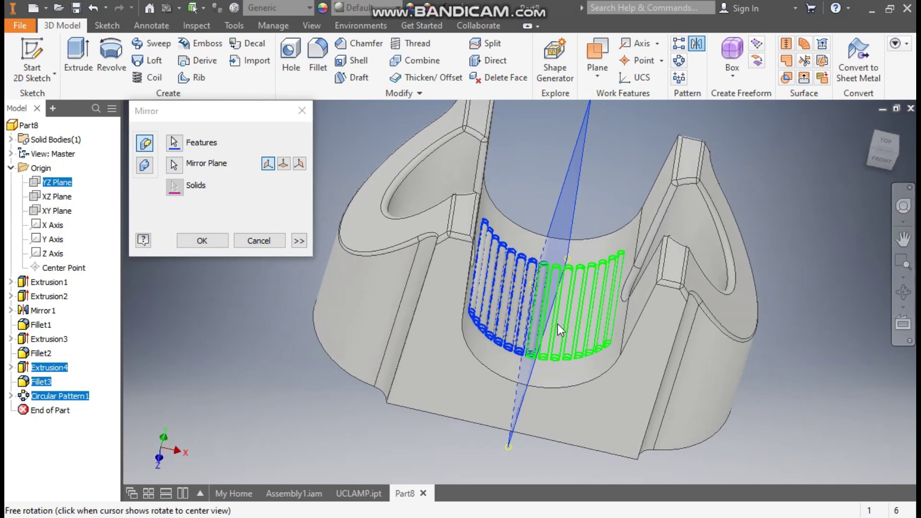
click(214, 244)
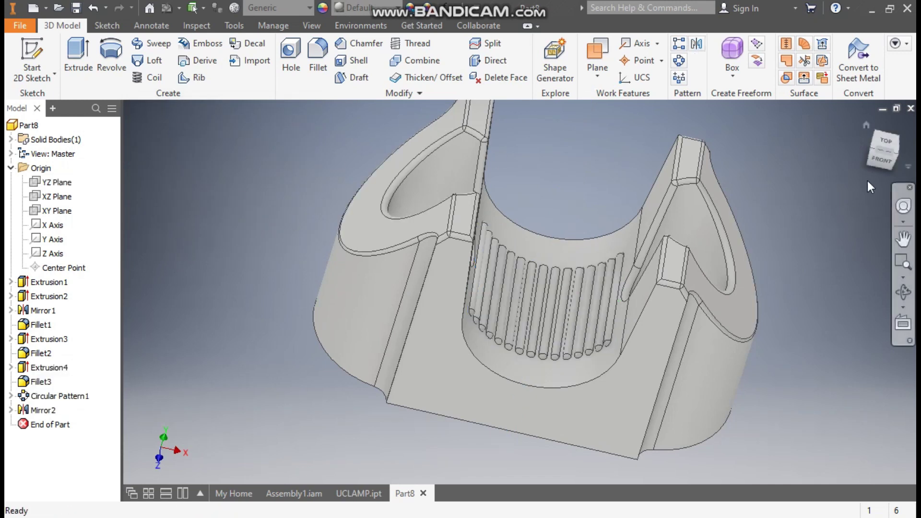
Start a new sketch on the flat bottom face of the saddle block
click(884, 157)
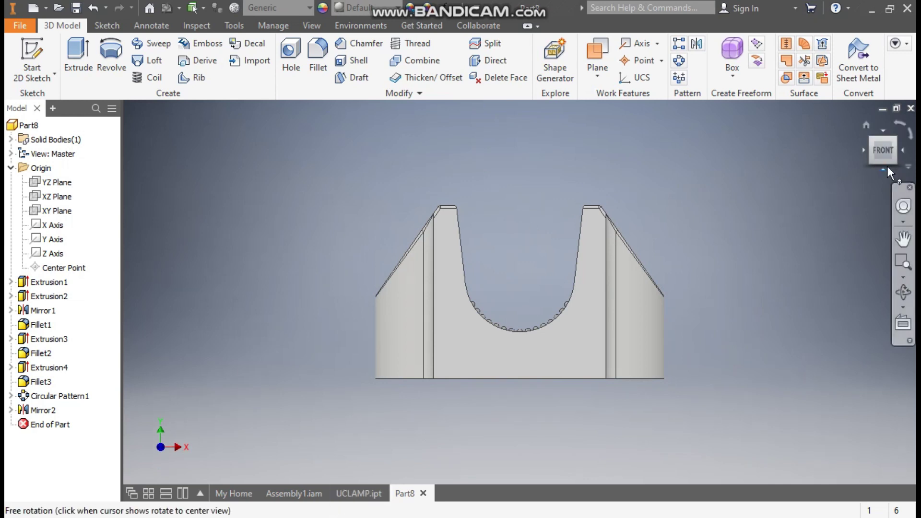
click(885, 168)
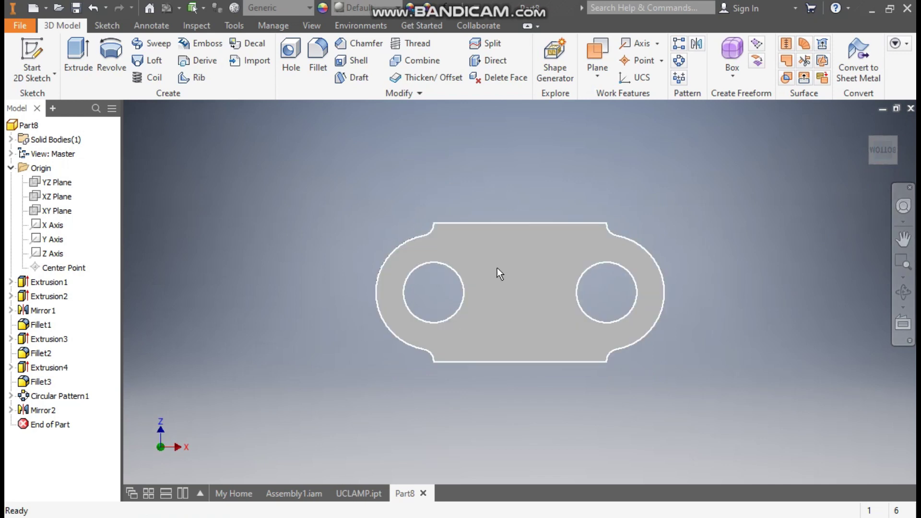
click(497, 267)
click(605, 257)
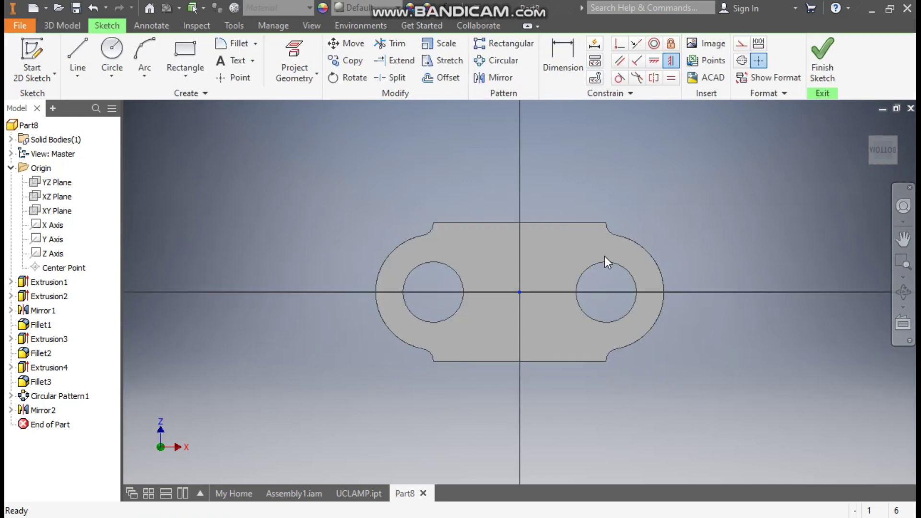
Sketch a vertical centre-to-centre slot about 6 mm wide on the bottom face's vertical centreline, between the two holes
click(183, 74)
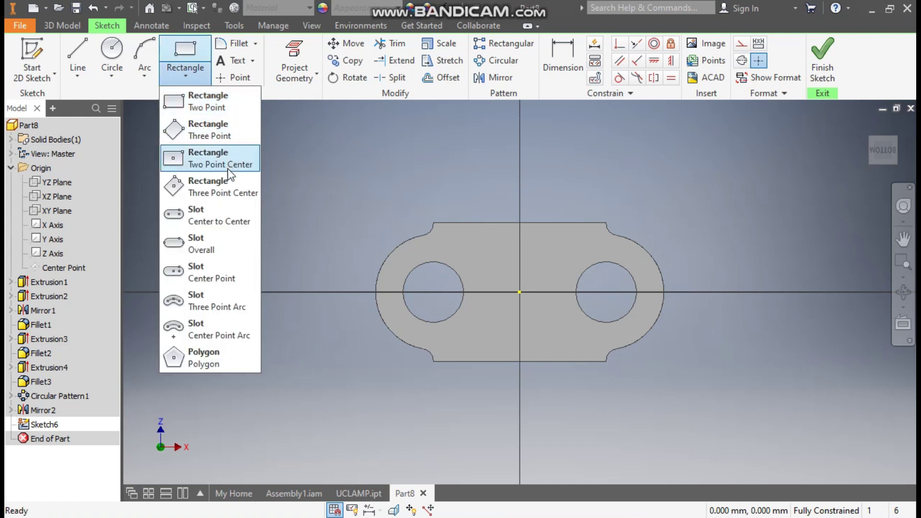
click(227, 217)
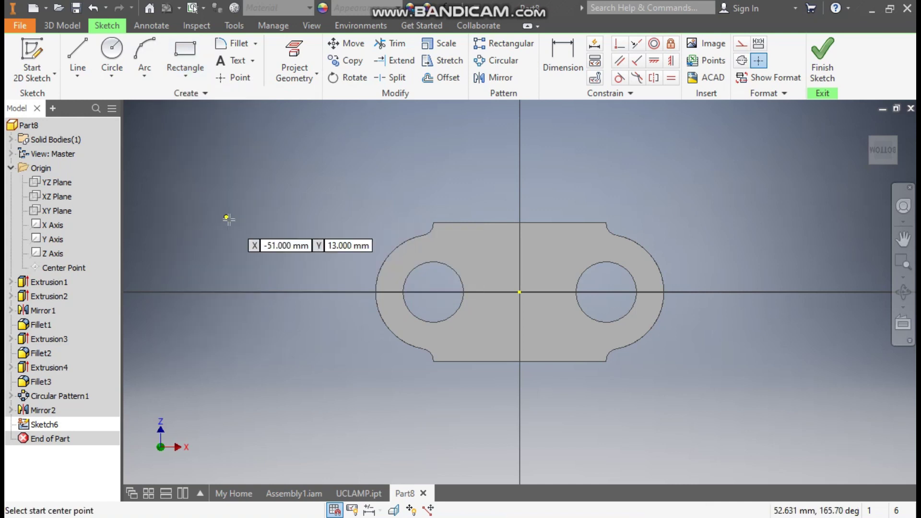
click(519, 257)
click(520, 332)
click(538, 328)
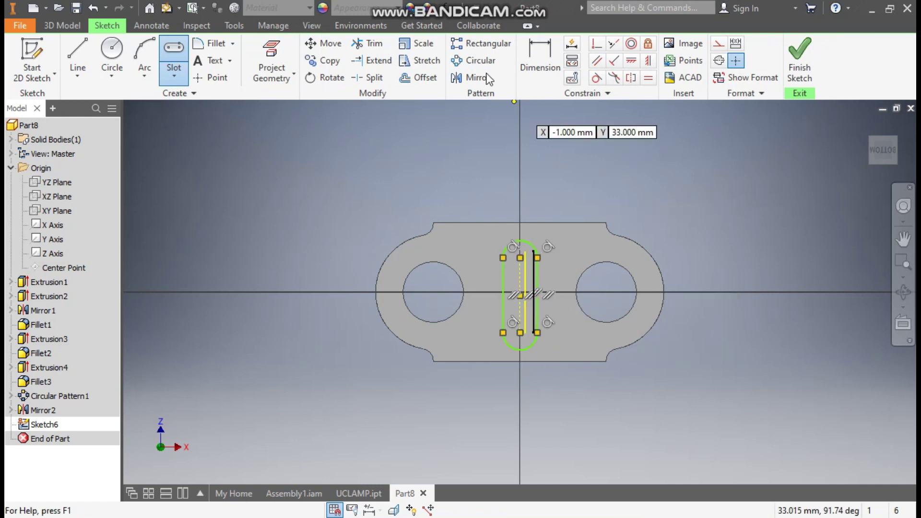
Dimension the slot's width between its two straight sides and set it to 3 mm
click(540, 58)
scroll(529, 301, up, 3)
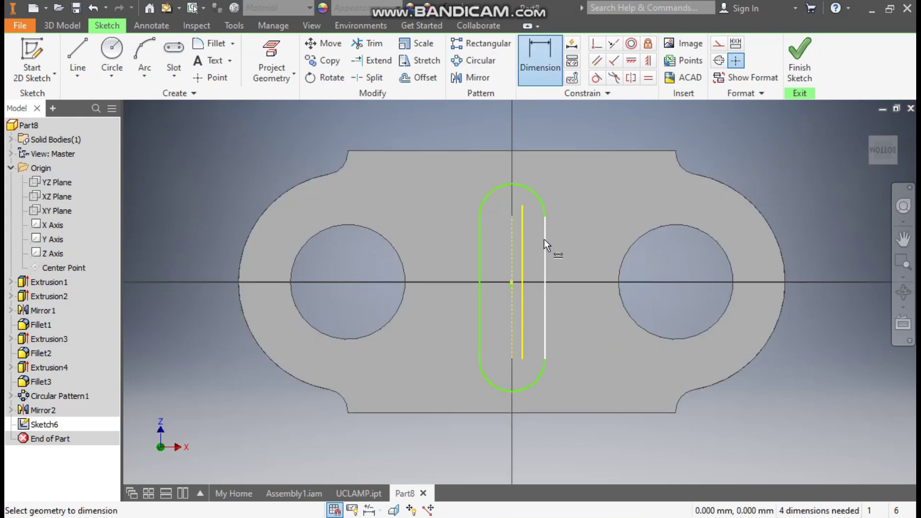
click(544, 240)
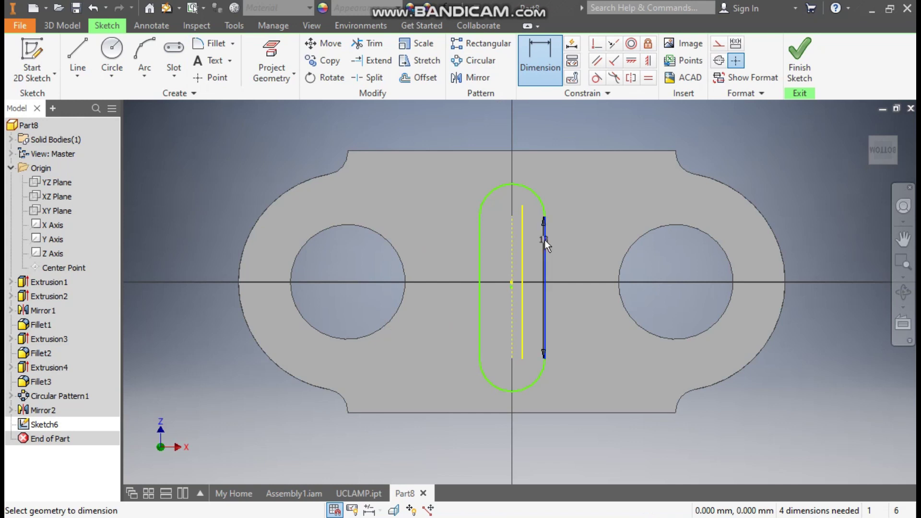
click(480, 255)
click(526, 113)
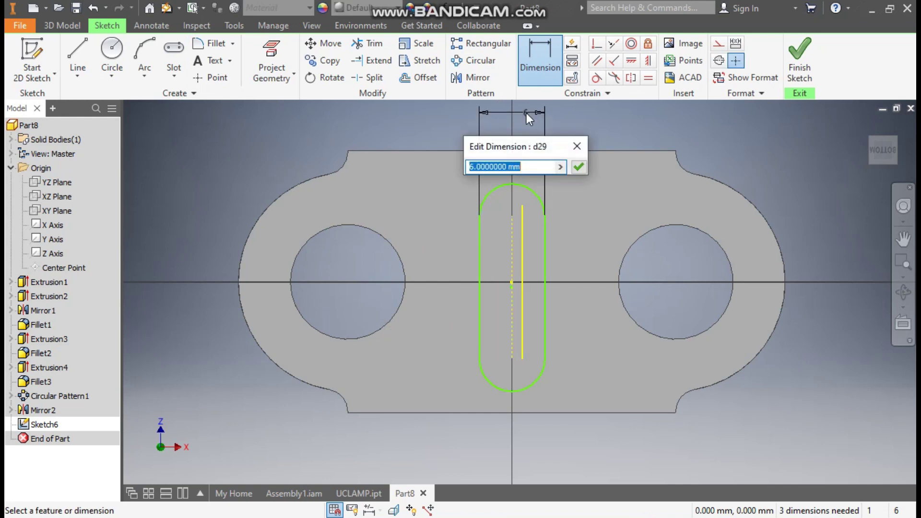
text(3)
key(Return)
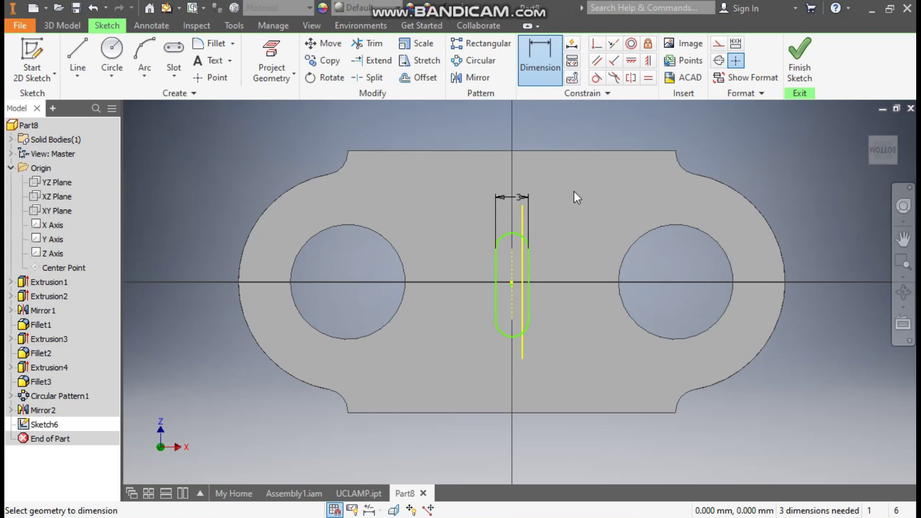
Dimension the slot's centre-to-centre length and set it to 12 mm
click(512, 263)
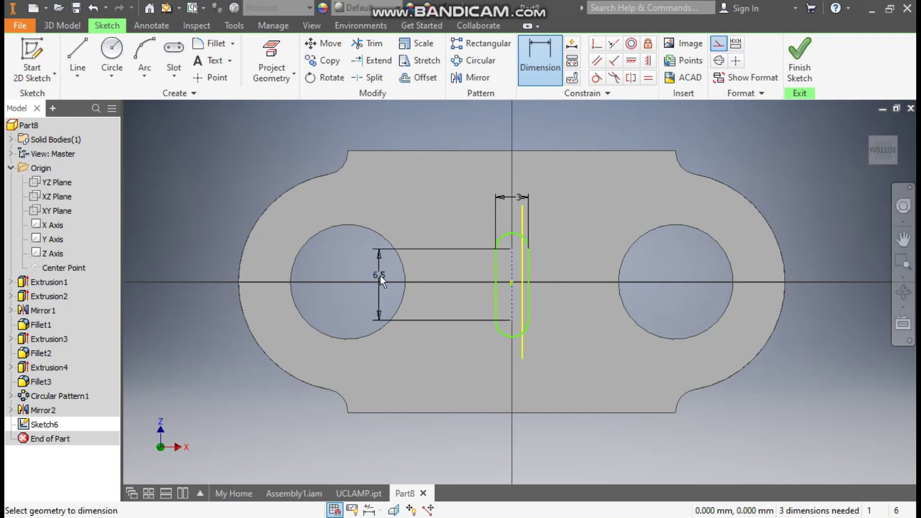
click(380, 275)
text(12)
key(Return)
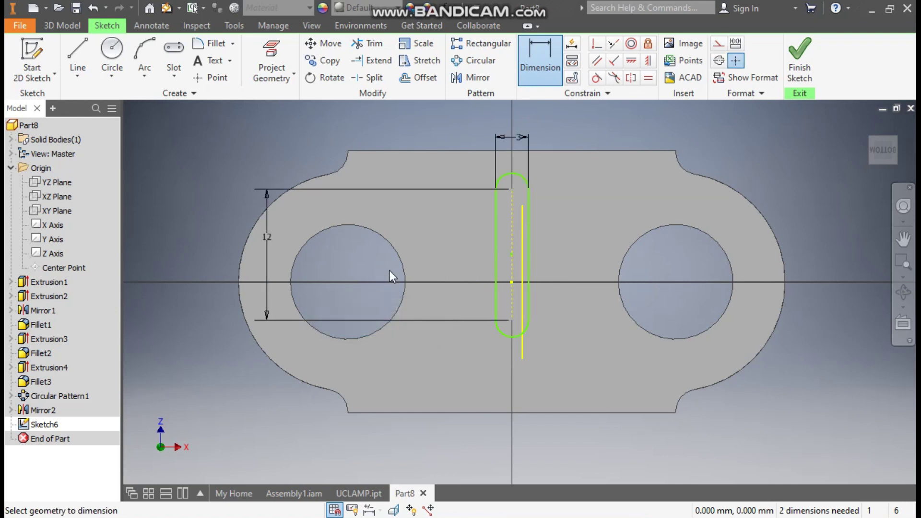
Constrain the slot's midpoint coincident with the sketch origin
click(597, 44)
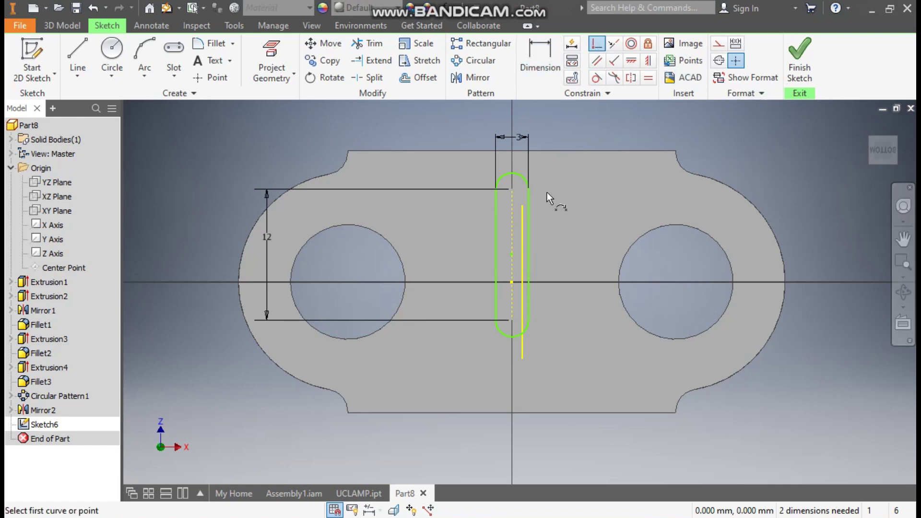
click(517, 254)
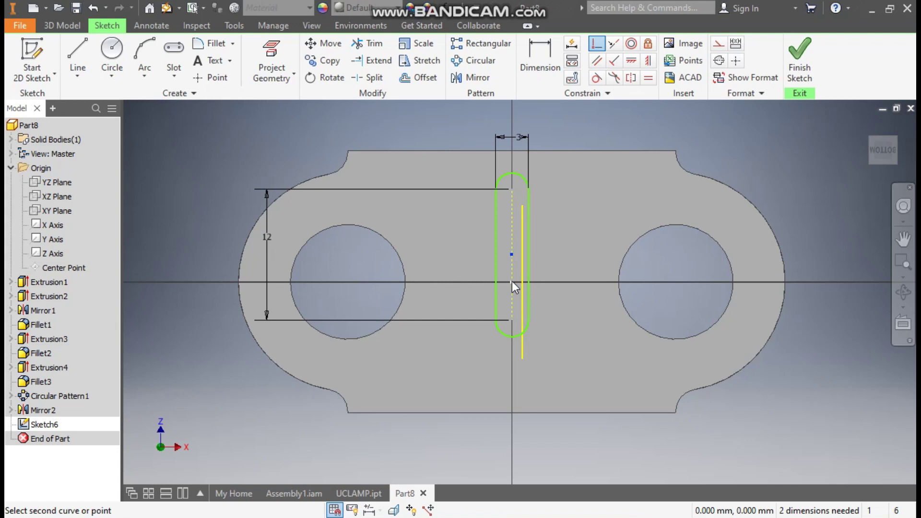
click(511, 282)
Extrude the slot profile as a cut 1.5 mm deep, with the direction reversed into the block
click(61, 26)
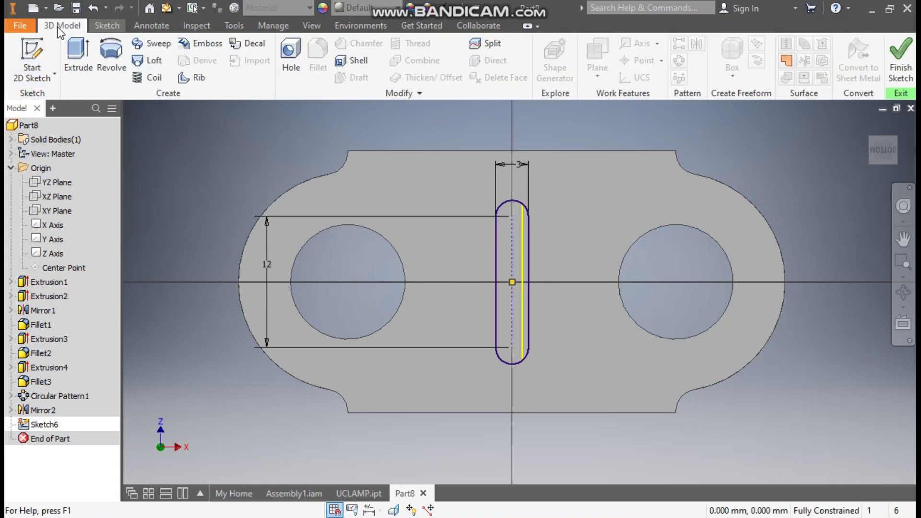
click(77, 59)
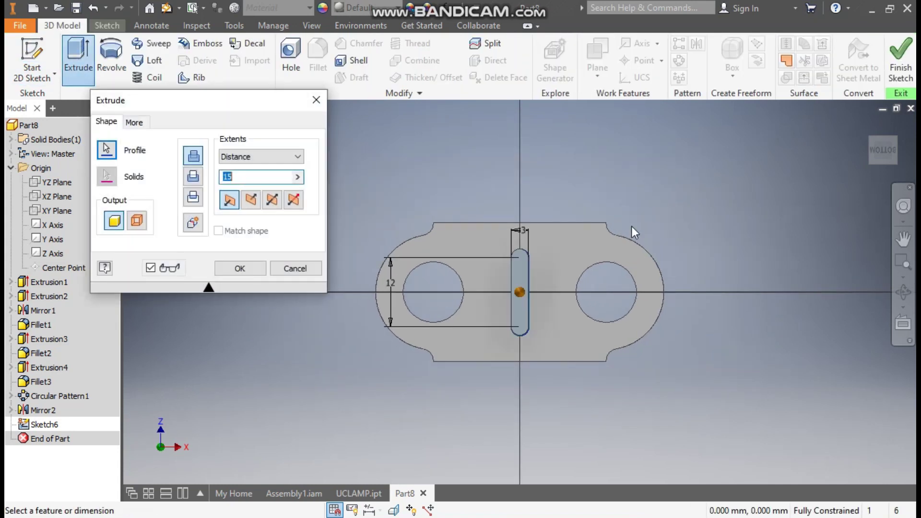
click(872, 145)
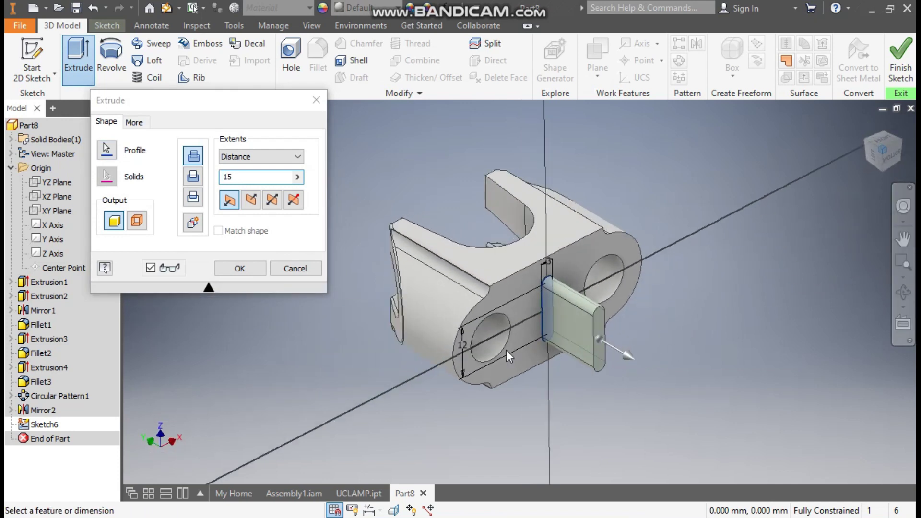
text(1.)
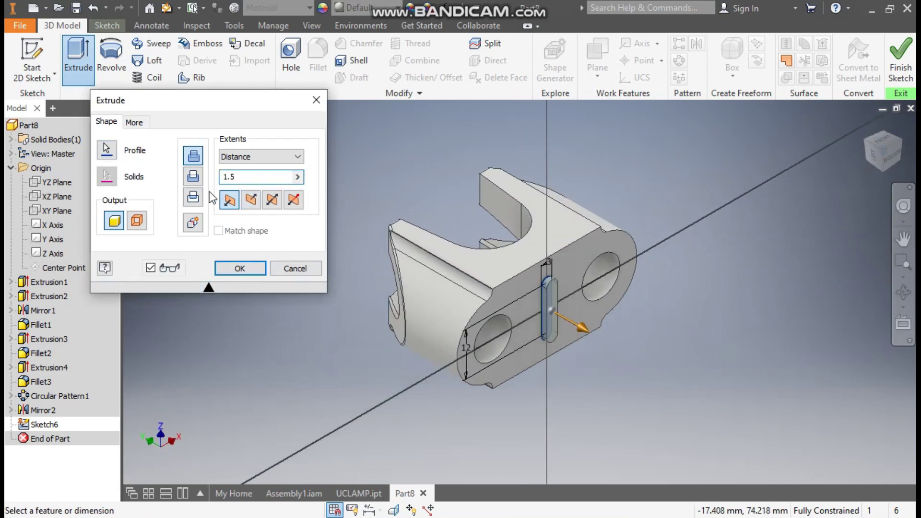
click(194, 177)
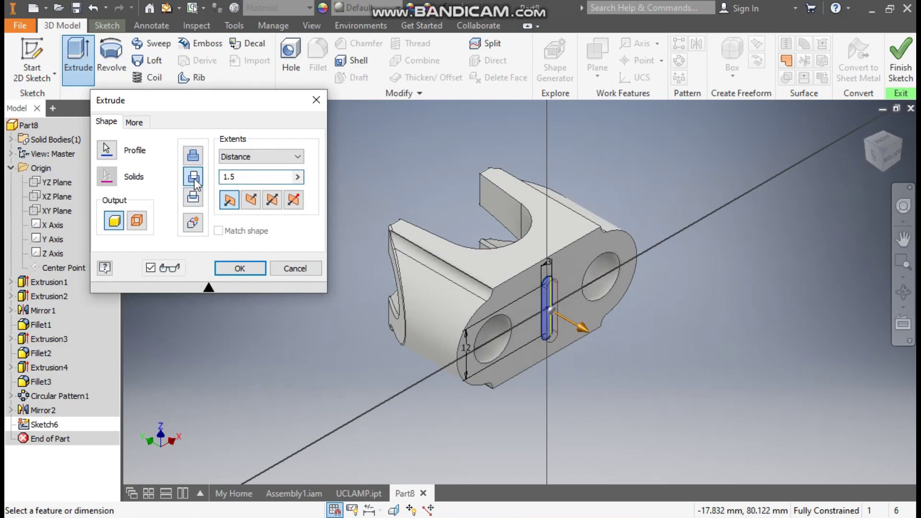
click(245, 268)
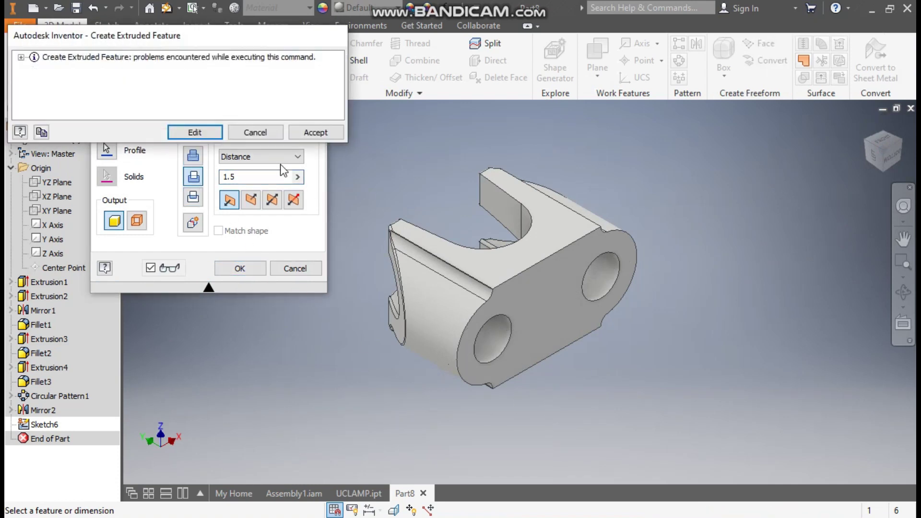
click(186, 130)
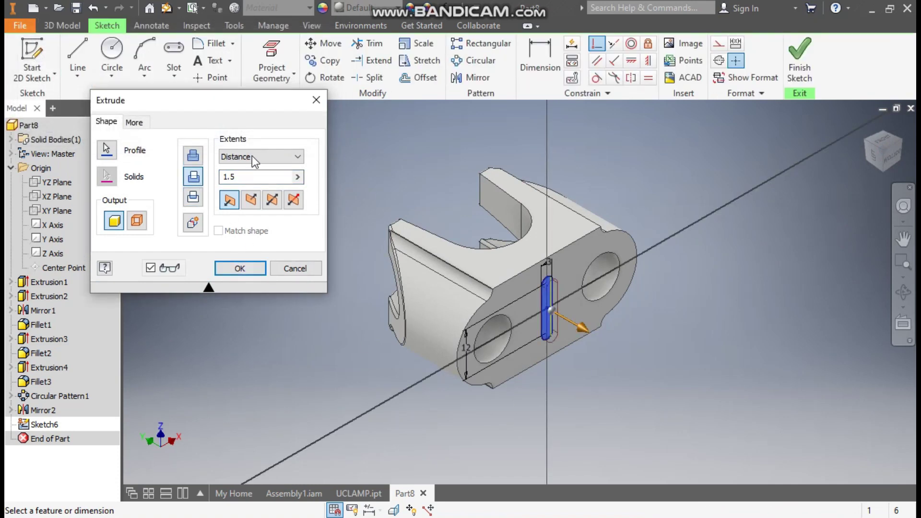
click(252, 200)
scroll(569, 324, up, 3)
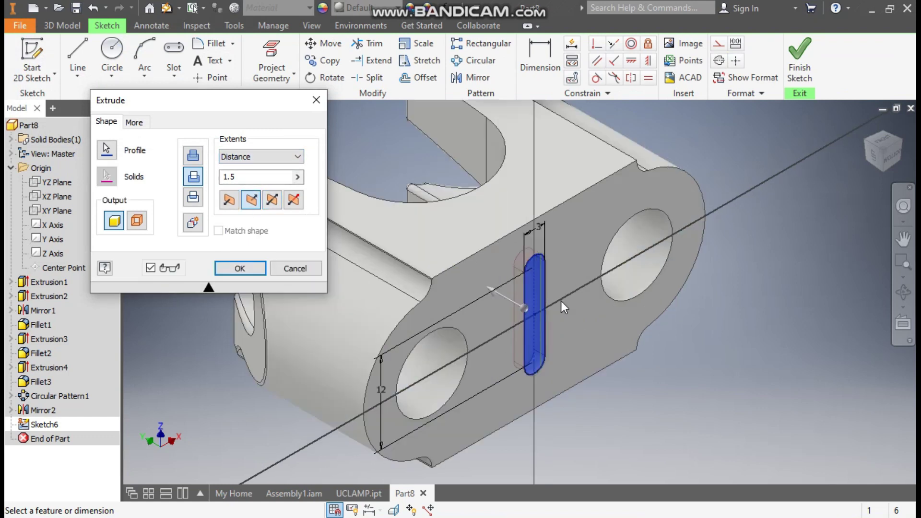
click(235, 268)
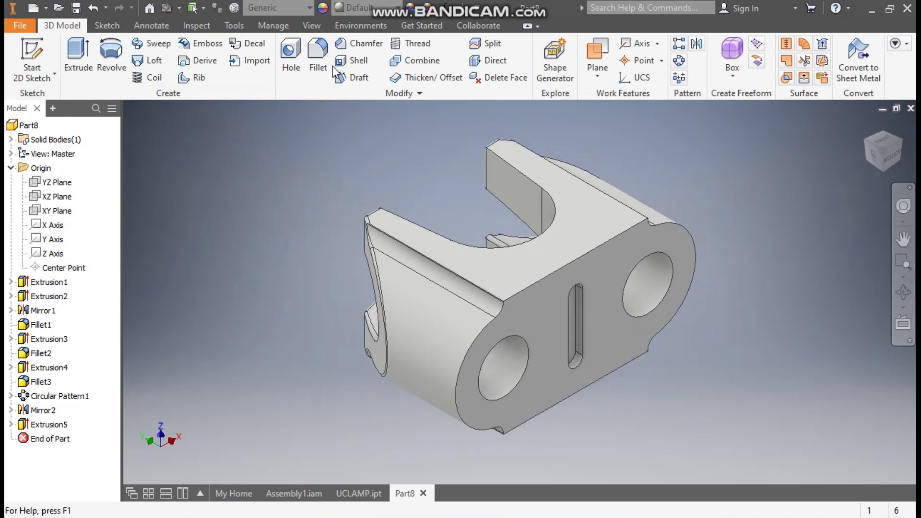
Fillet the bottom face's outer edges, both hole rims and the slot's rim with a 0.5 mm radius
click(313, 53)
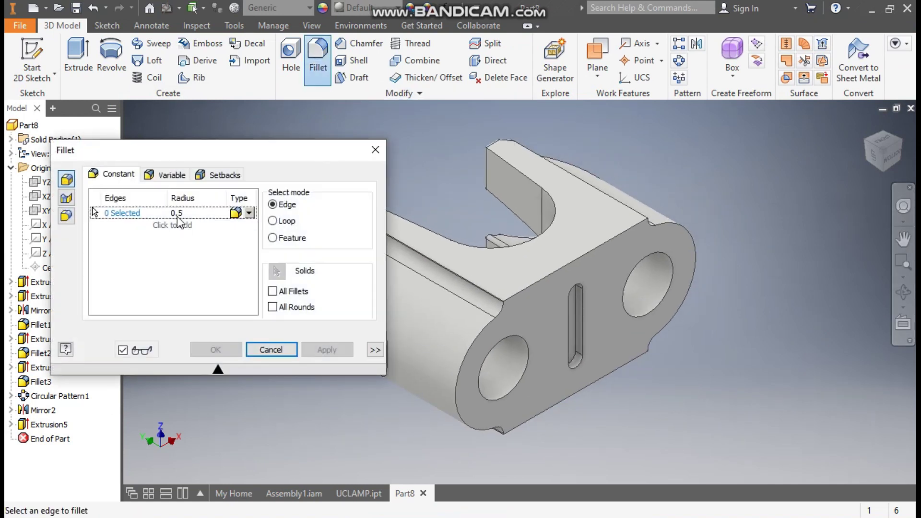
click(583, 254)
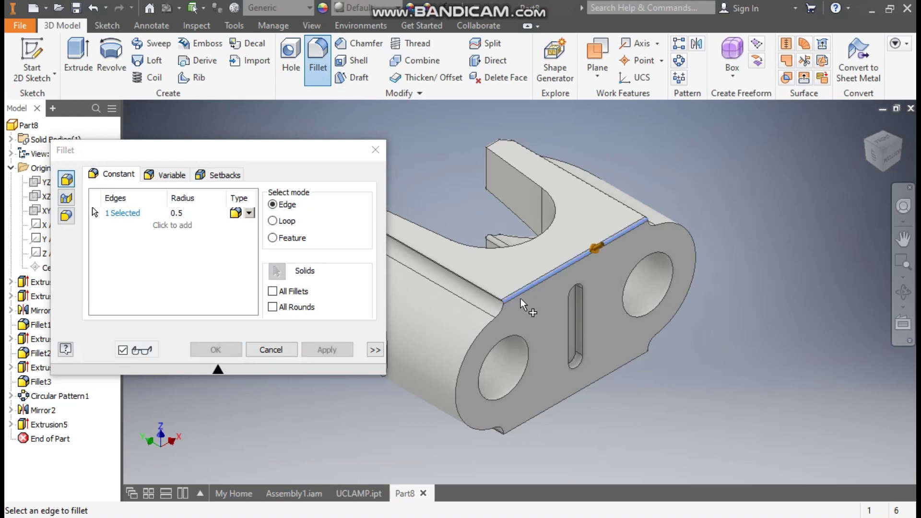
click(500, 314)
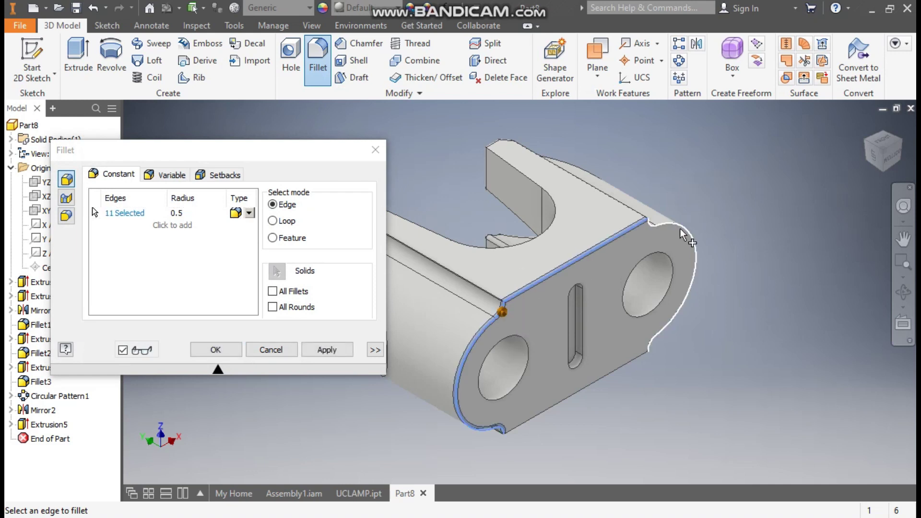
click(670, 265)
click(577, 331)
click(529, 375)
click(552, 405)
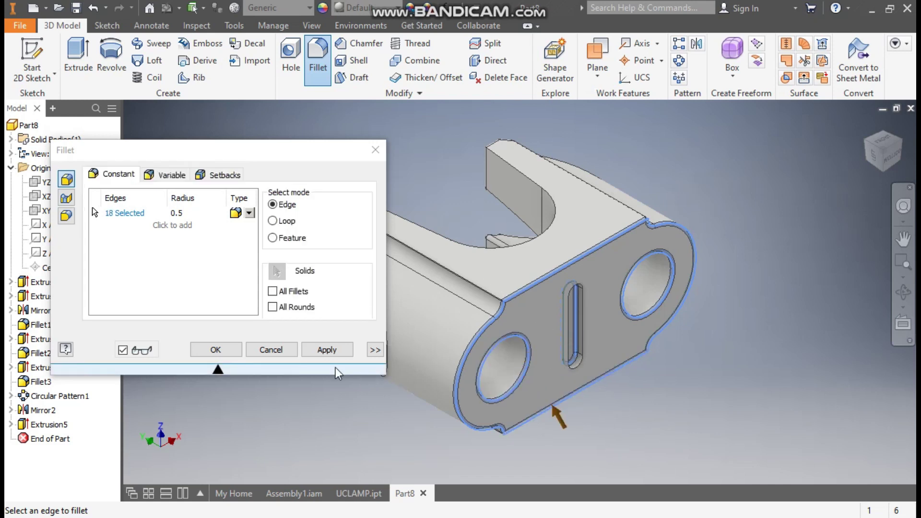
click(229, 352)
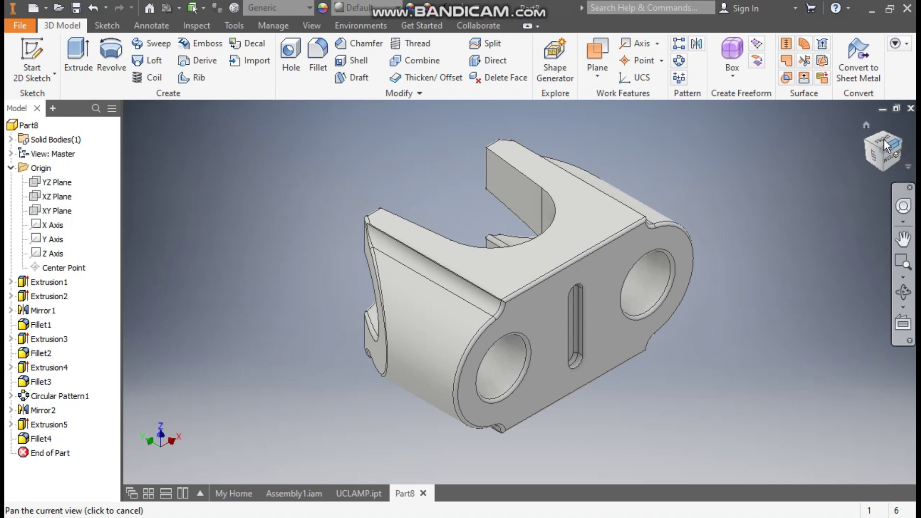
Apply the Chrome - Polished Black appearance to the whole saddle block
click(868, 127)
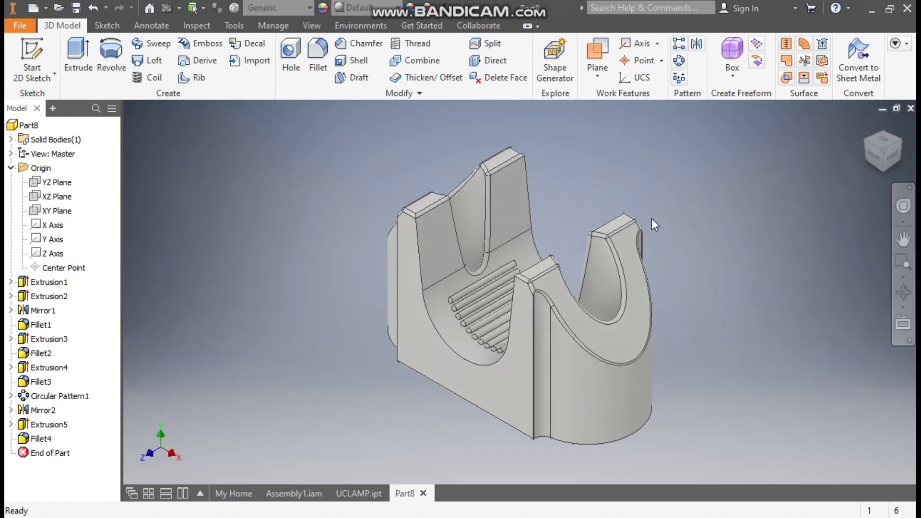
click(355, 7)
scroll(398, 211, down, 3)
scroll(398, 211, up, 6)
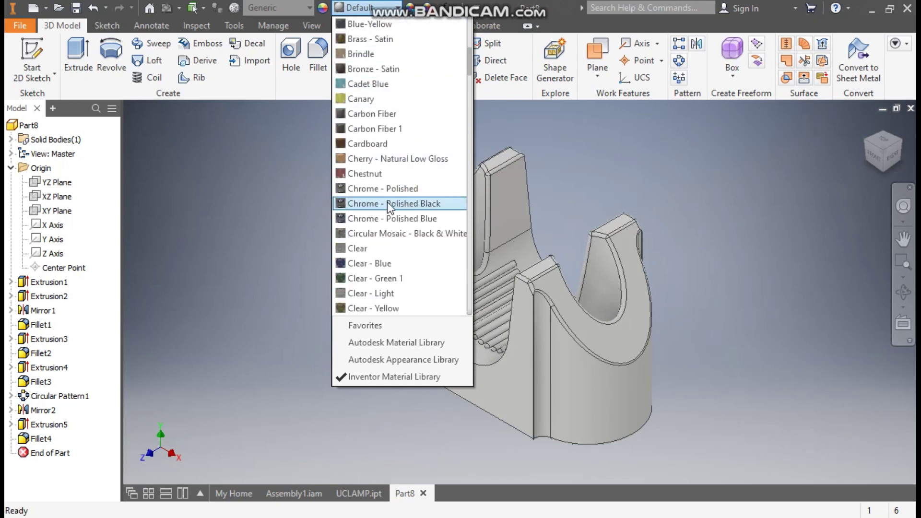
click(387, 203)
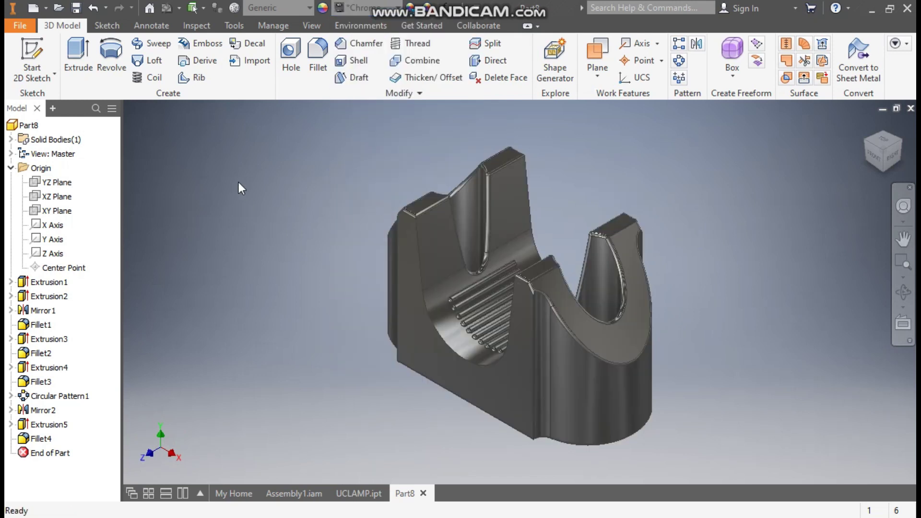
Save the part as CLAMP ADAPTOR in the ASSY folder
click(76, 8)
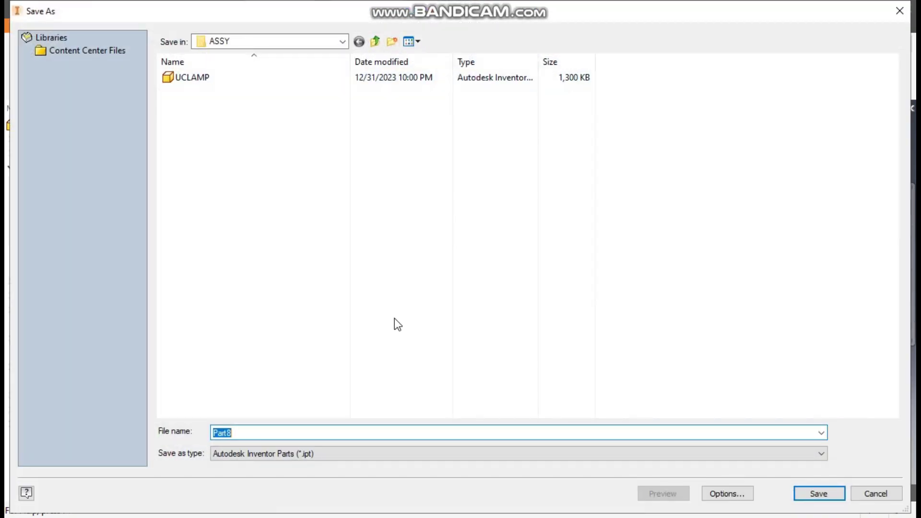
text(C)
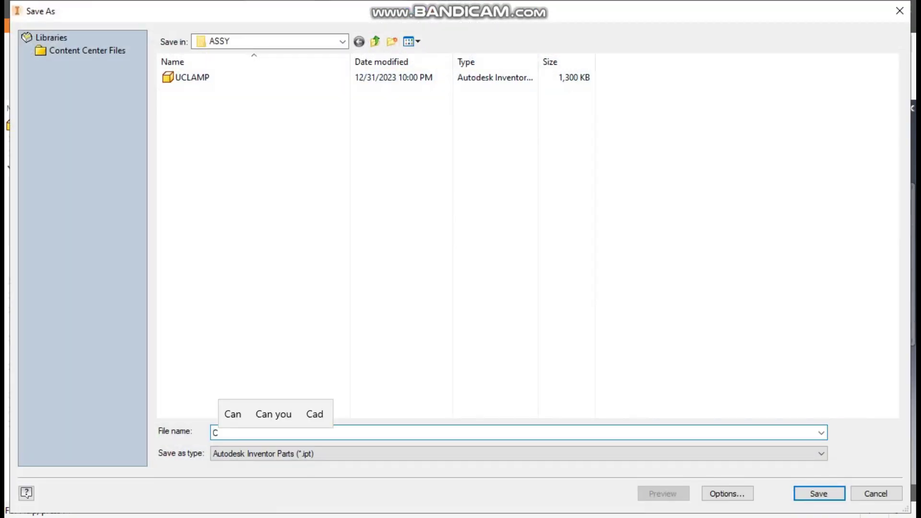
text(LAMP )
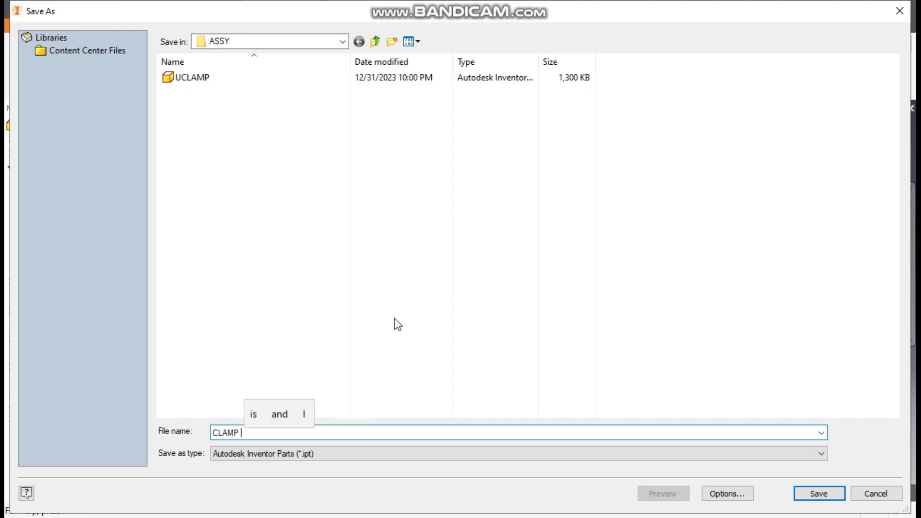
text(ADAPTOR)
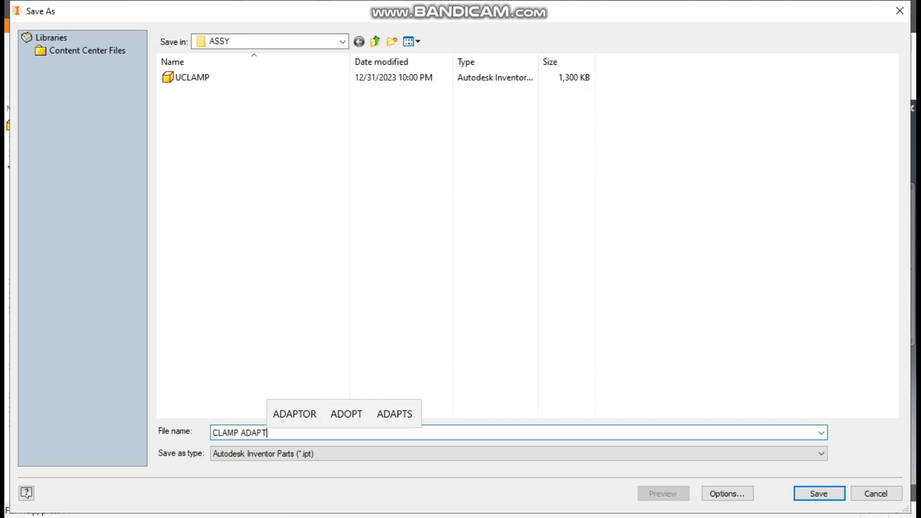
click(821, 495)
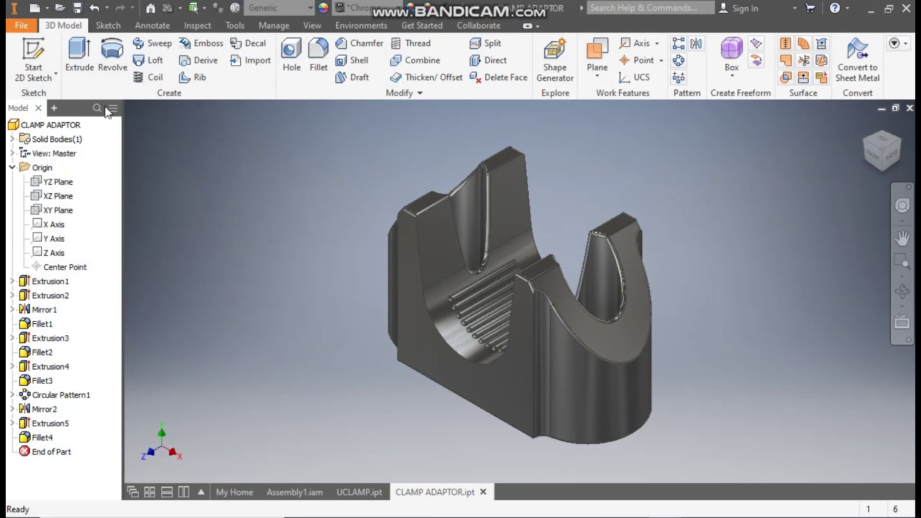
Create a new assembly from the metric Standard (mm).iam template
click(34, 8)
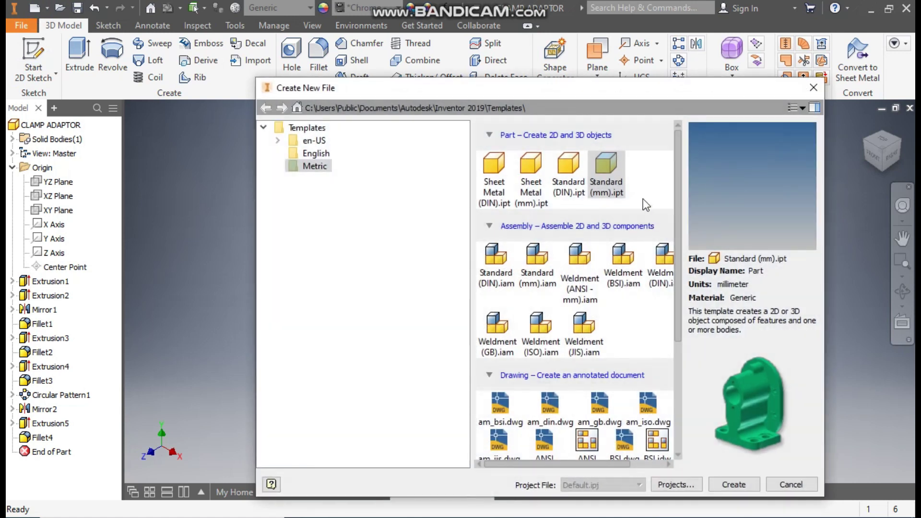
click(542, 257)
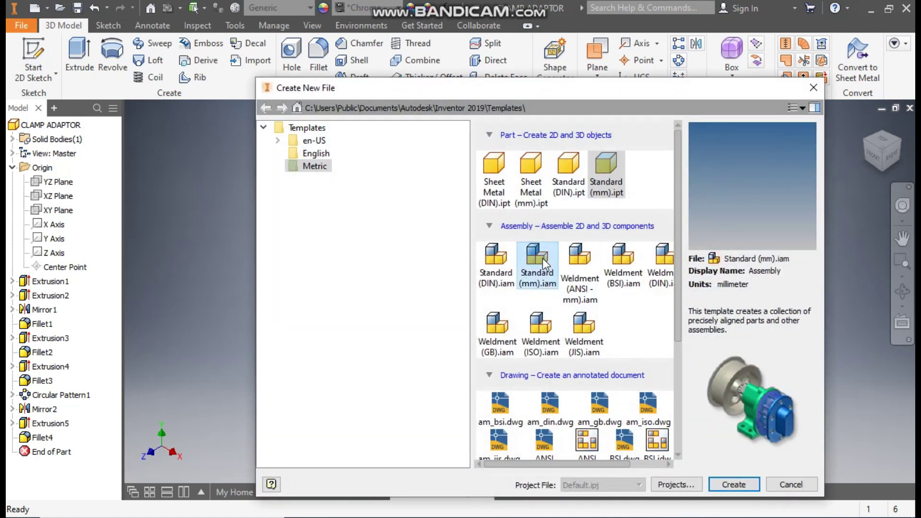
click(734, 484)
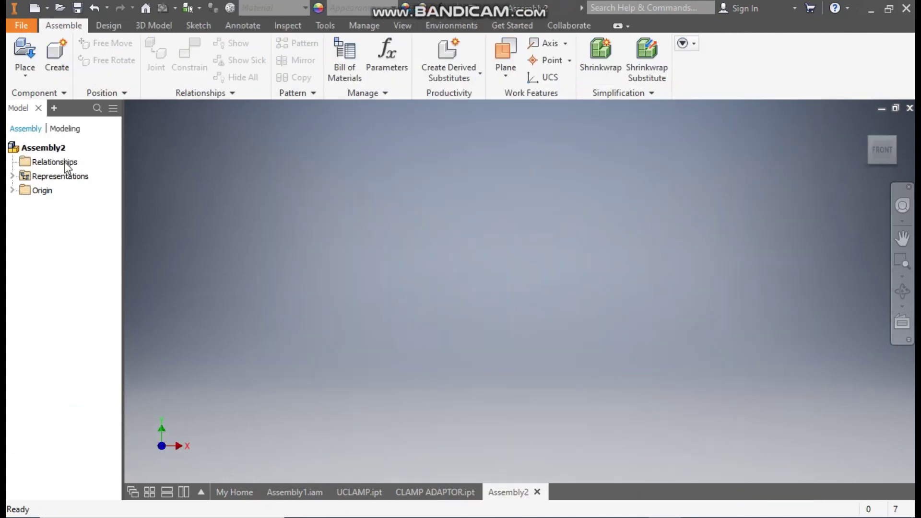
Place one CLAMP ADAPTOR part from the ASSY folder into the assembly
click(25, 55)
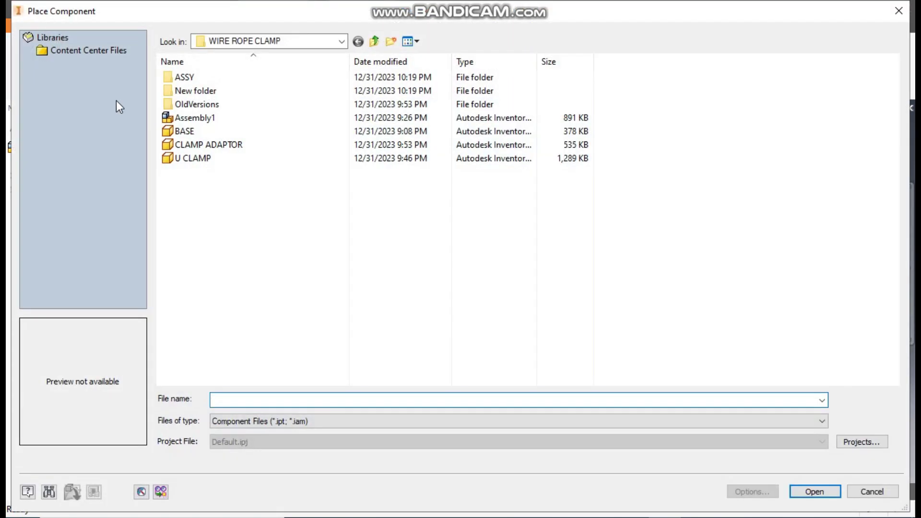
click(208, 79)
double_click(209, 80)
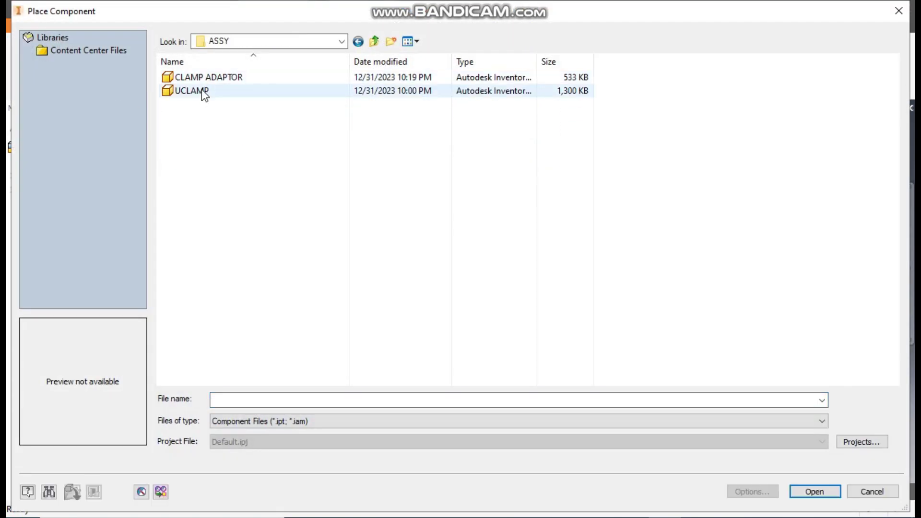
click(203, 76)
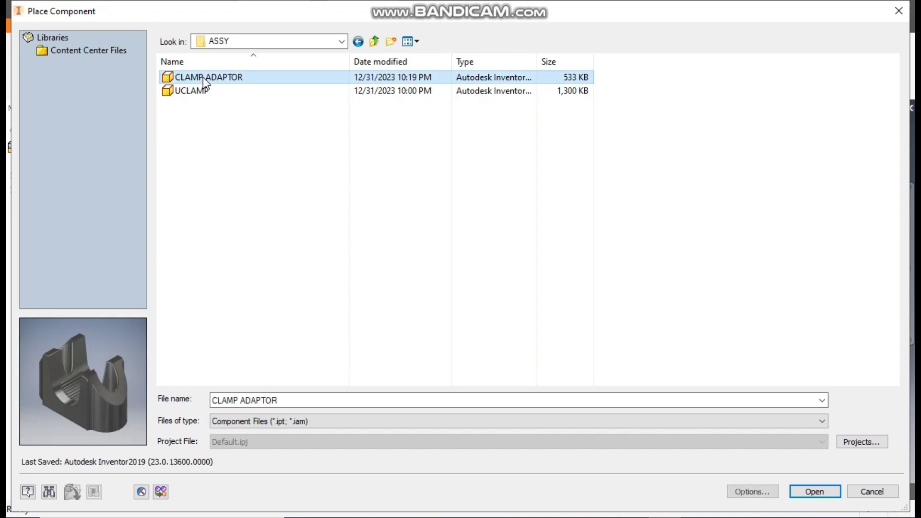
click(816, 490)
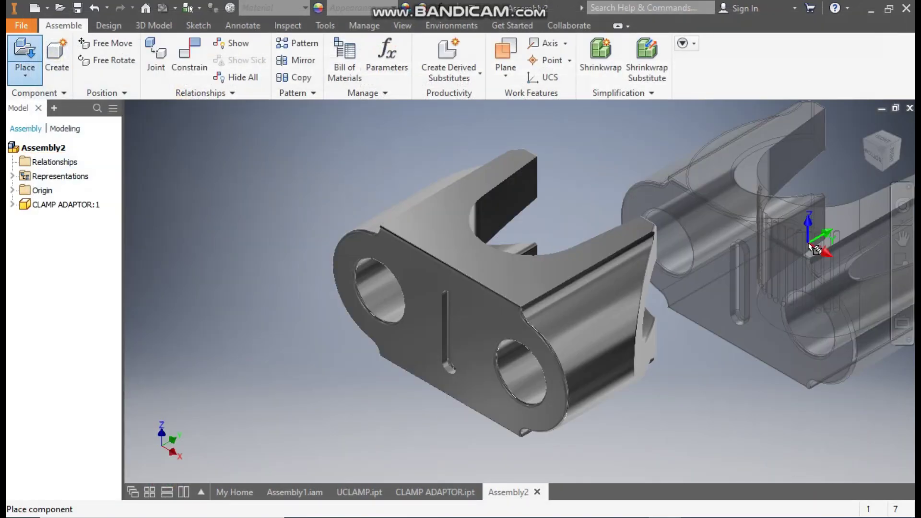
key(Escape)
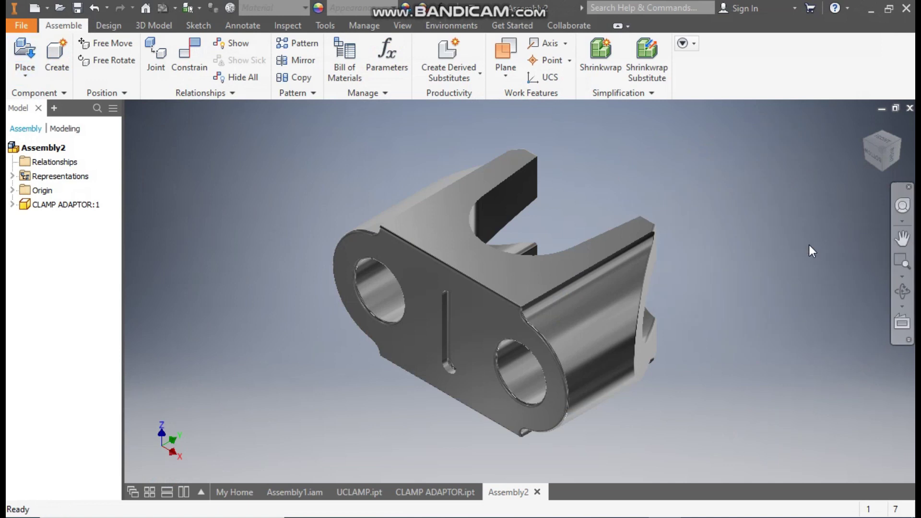
Display the clamp adaptor shaded with visible edges and set the lighting style to Grey Room
mouse_move(749, 292)
shift+middle_down()
mouse_move(643, 257)
mouse_move(730, 292)
mouse_move(761, 287)
shift+middle_up()
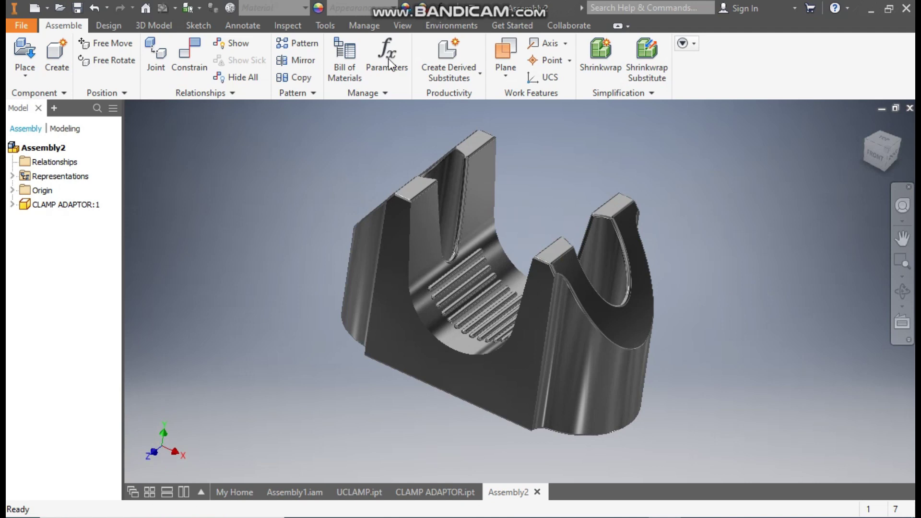
click(406, 26)
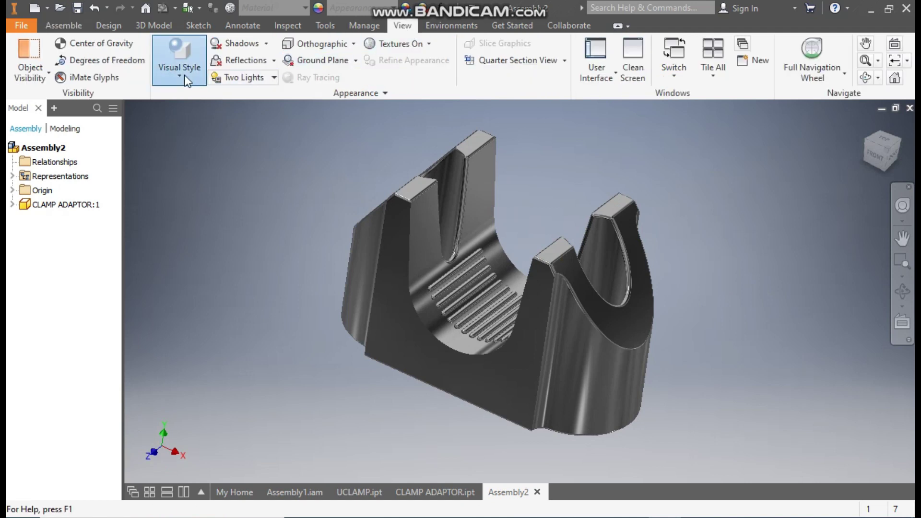
click(184, 75)
click(219, 157)
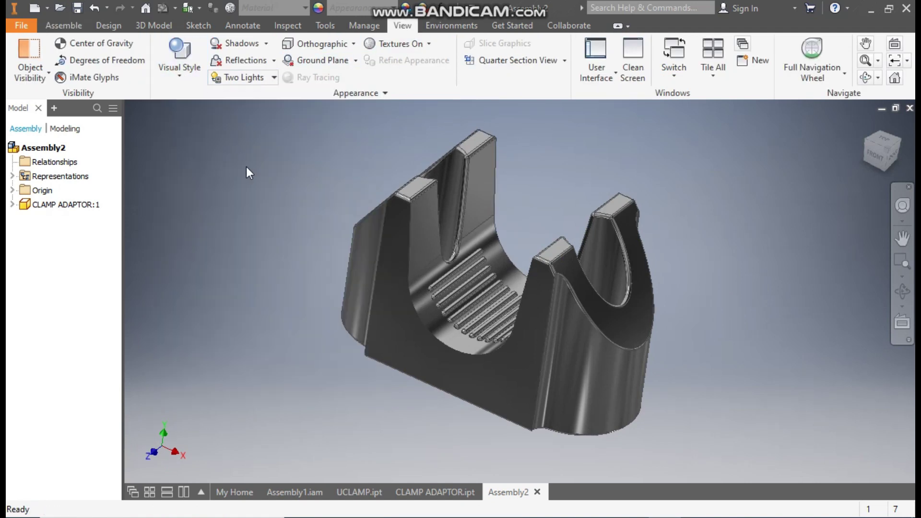
scroll(329, 238, down, 4)
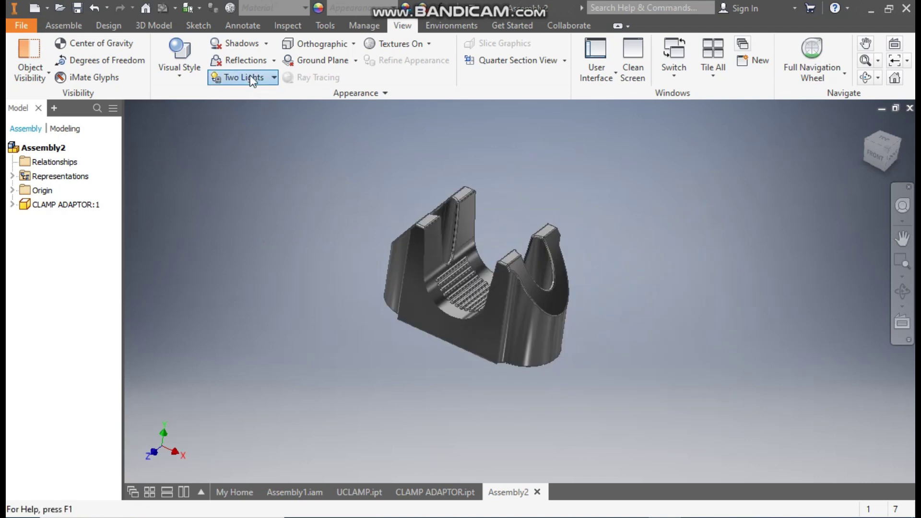
click(252, 80)
click(252, 187)
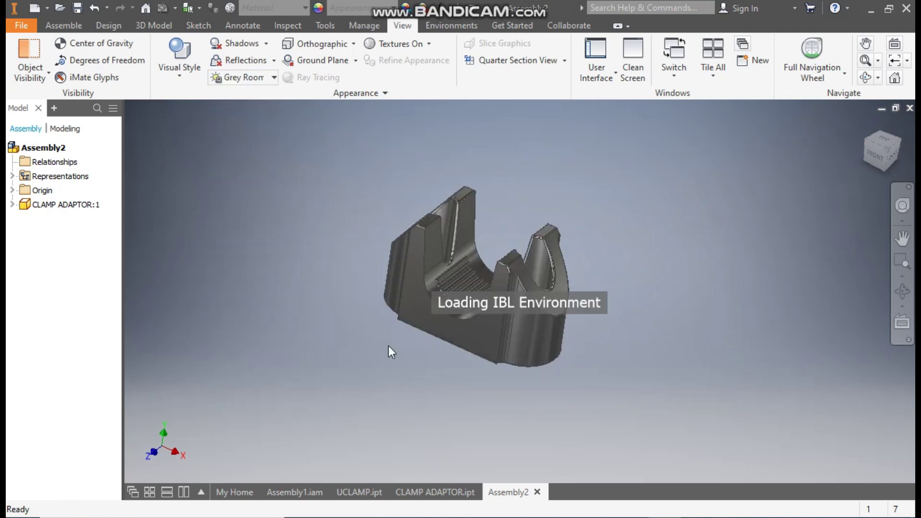
scroll(386, 341, up, 3)
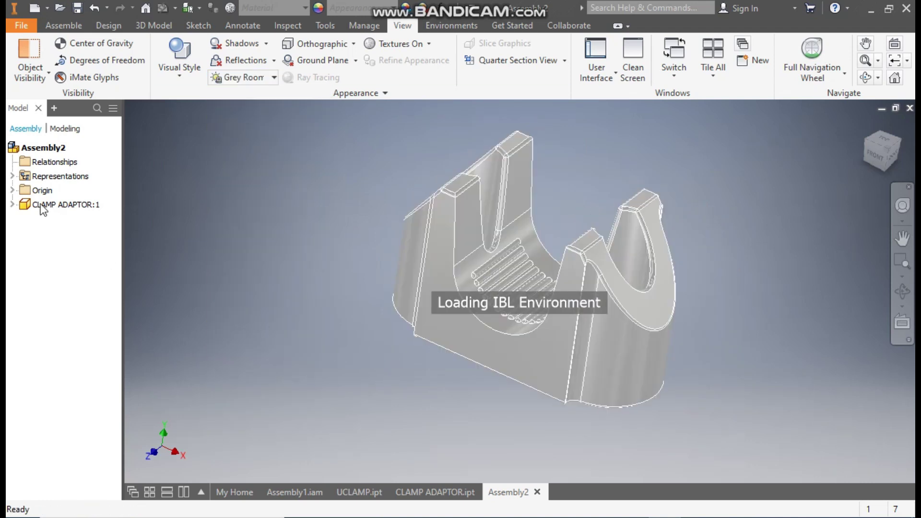
Mate the clamp adaptor's YZ plane to the assembly's YZ plane with a 0 mm offset
click(13, 191)
click(12, 304)
click(24, 319)
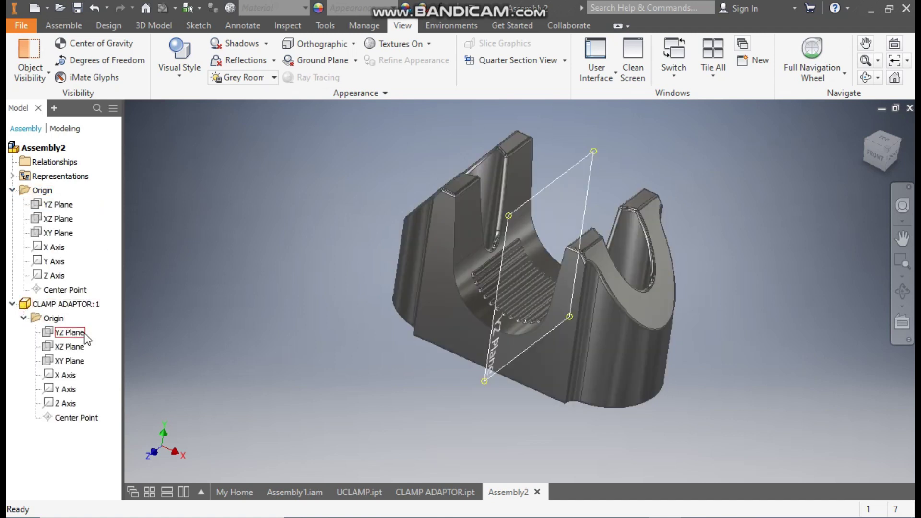
click(65, 29)
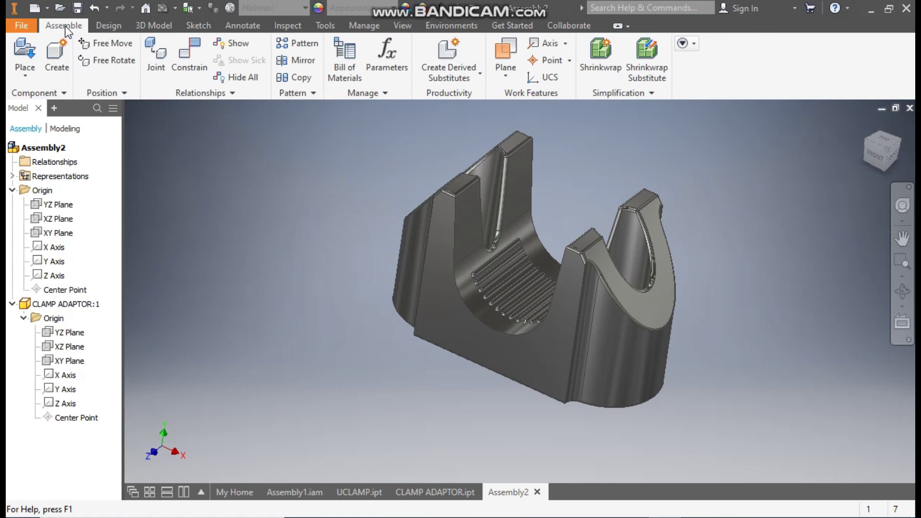
click(203, 66)
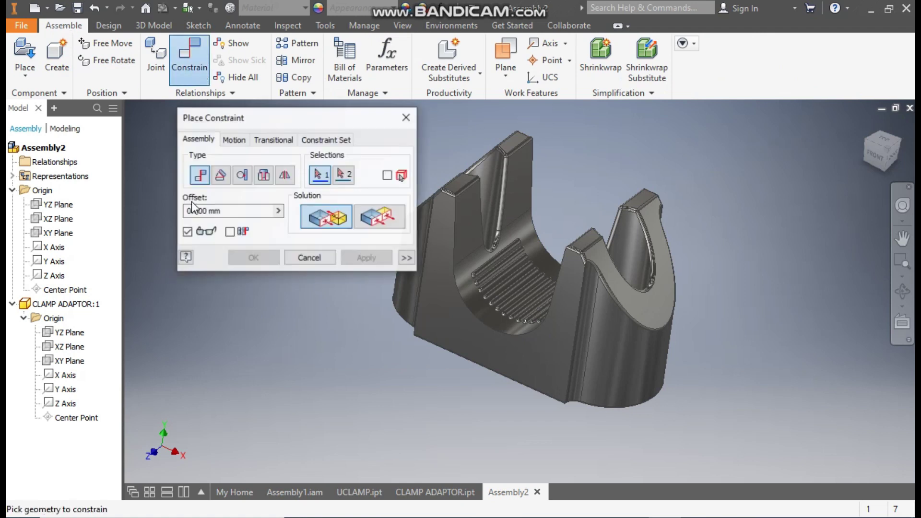
click(56, 205)
click(70, 332)
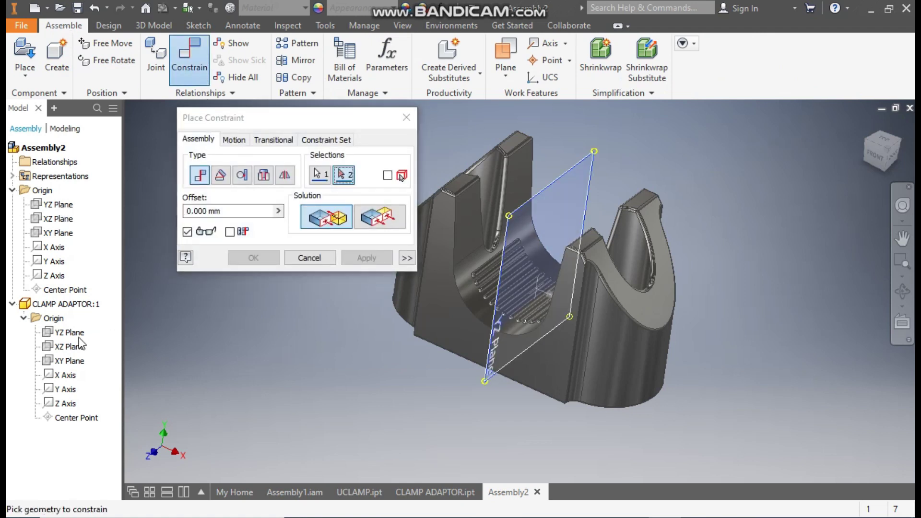
click(366, 258)
Constrain the clamp adaptor's XZ plane flush with the assembly's XZ plane at a 0 mm offset
middle_drag(385, 316, 393, 370)
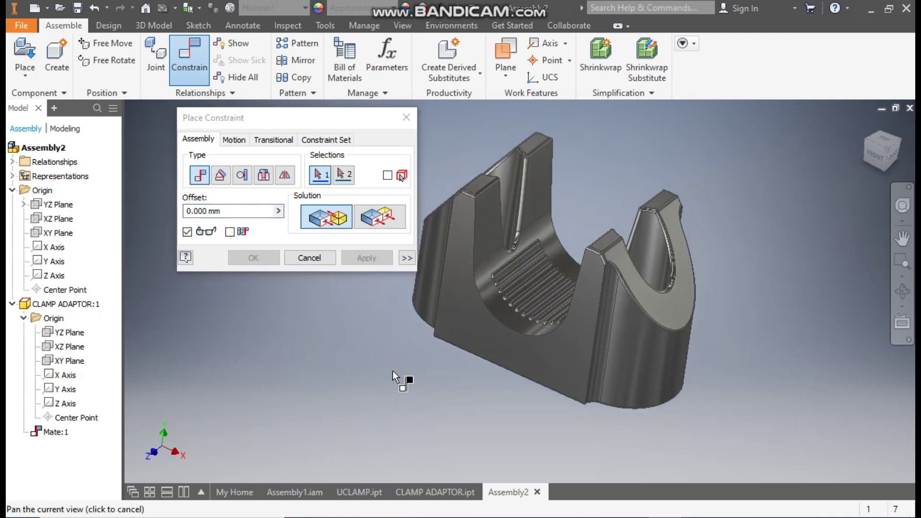
click(52, 220)
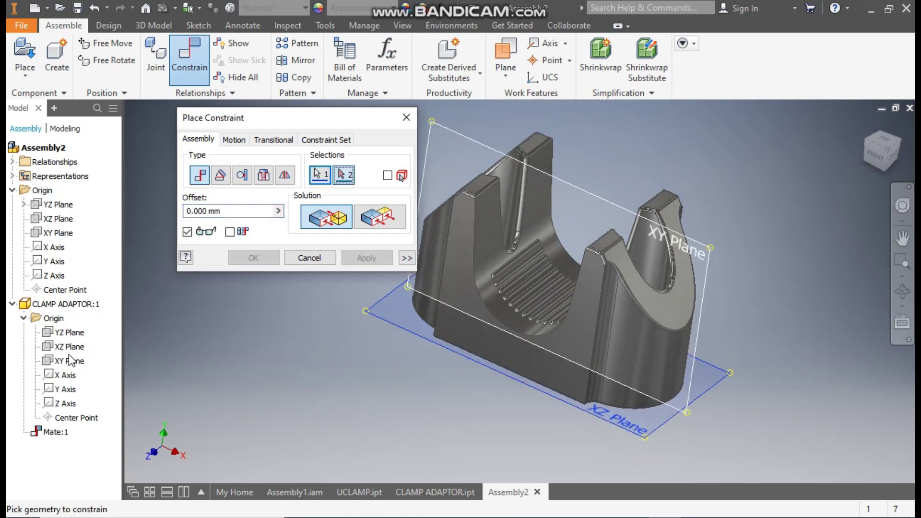
click(68, 348)
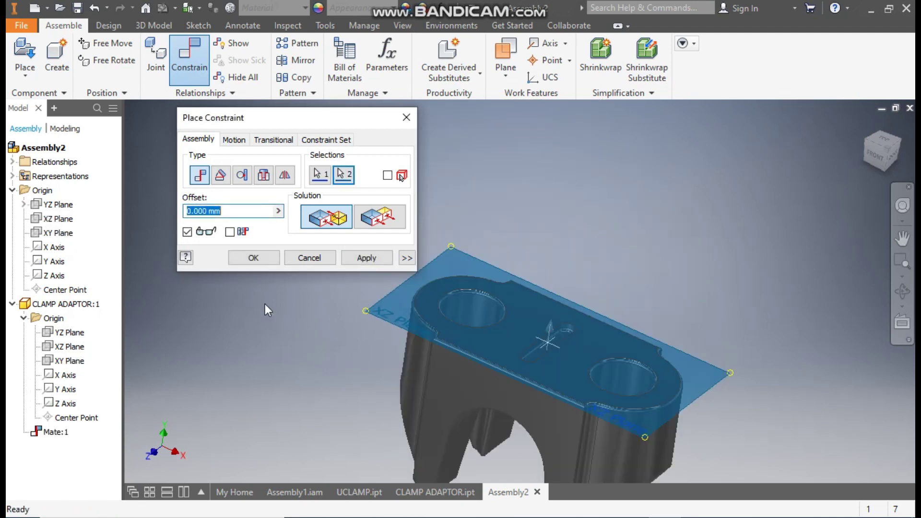
click(377, 216)
click(369, 260)
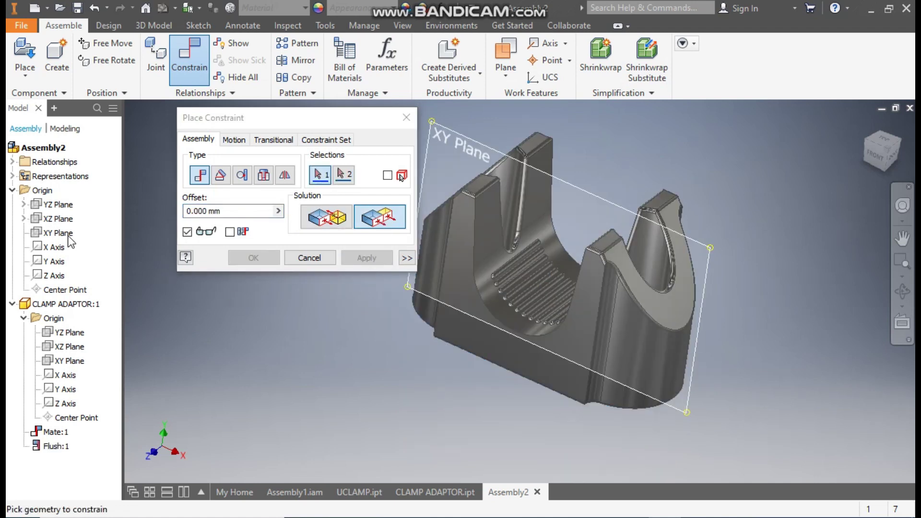
Mate the clamp adaptor's XY plane to the assembly's XY plane with a 0 mm offset and finish constraining
click(67, 234)
click(69, 361)
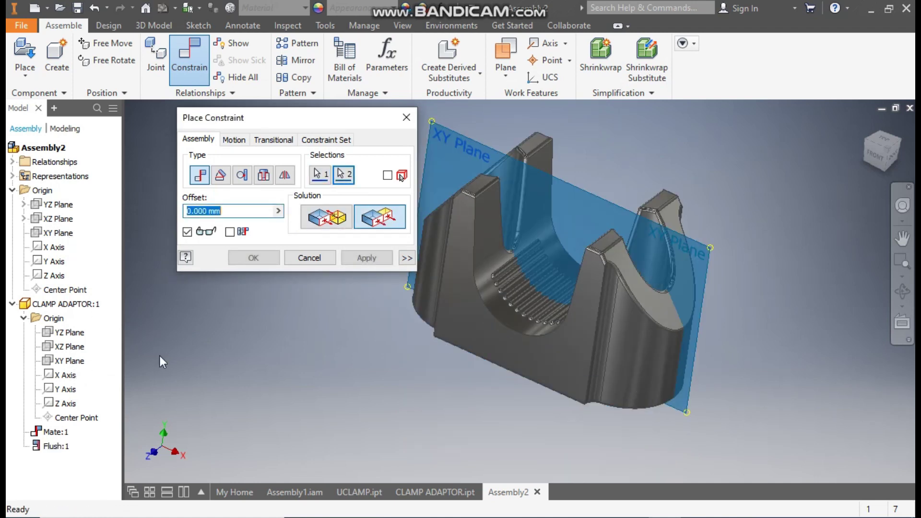
click(361, 259)
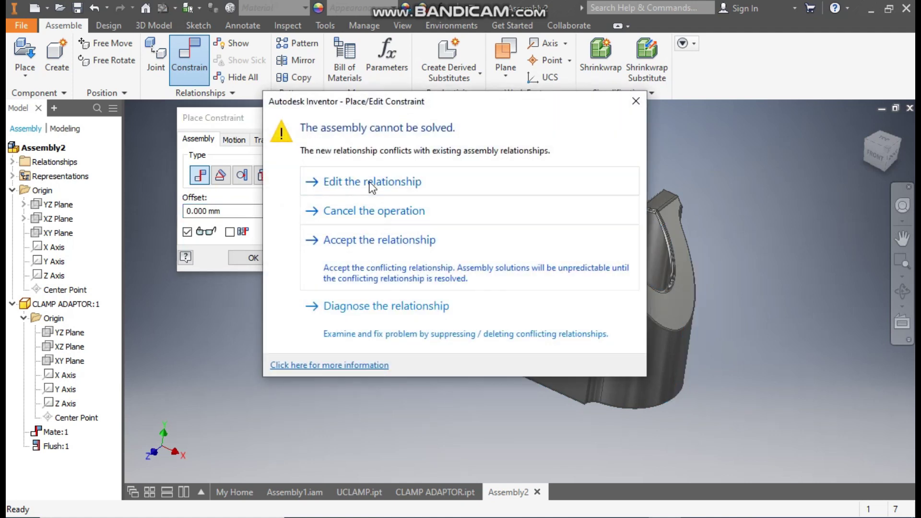
click(376, 182)
click(344, 225)
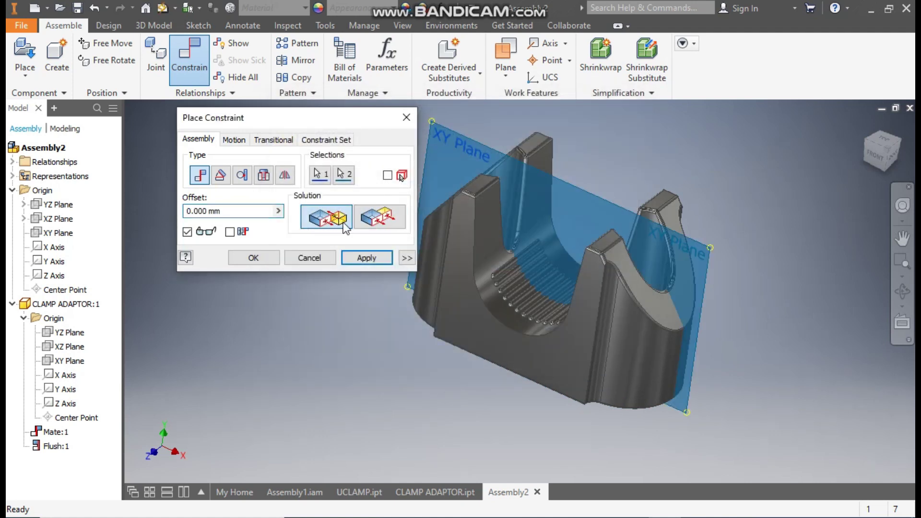
click(365, 262)
click(406, 118)
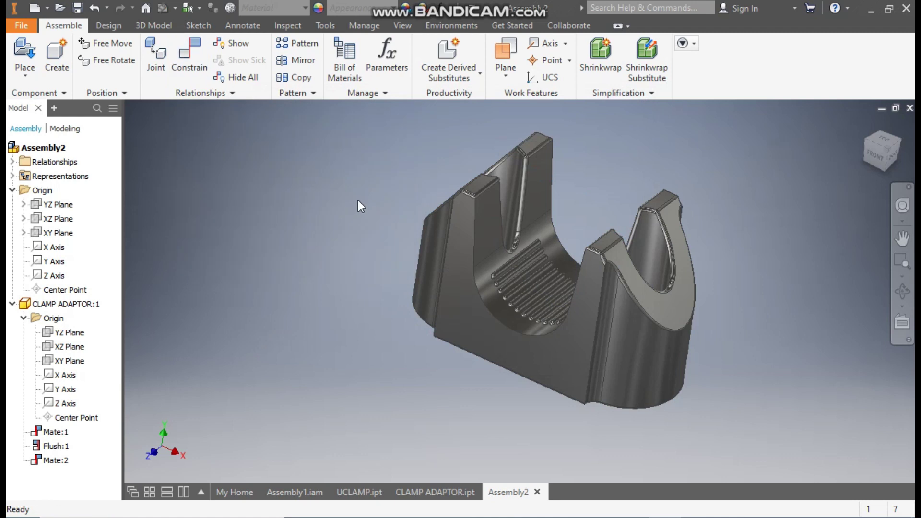
Place one UCLAMP part from the ASSY folder beside the clamp adaptor
key(F2)
drag(326, 224, 315, 187)
click(394, 274)
click(289, 206)
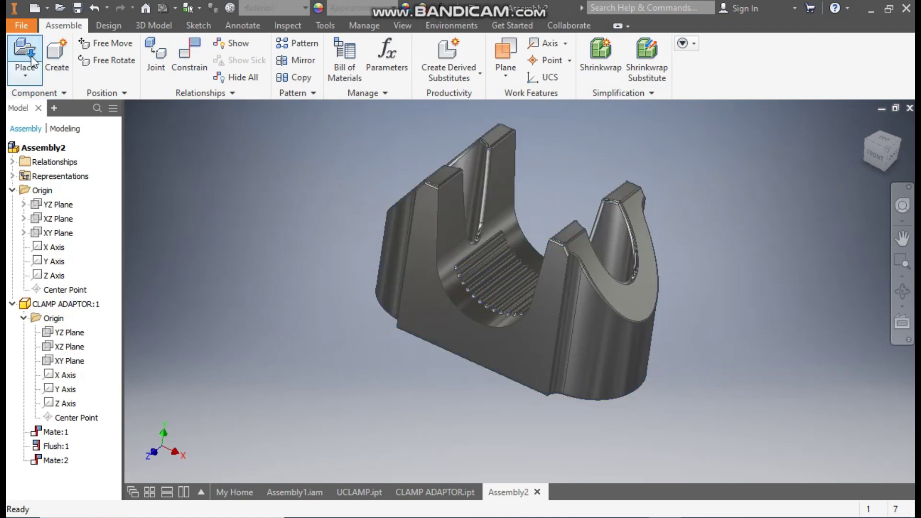
click(32, 61)
click(191, 91)
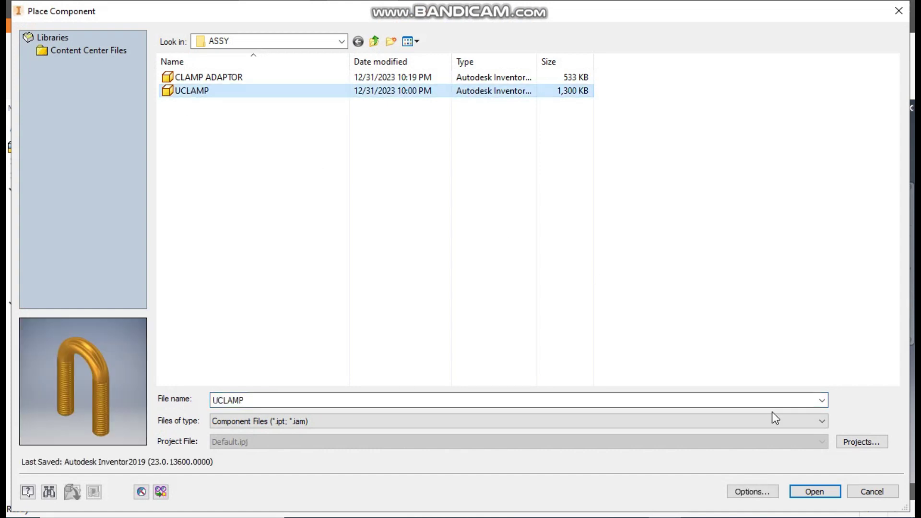
click(815, 491)
scroll(555, 298, down, 5)
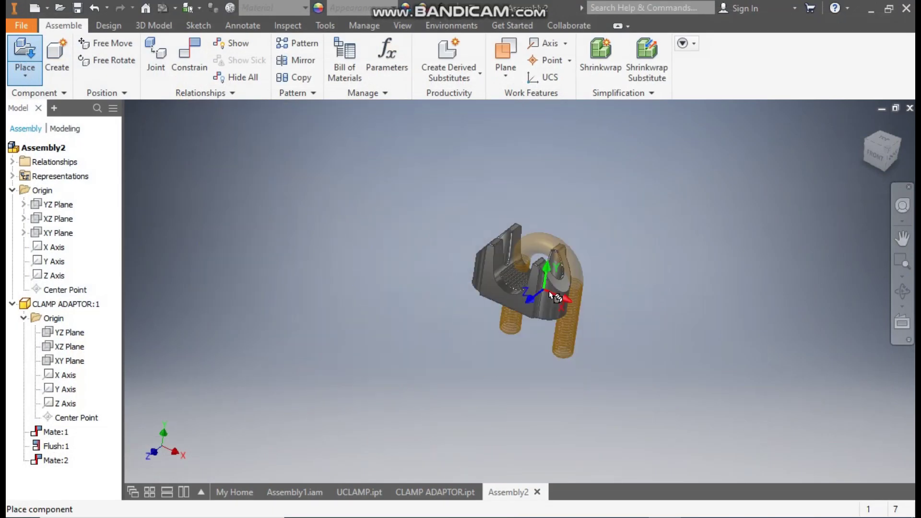
click(408, 214)
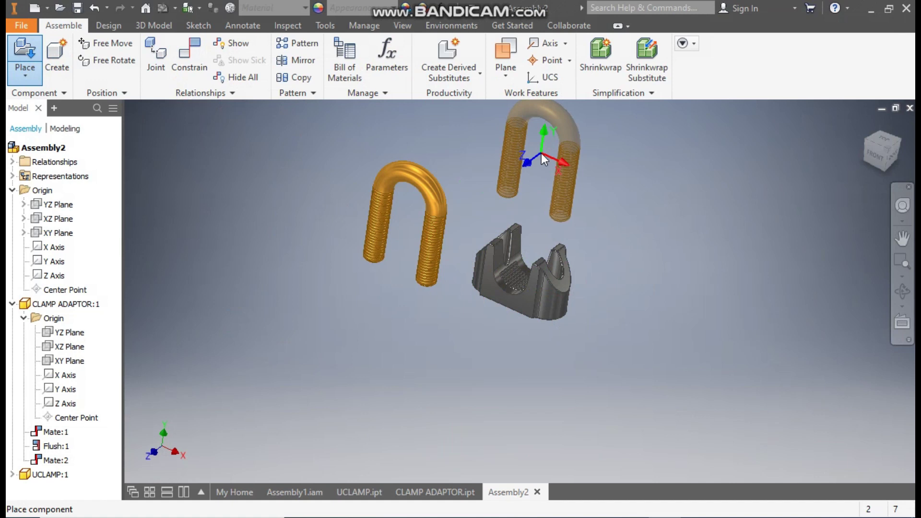
key(Escape)
Mate the axis of one threaded UCLAMP leg to the matching hole axis in the clamp adaptor, offset 0 mm
scroll(447, 216, up, 3)
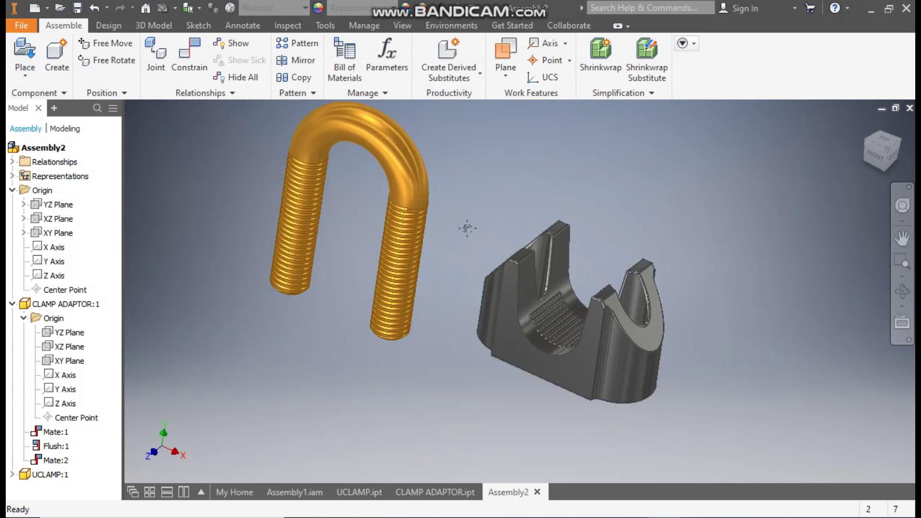
click(193, 59)
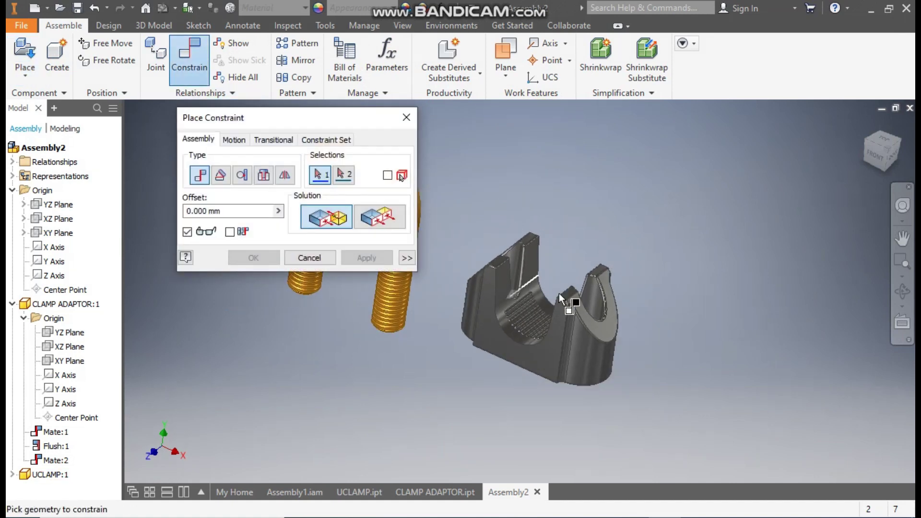
click(554, 335)
middle_drag(415, 287, 552, 283)
click(542, 232)
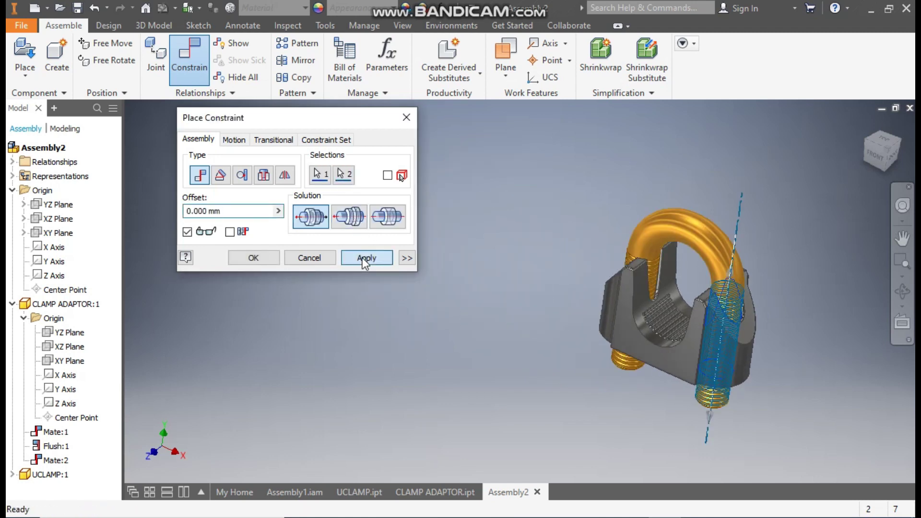
click(362, 258)
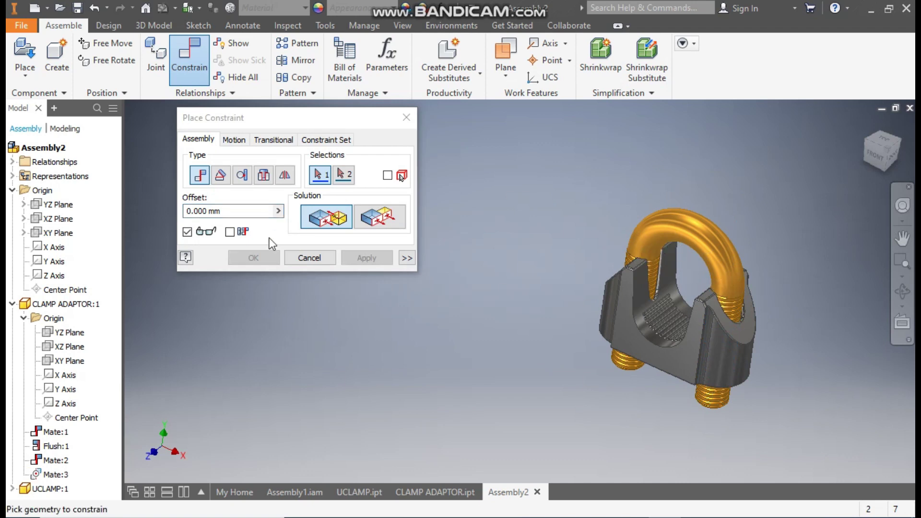
click(407, 117)
Raise the UCLAMP and mate its other leg's axis to the adaptor's second hole with the aligned solution and 0 mm offset
drag(668, 207, 697, 169)
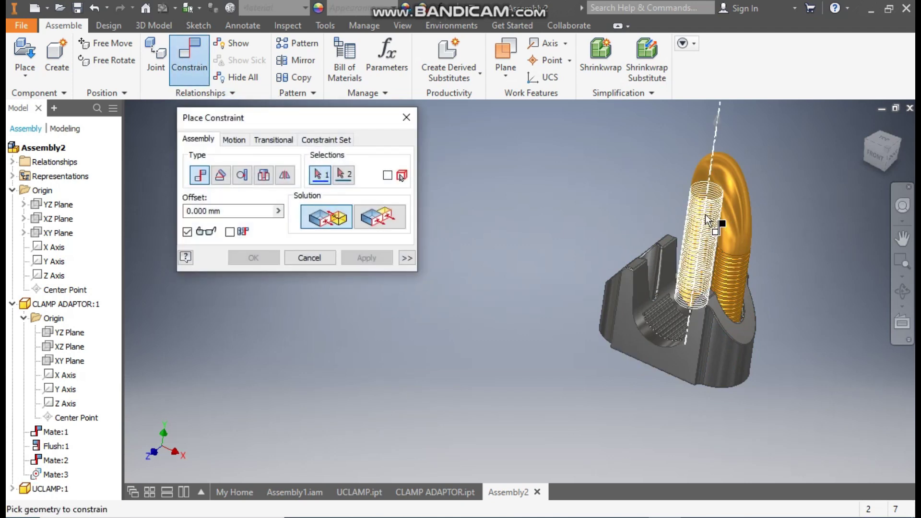
click(704, 214)
shift+middle_drag(646, 247, 647, 266)
scroll(647, 266, down, 3)
click(627, 244)
scroll(627, 244, up, 1)
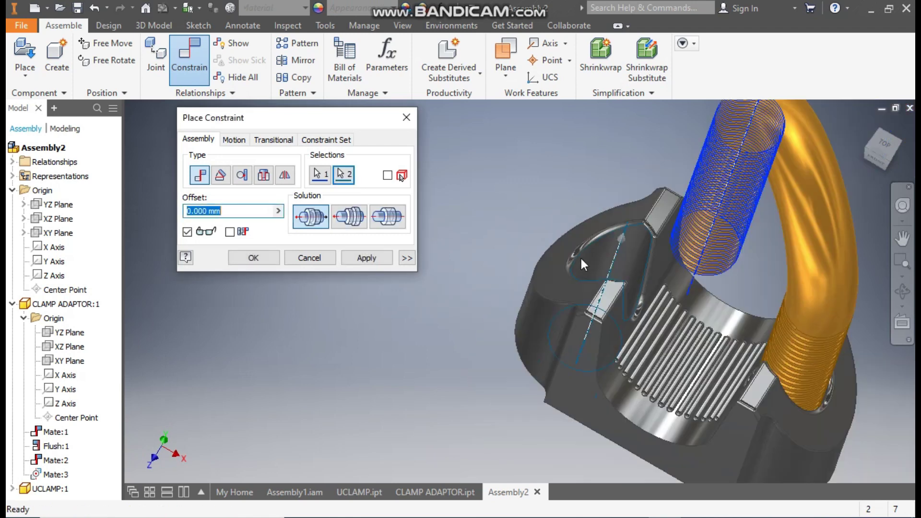
middle_drag(581, 256, 562, 260)
click(358, 220)
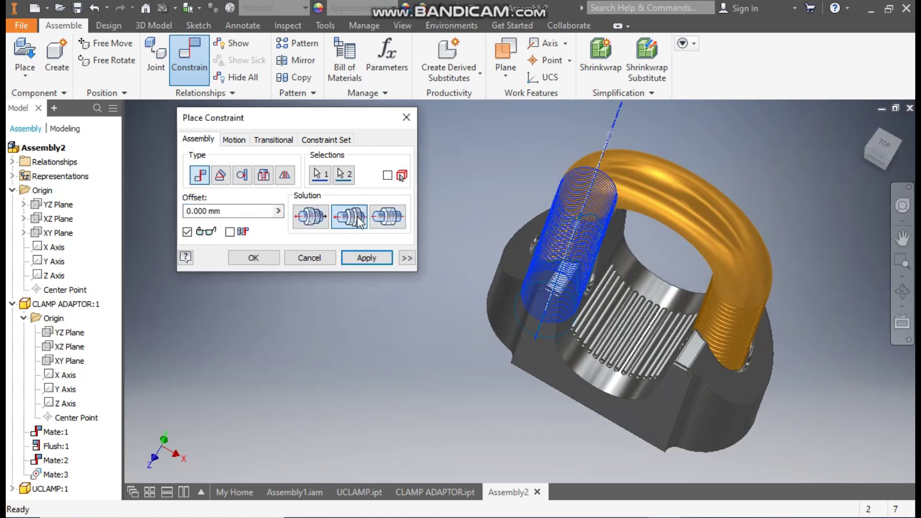
click(361, 260)
shift+middle_drag(439, 326, 499, 320)
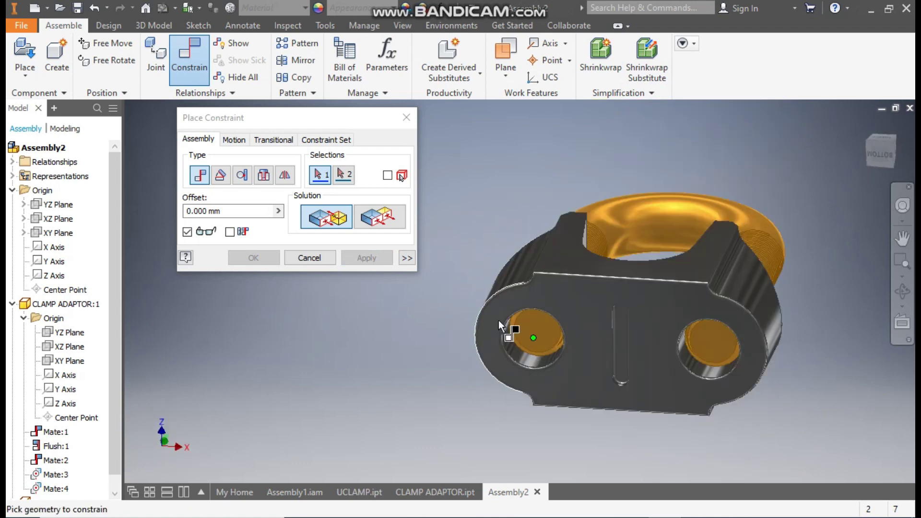
Constrain the UCLAMP leg's end face flush with the clamp adaptor's underside at a -15 mm offset and finish constraining
click(527, 325)
click(589, 311)
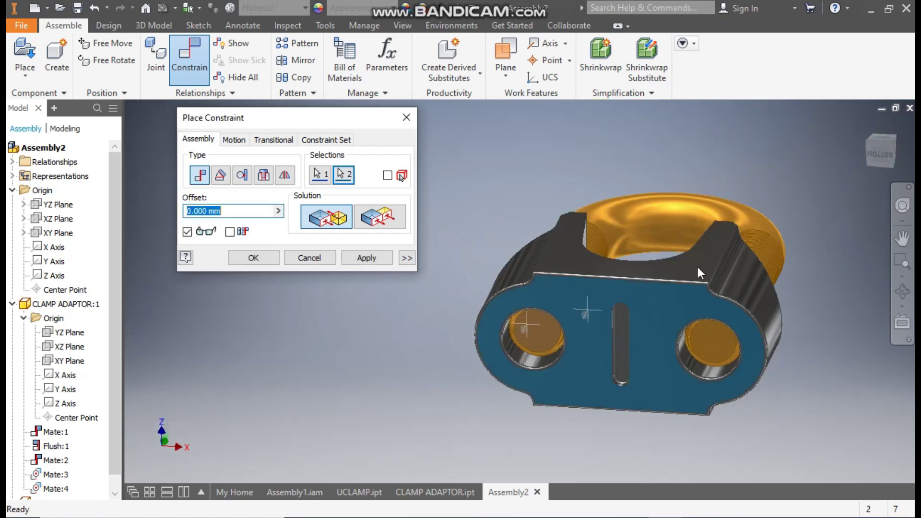
click(382, 224)
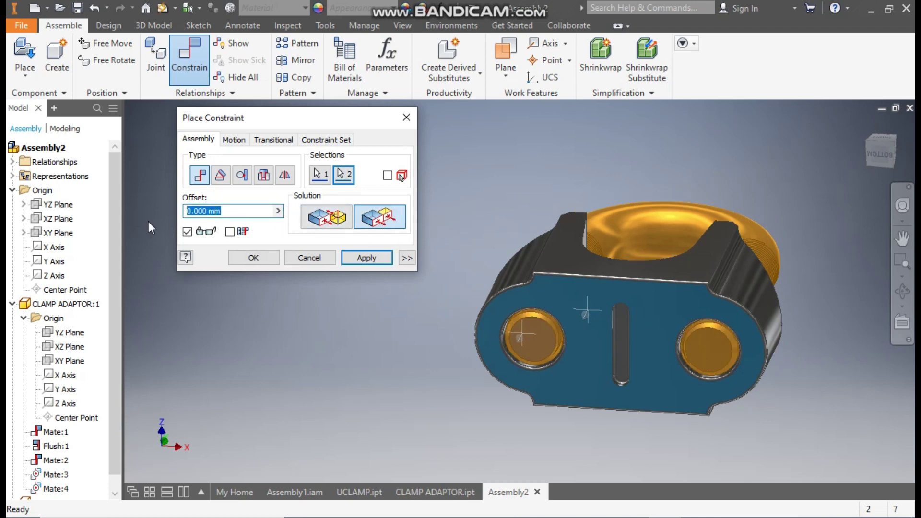
text(15)
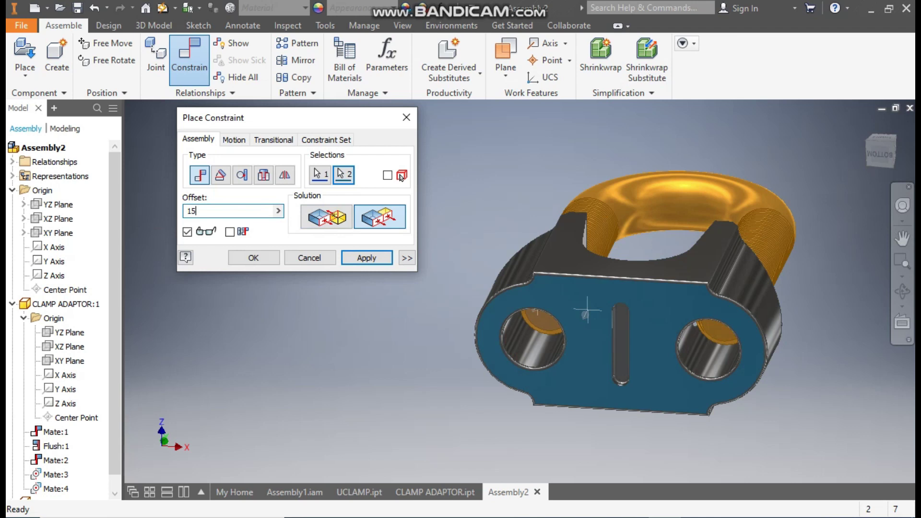
click(190, 211)
text(-)
click(366, 257)
shift+middle_drag(523, 272, 499, 307)
middle_drag(560, 357, 577, 304)
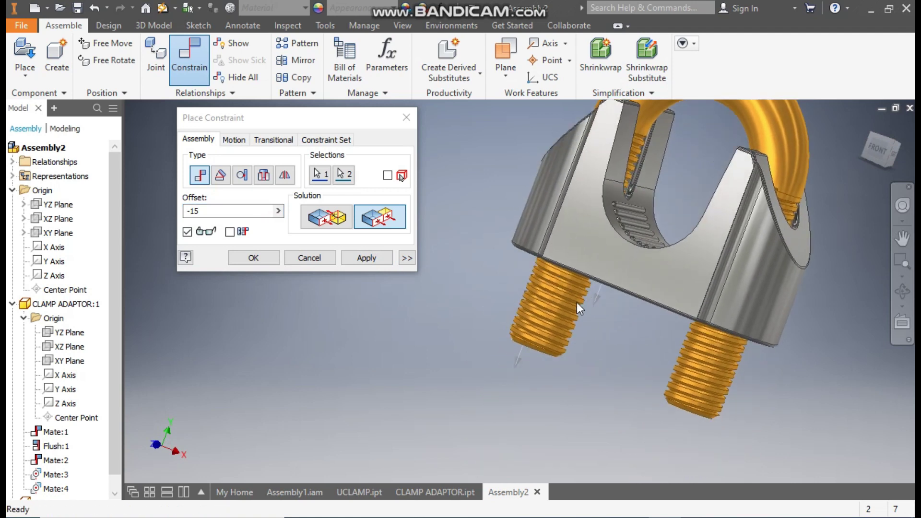
click(253, 259)
Insert ISO 4032 M10 hex nuts from the Content Center on both threaded UCLAMP legs, seated against the adaptor's underside, and restore the home view
click(25, 70)
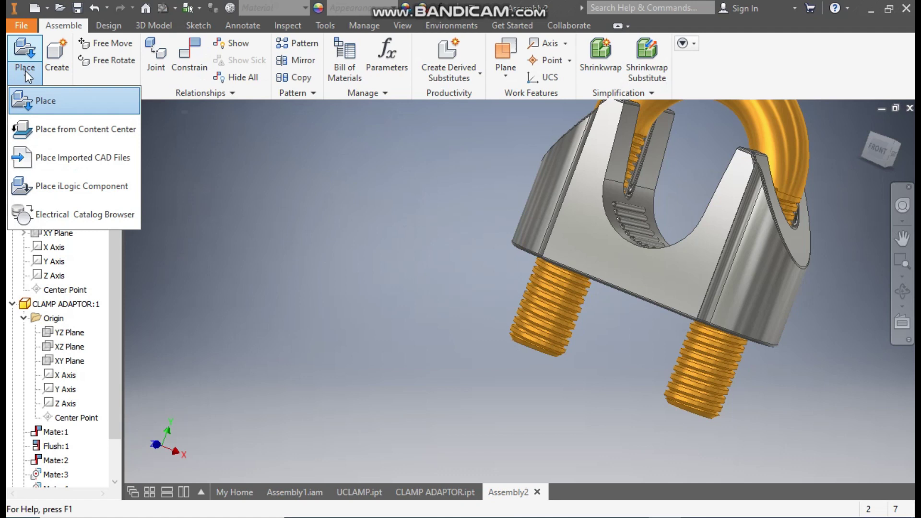
click(60, 129)
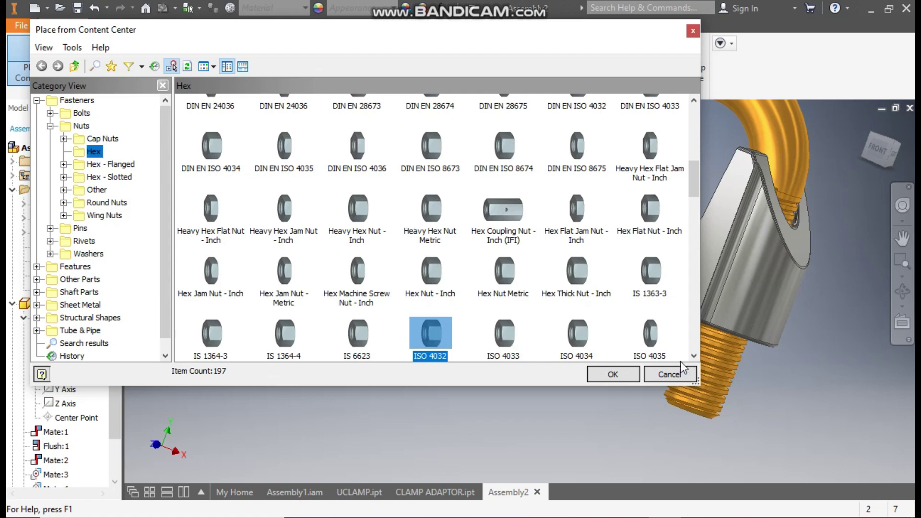
click(612, 374)
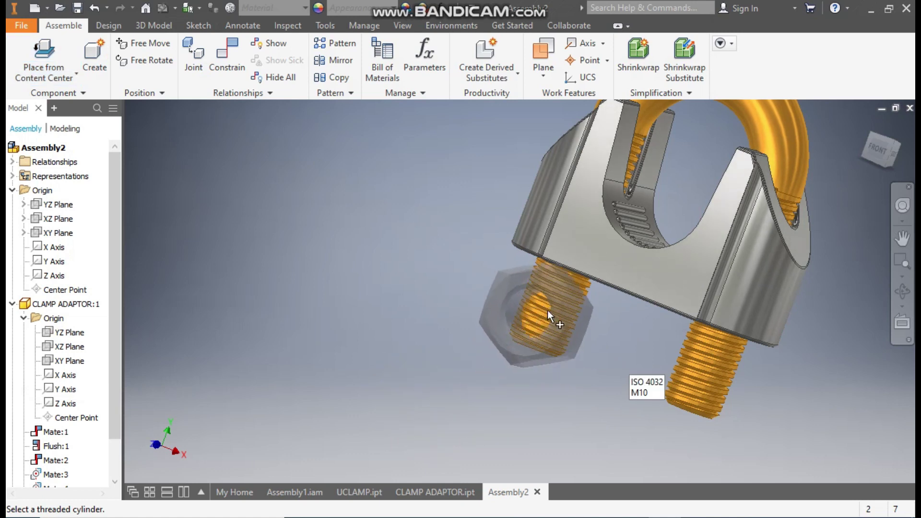
click(581, 276)
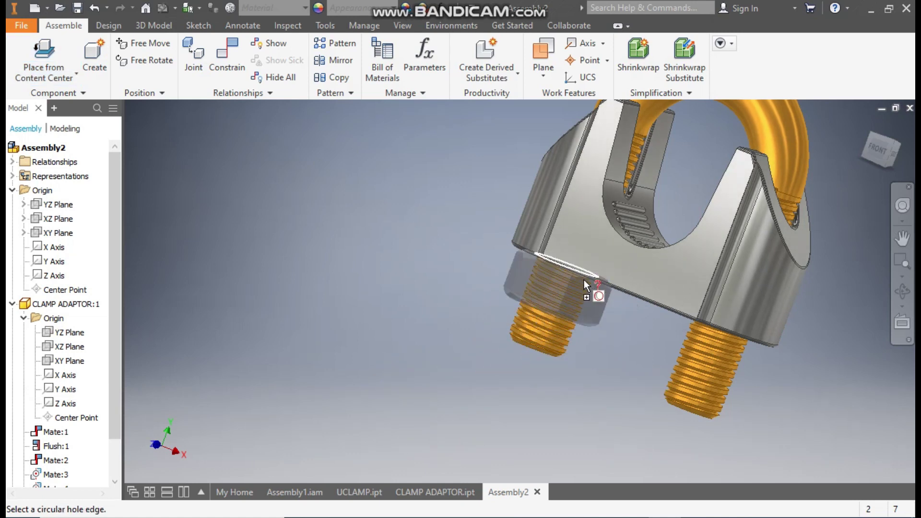
shift+middle_drag(579, 340, 599, 278)
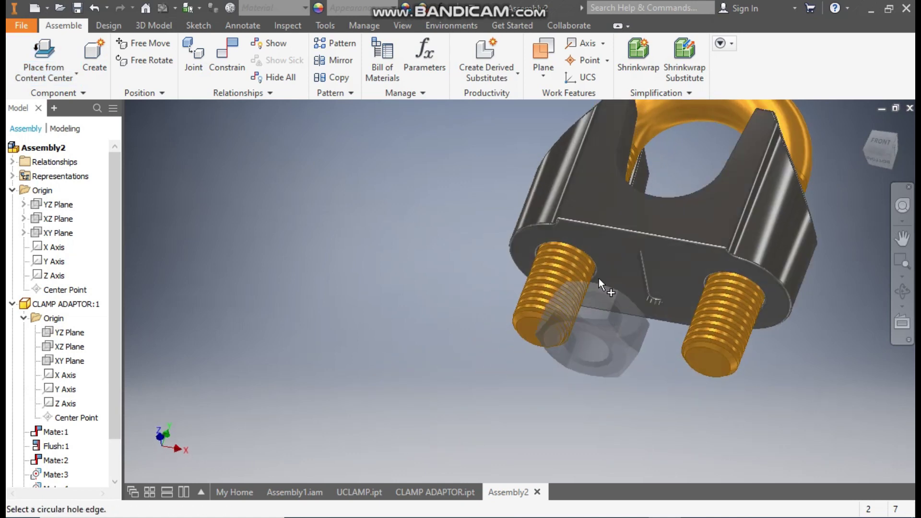
click(589, 252)
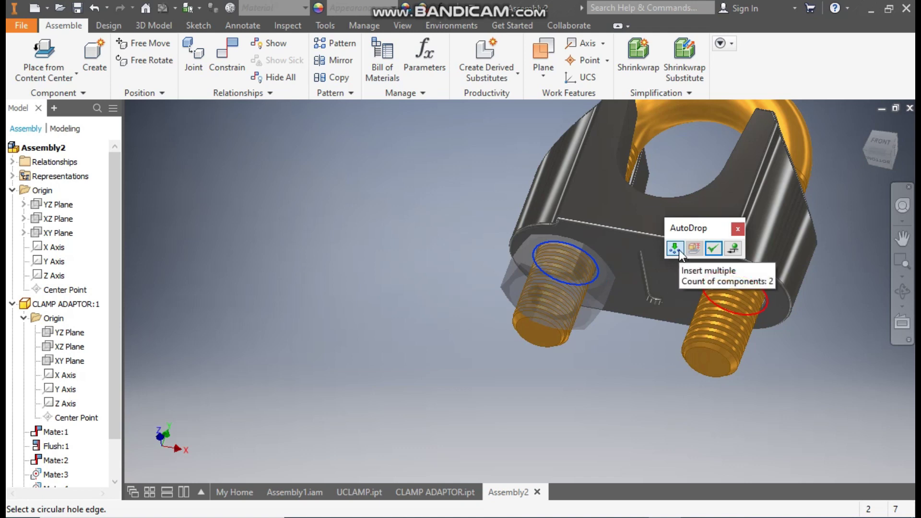
click(714, 249)
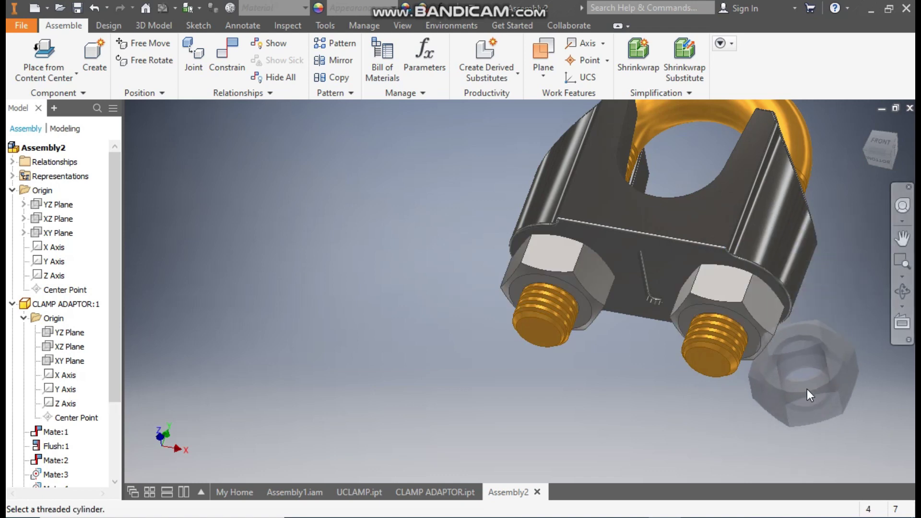
key(Escape)
shift+middle_drag(658, 395, 748, 307)
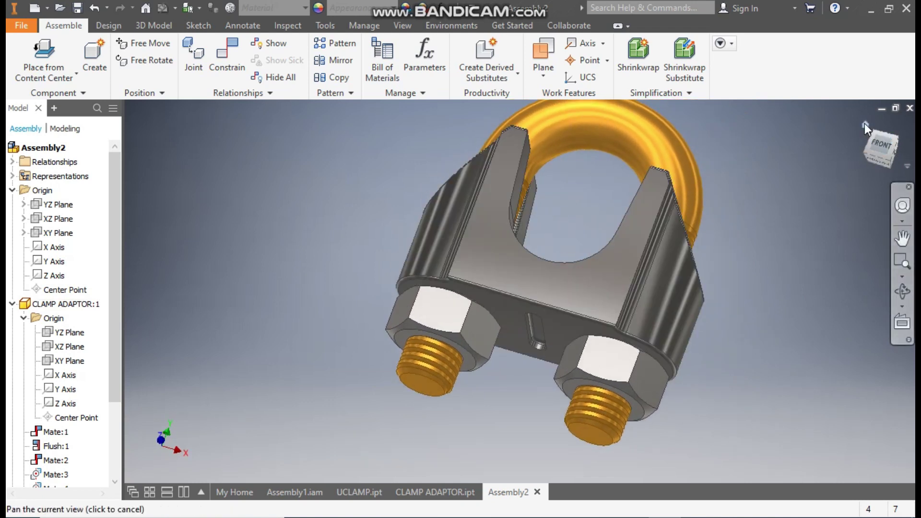
click(865, 124)
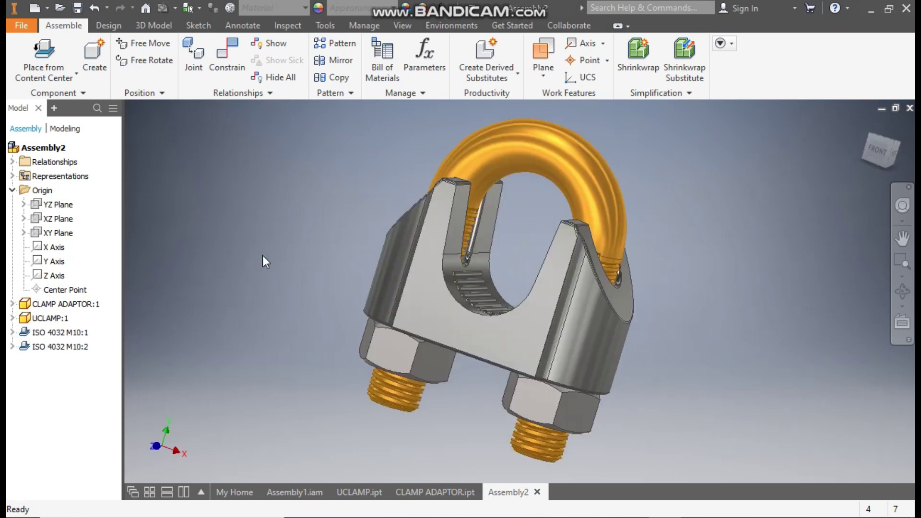